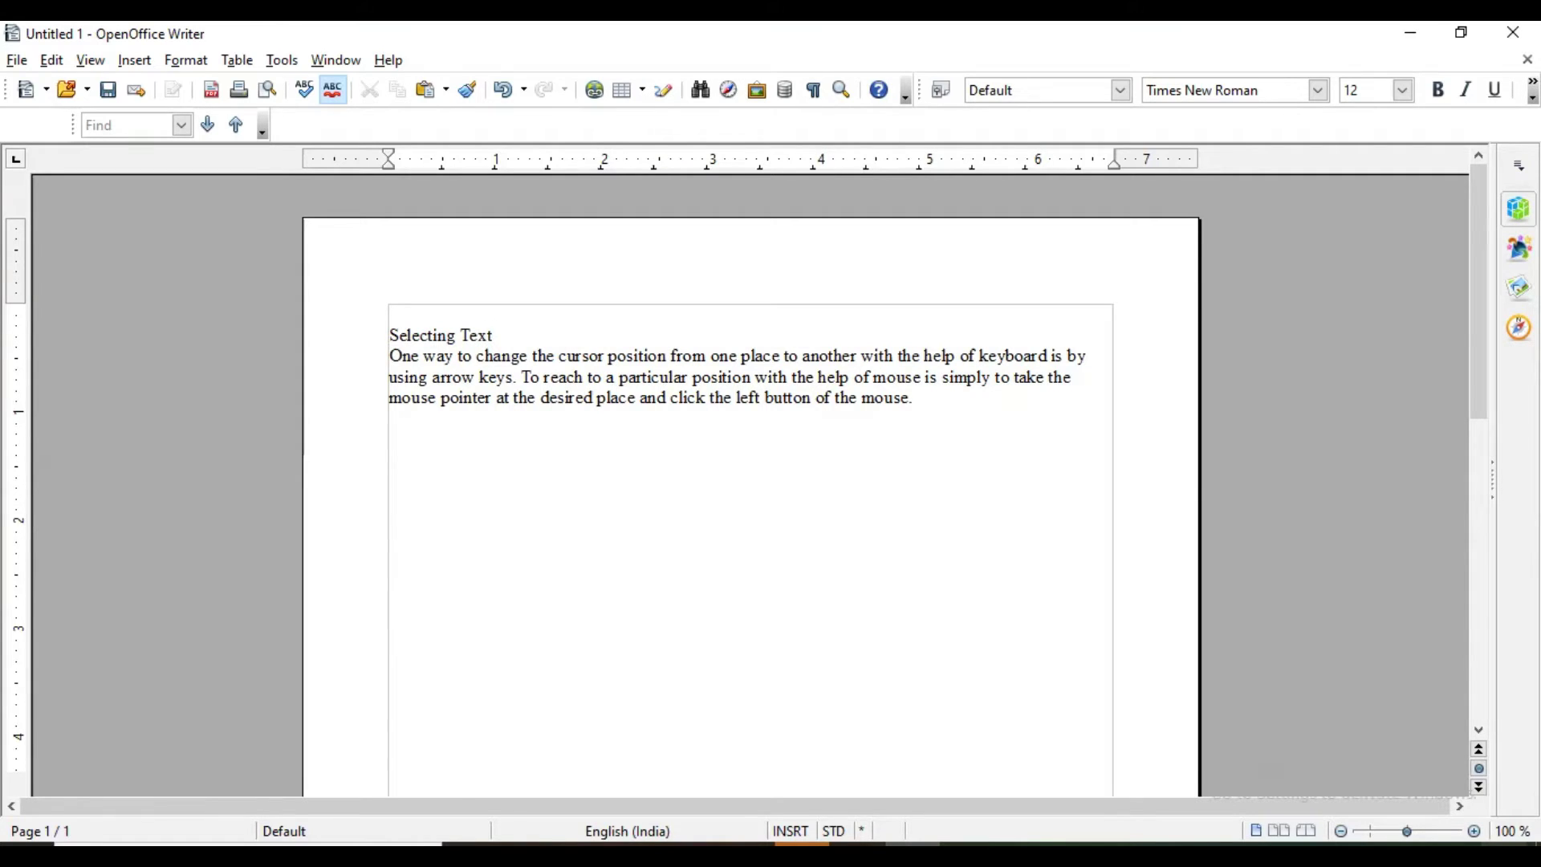
# - Select the entire content of the document, including the heading and the paragraph
pyautogui.click(51, 60)
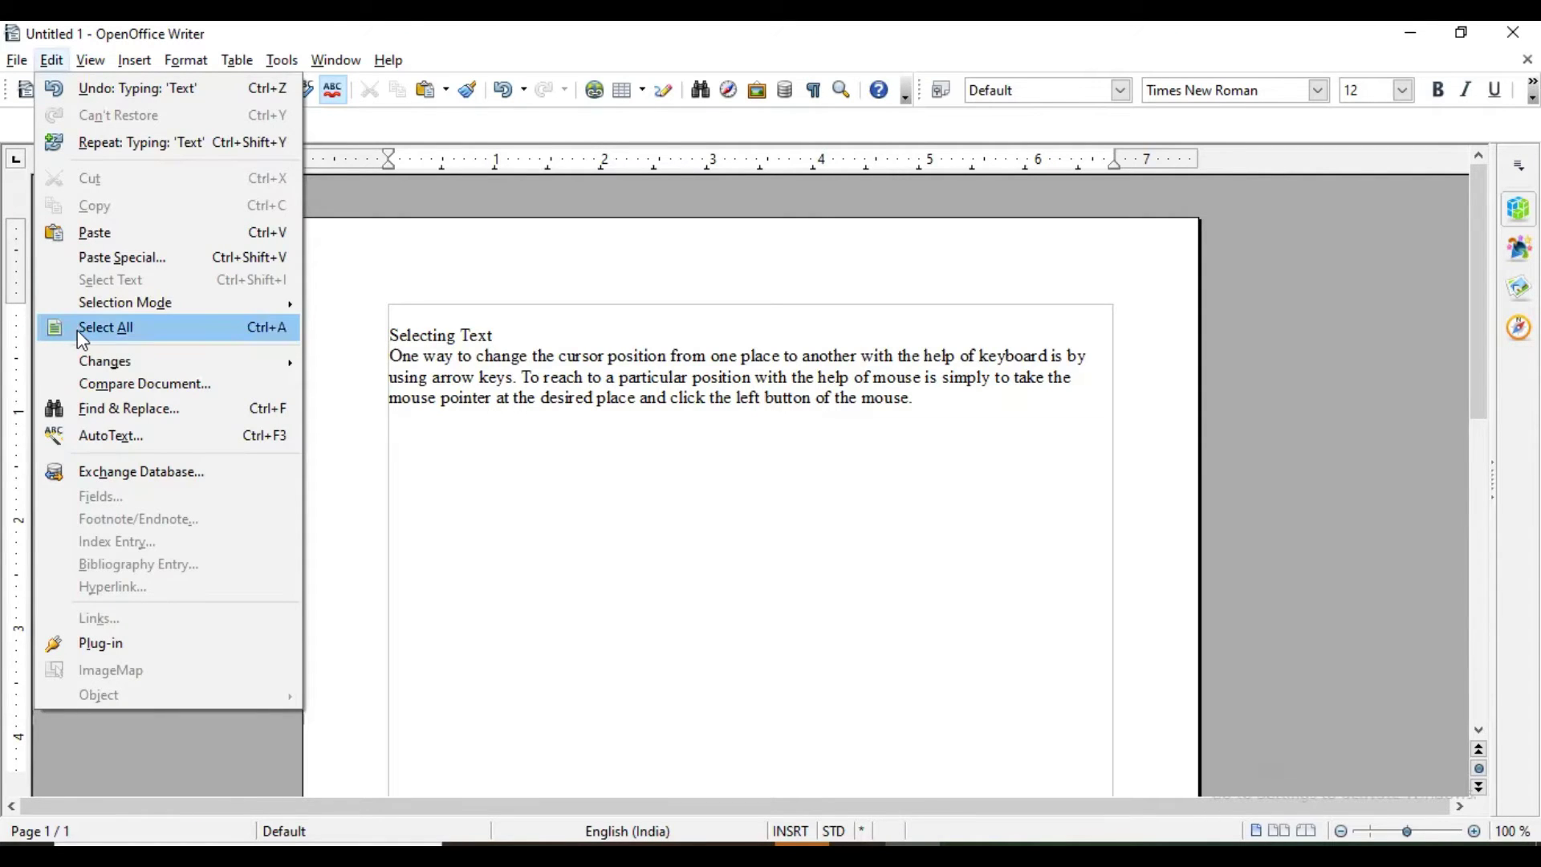
pyautogui.click(482, 366)
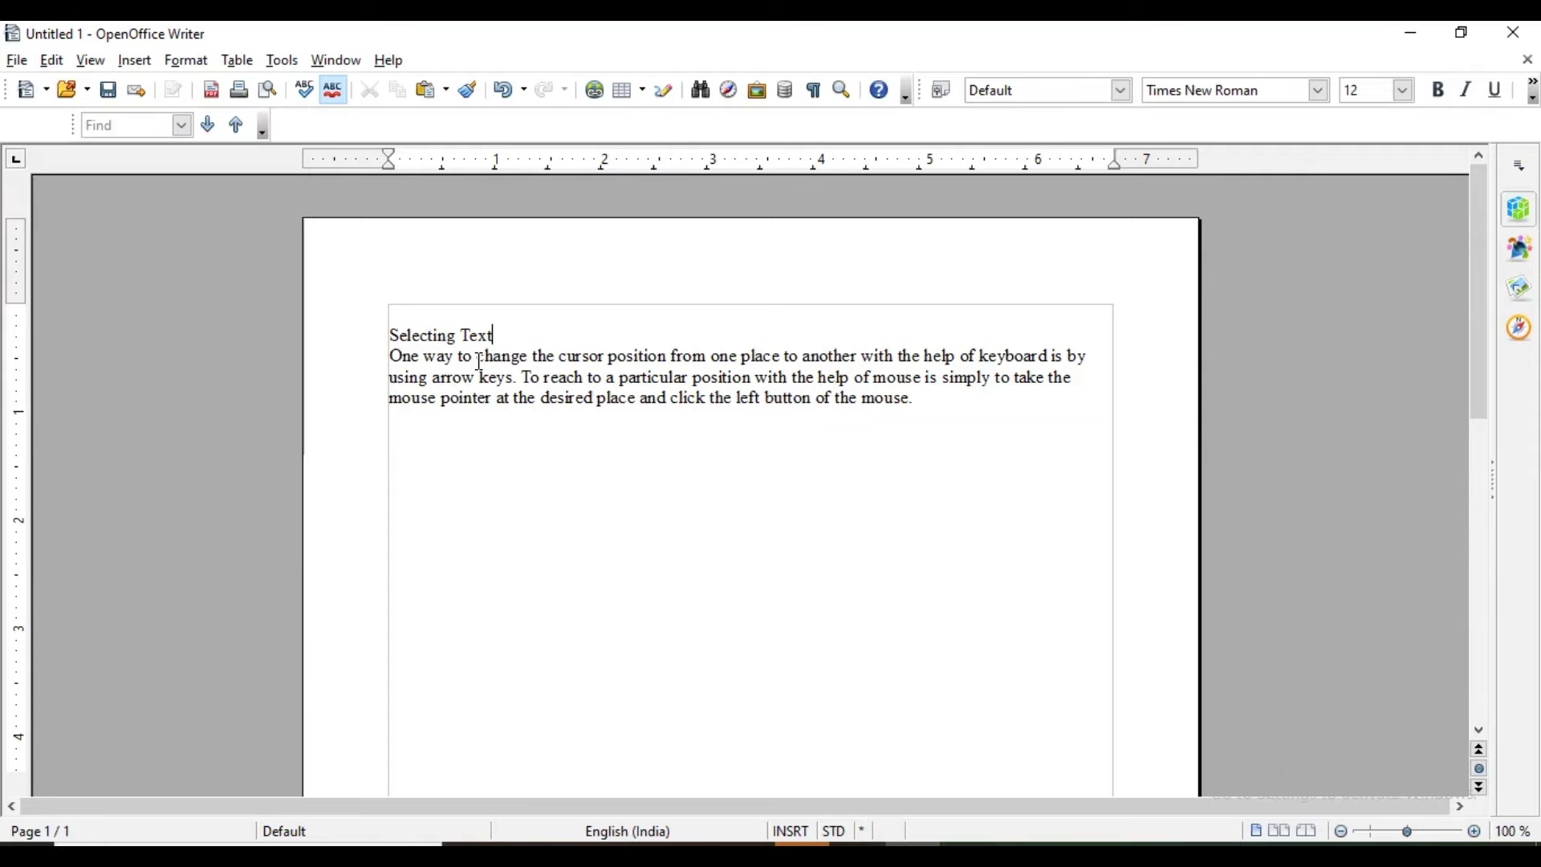
pyautogui.hotkey('ctrl', 'a')
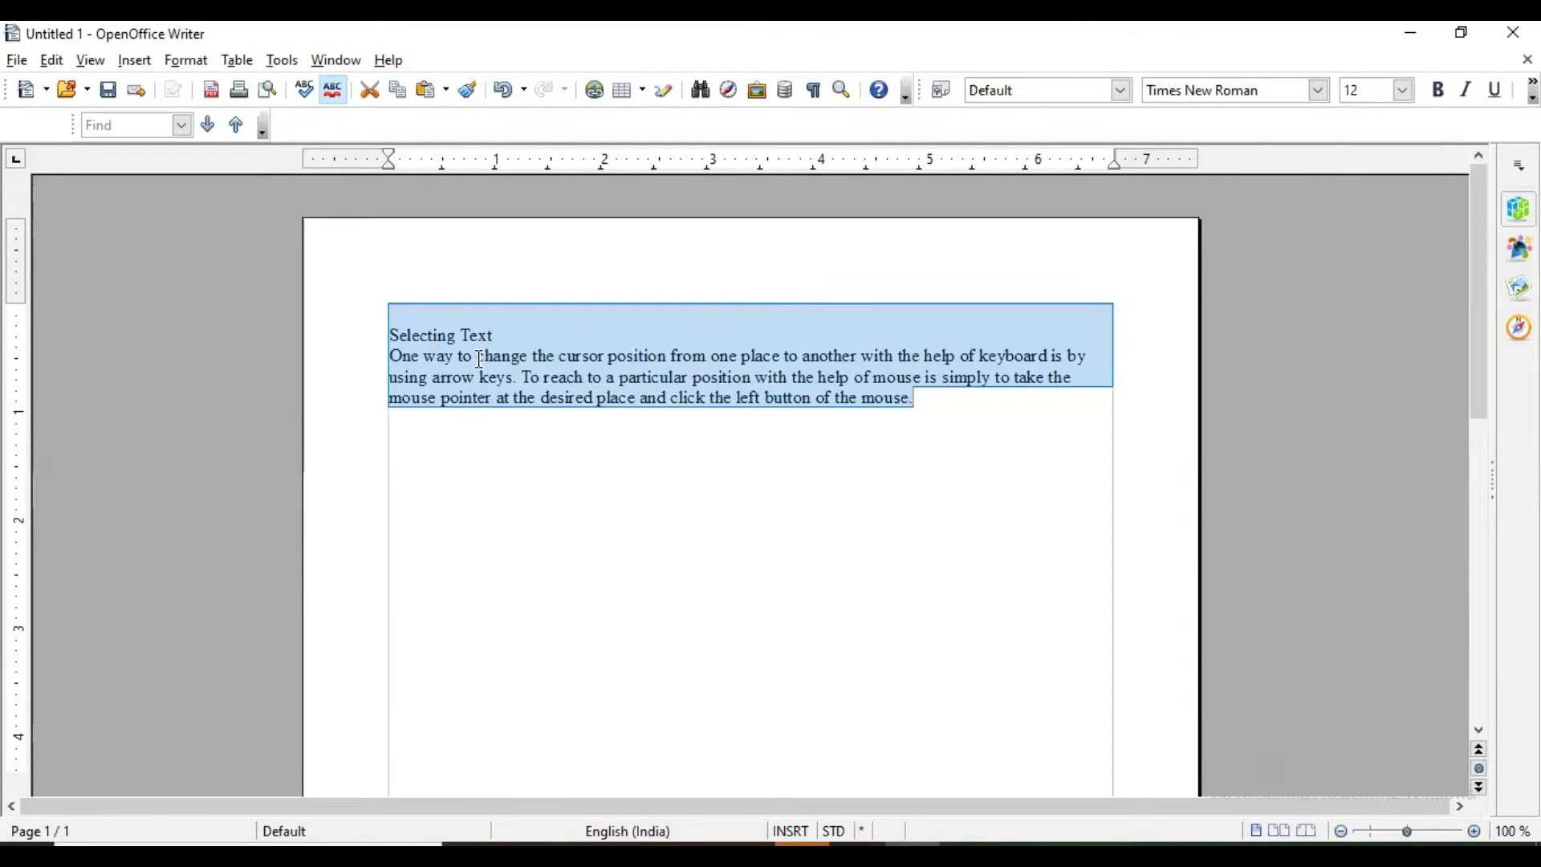
pyautogui.scroll(-5, 551, 441)
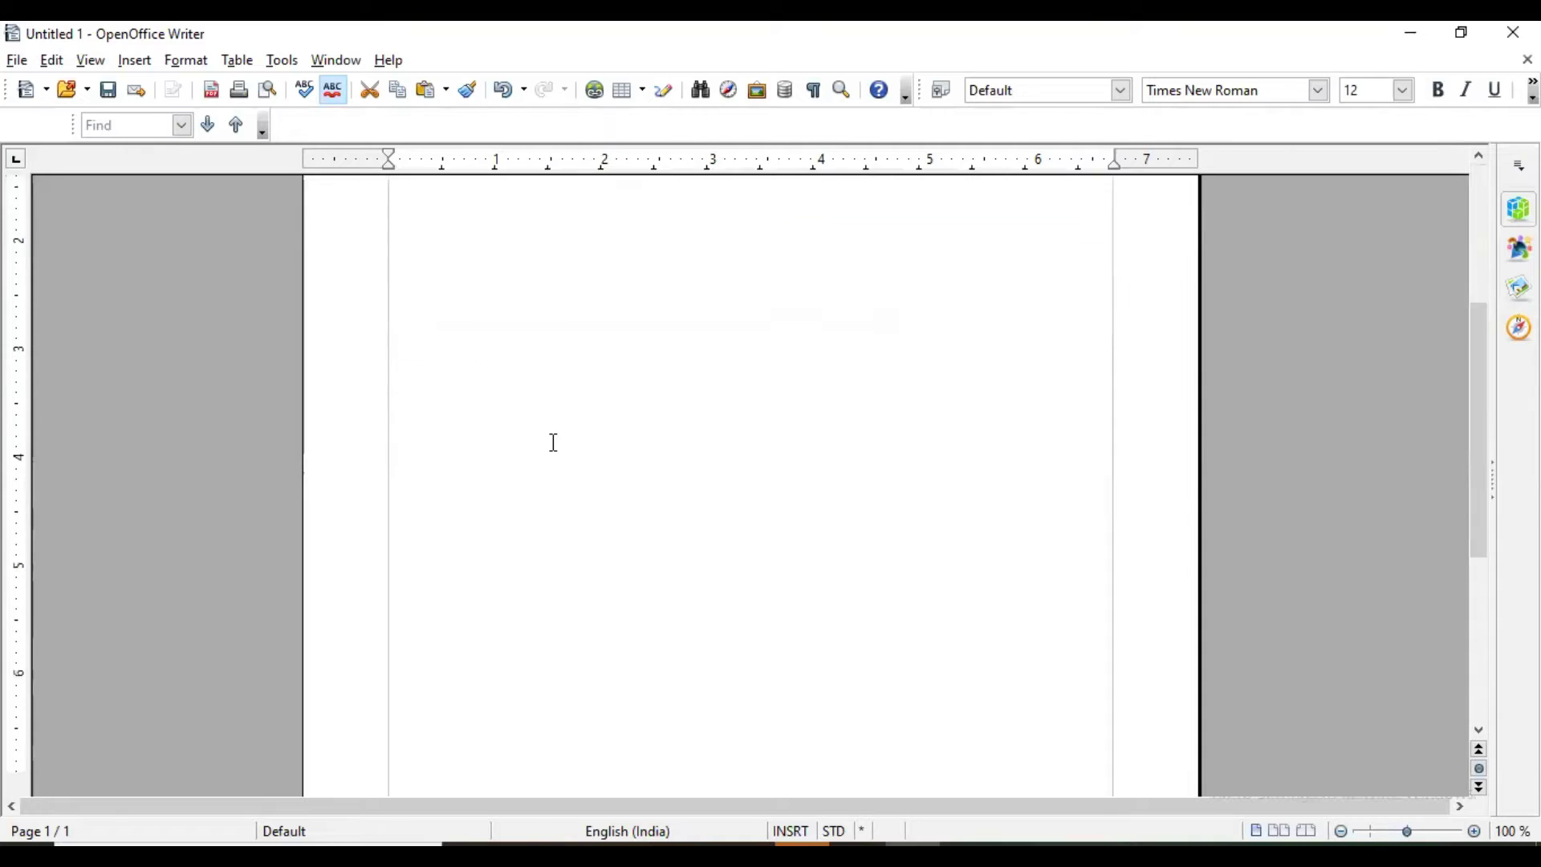
pyautogui.scroll(5, 557, 450)
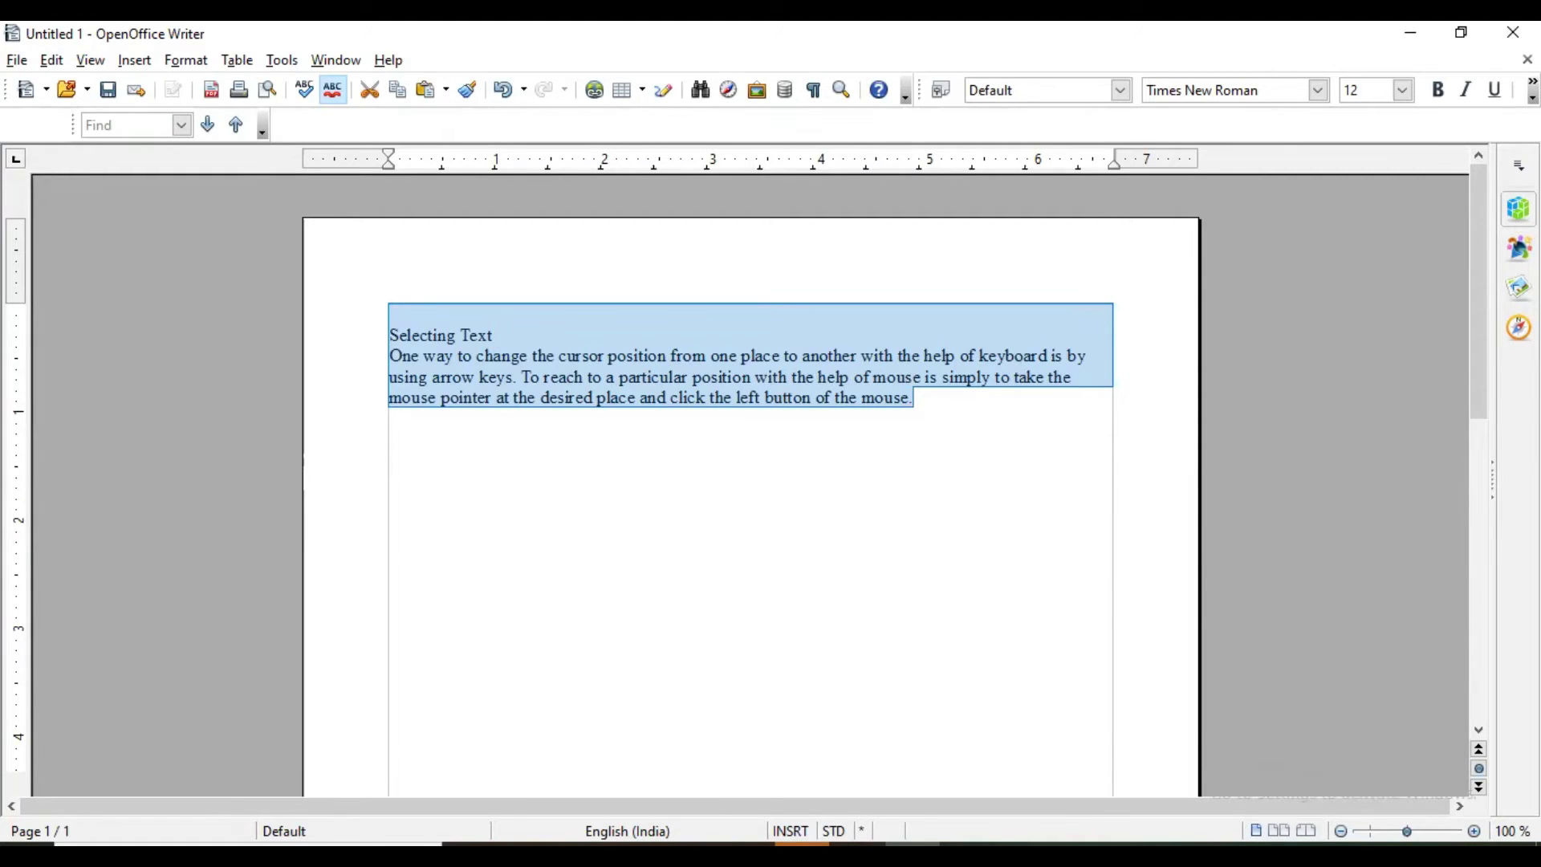
pyautogui.moveTo(1482, 394); pyautogui.dragTo(1368, 429)
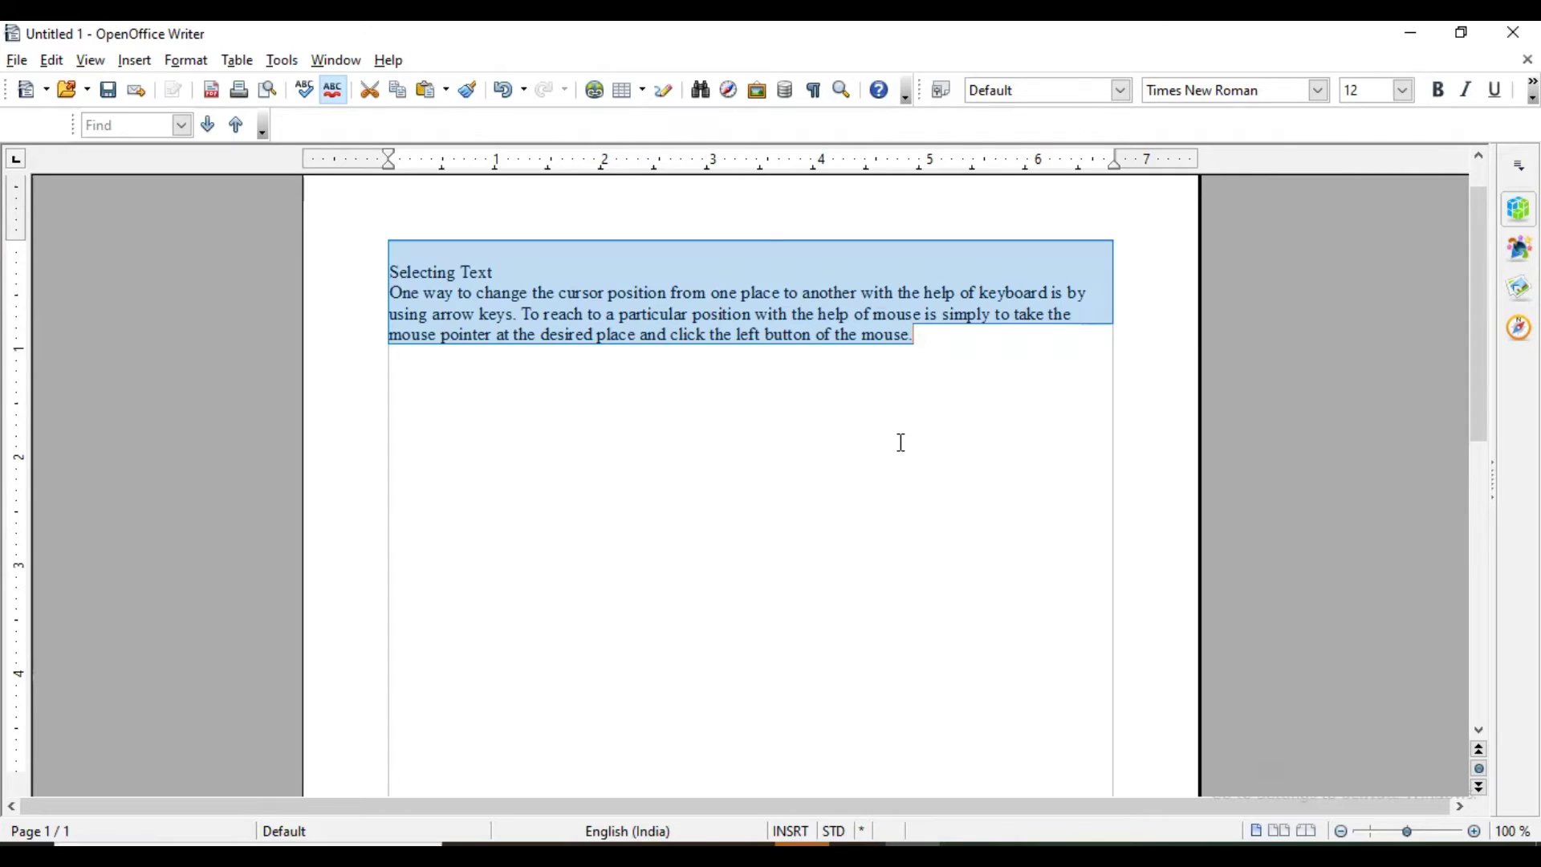
# - Select the whole paragraph below the "Selecting Text" heading, and replace that selection with only the paragraph's first line
pyautogui.click(393, 295)
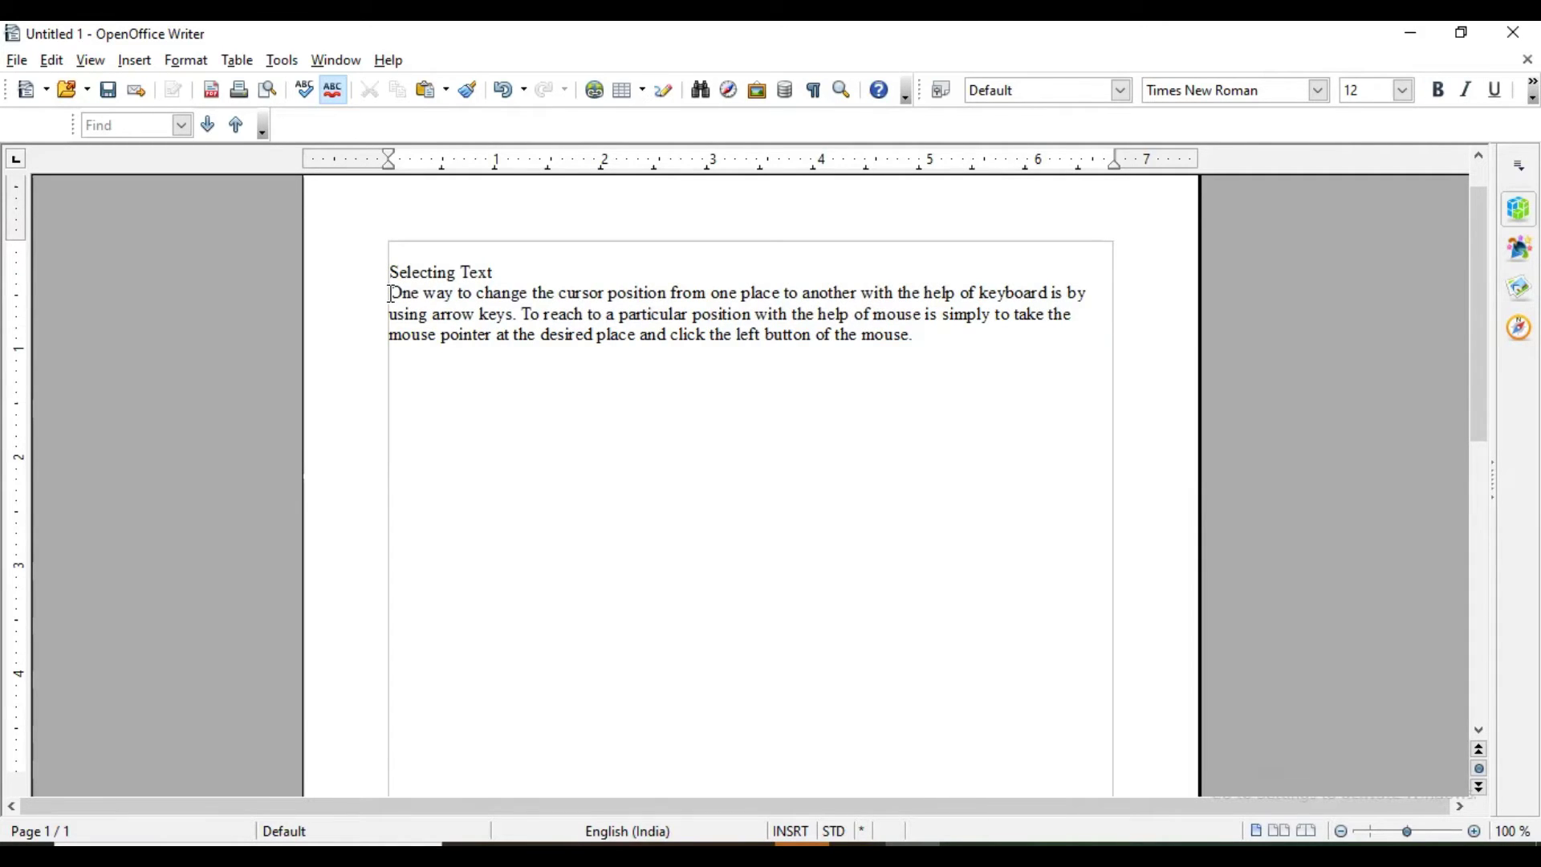
pyautogui.moveTo(393, 296); pyautogui.dragTo(1078, 347)
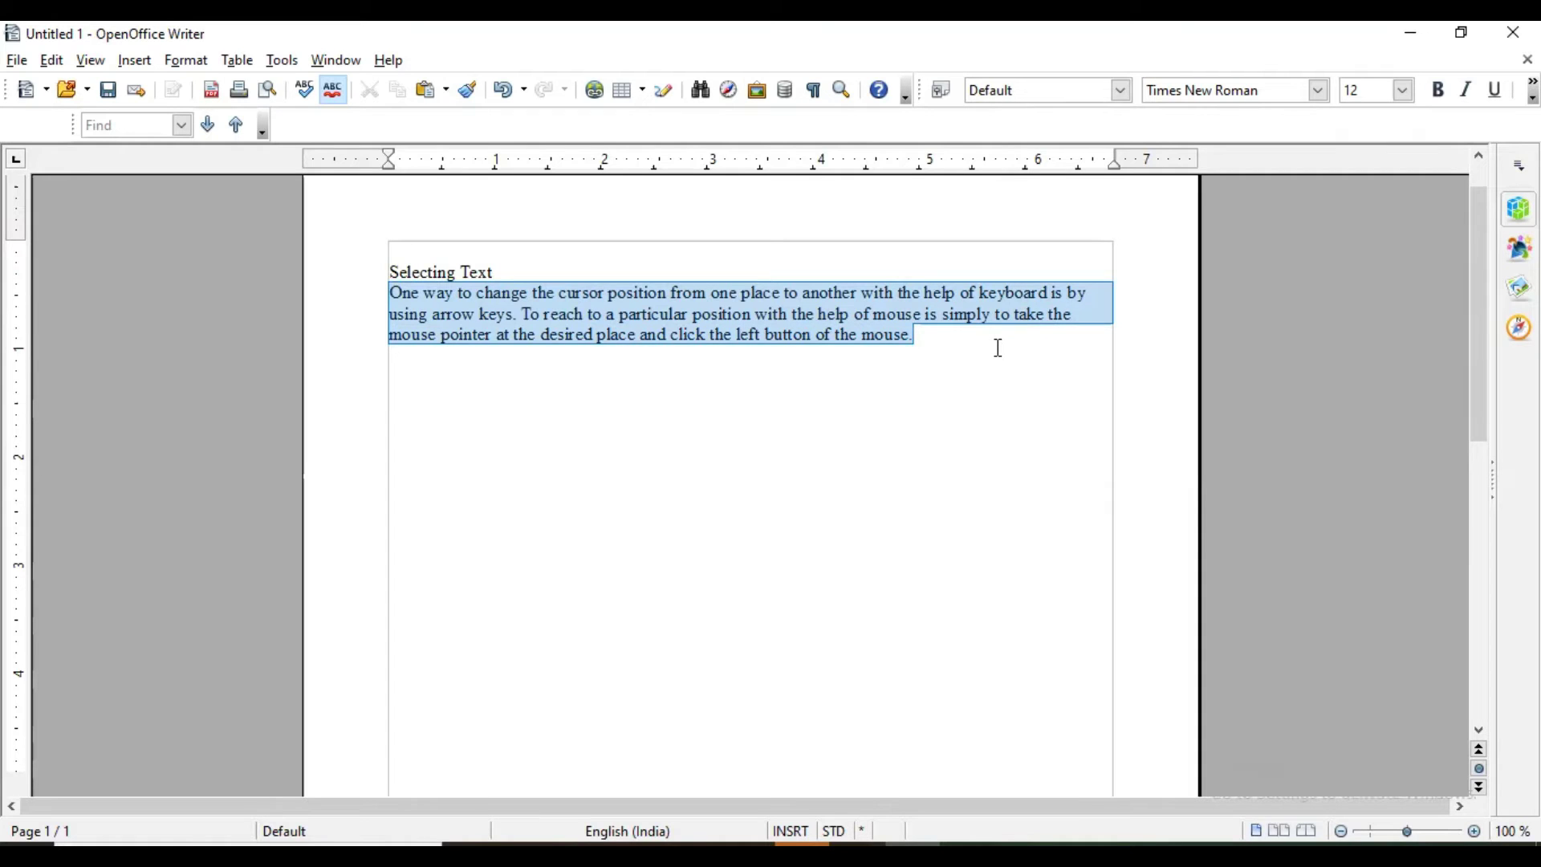
pyautogui.click(424, 295)
pyautogui.moveTo(393, 294); pyautogui.dragTo(1124, 301)
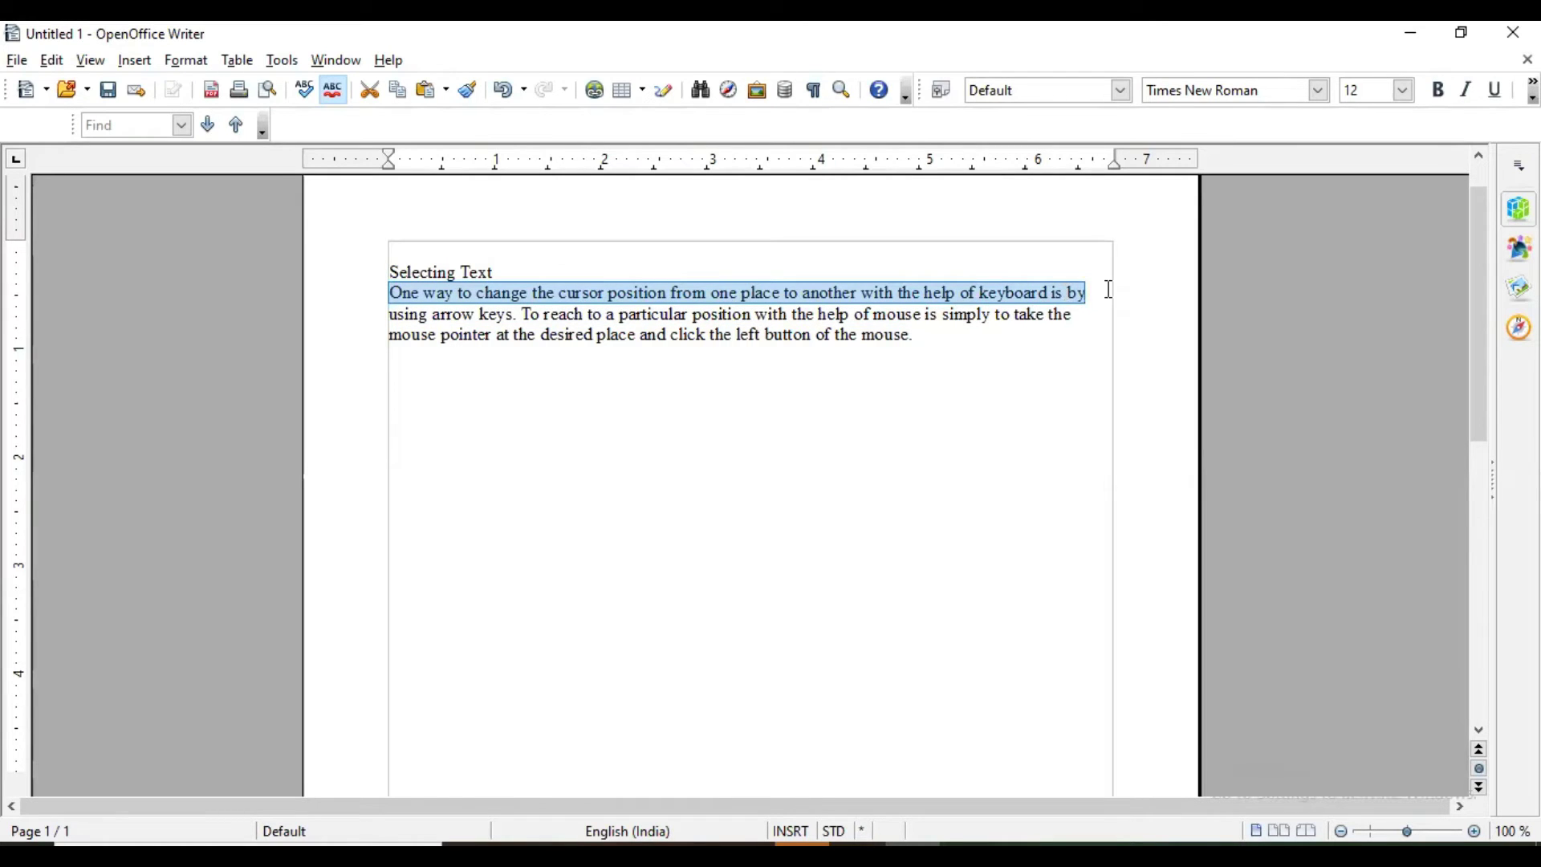
# - Extend a selection from the paragraph's first word, "One", through its final period
pyautogui.click(350, 285)
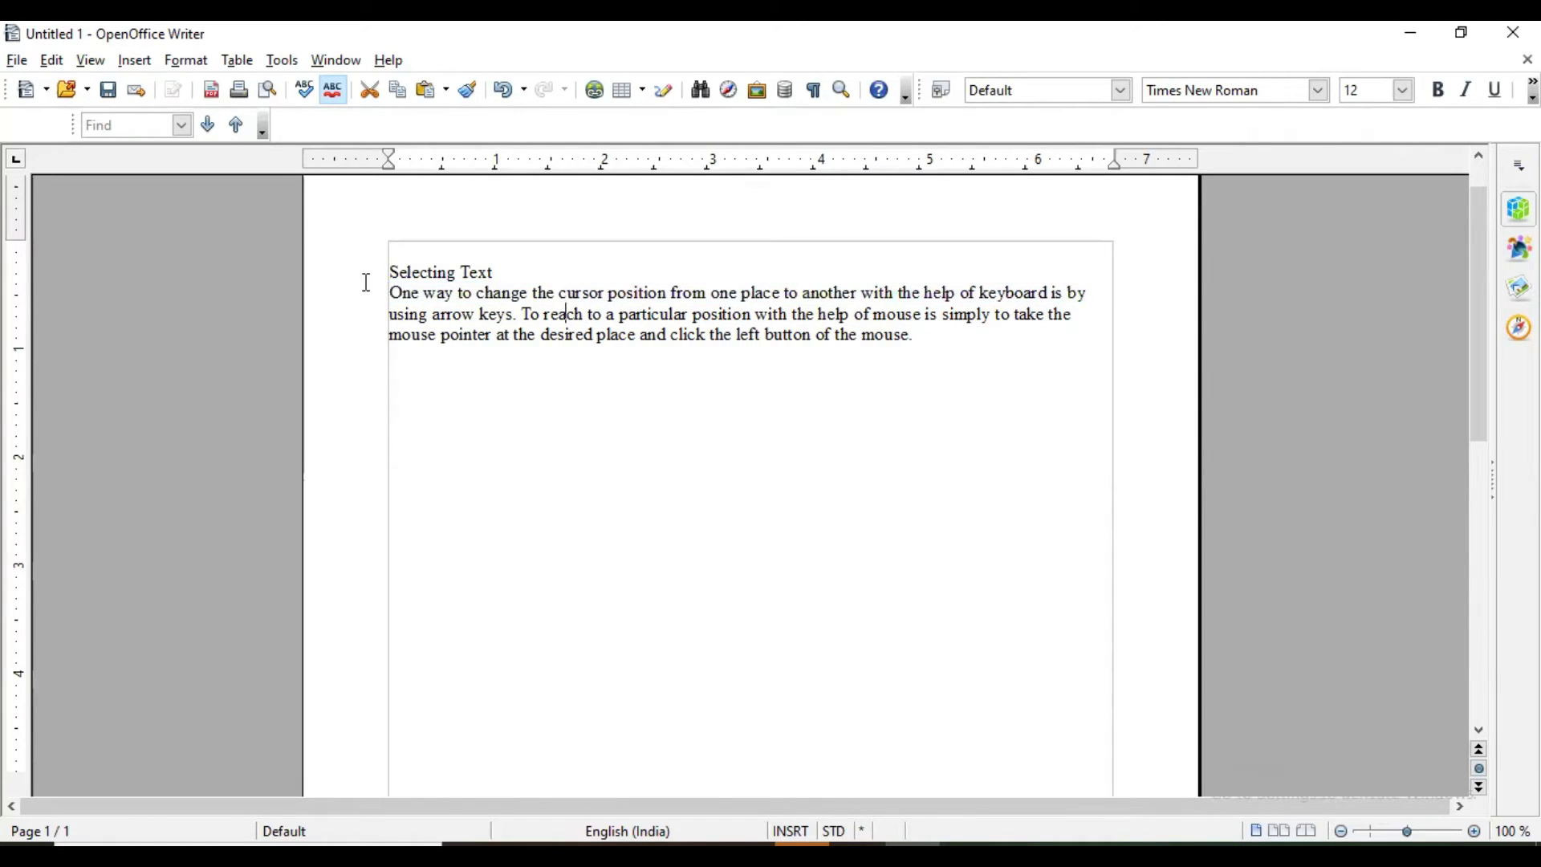
pyautogui.keyDown('shift'); pyautogui.click(957, 343); pyautogui.keyUp('shift')
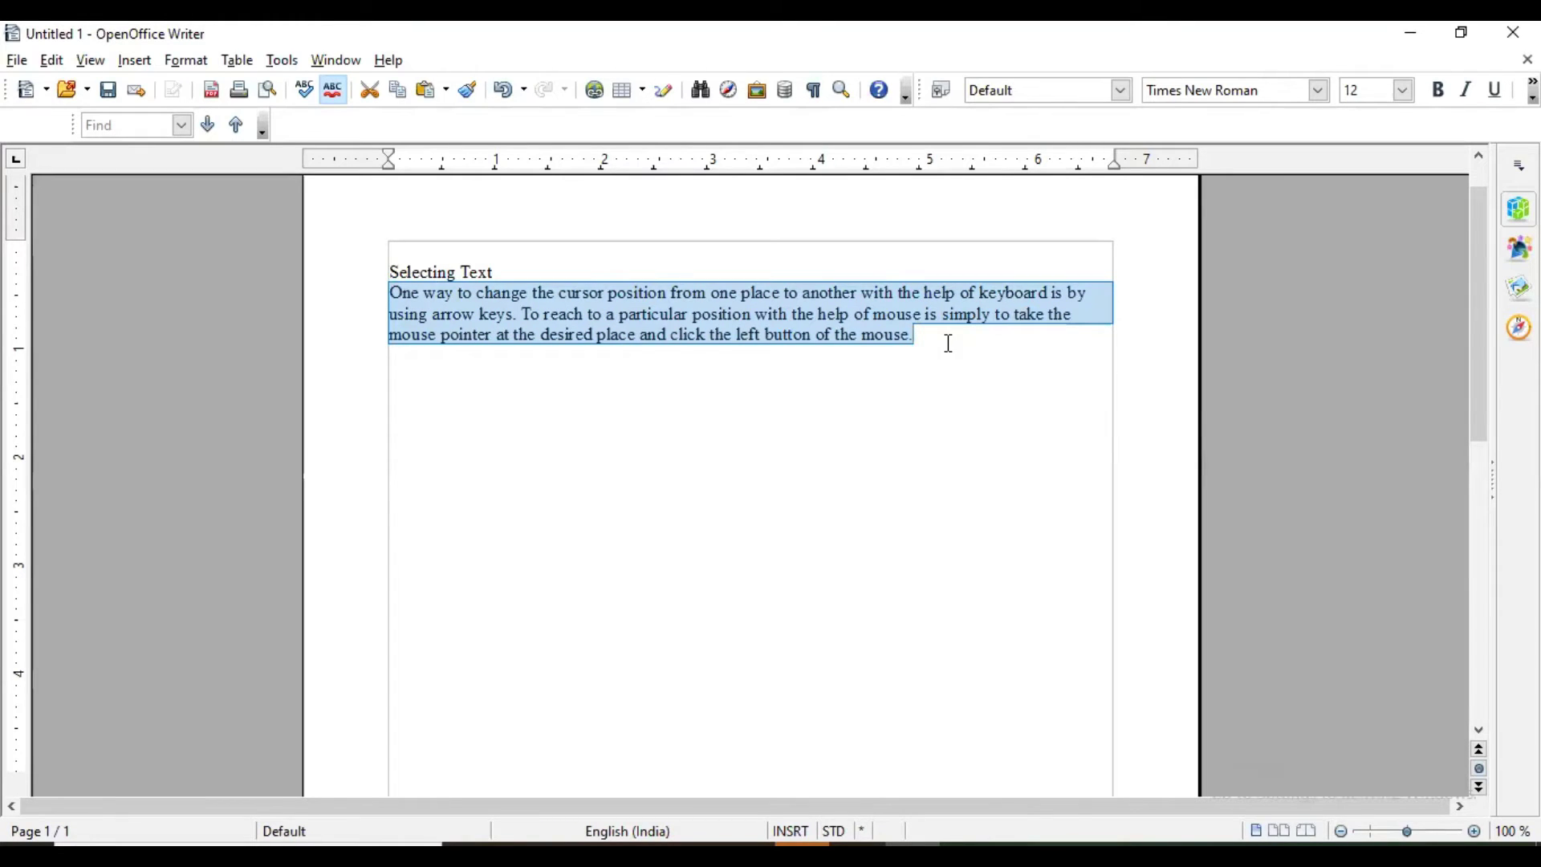
# - Extend a selection character by character from "using arrow keys" on the paragraph's second line to the end of the paragraph
pyautogui.click(396, 292)
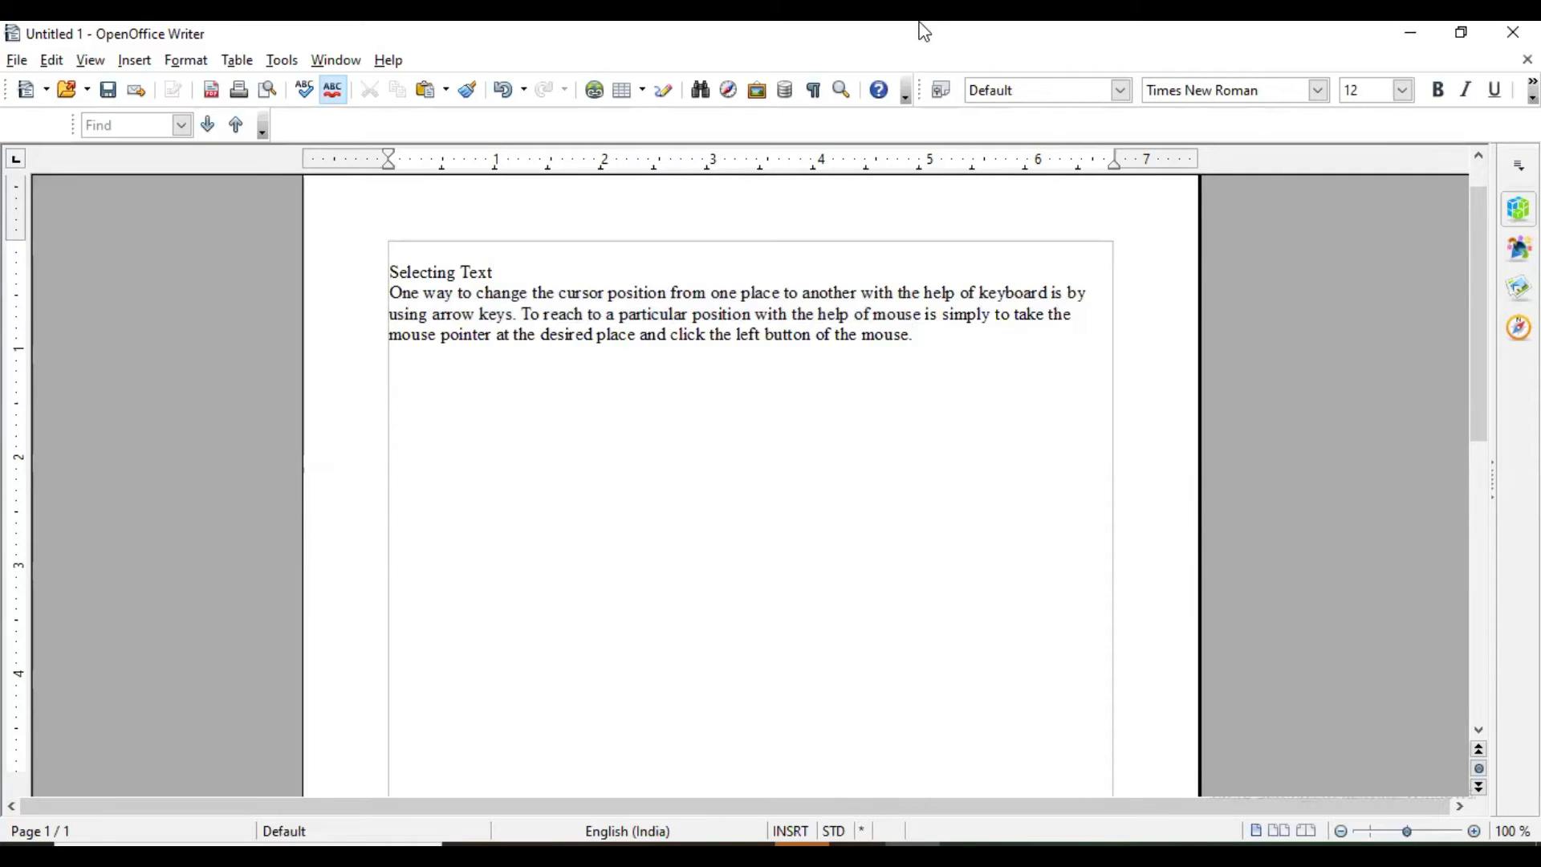
pyautogui.hotkey('shift', 'Right')
pyautogui.hotkey('shift', 'Right')
pyautogui.hotkey('shift', 'Right')
pyautogui.hotkey('shift', 'Right')
pyautogui.hotkey('shift', 'Right')
pyautogui.hotkey('shift', 'Right')
pyautogui.hotkey('shift', 'Right')
pyautogui.hotkey('shift', 'Right')
pyautogui.hotkey('shift', 'Right')
pyautogui.hotkey('shift', 'Right')
pyautogui.hotkey('shift', 'Right')
pyautogui.hotkey('shift', 'Right')
pyautogui.hotkey('shift', 'Right')
pyautogui.hotkey('shift', 'Right')
pyautogui.hotkey('shift', 'Right')
pyautogui.hotkey('shift', 'Right')
pyautogui.hotkey('shift', 'Right')
pyautogui.hotkey('shift', 'Right')
pyautogui.hotkey('shift', 'Right')
pyautogui.hotkey('shift', 'Right')
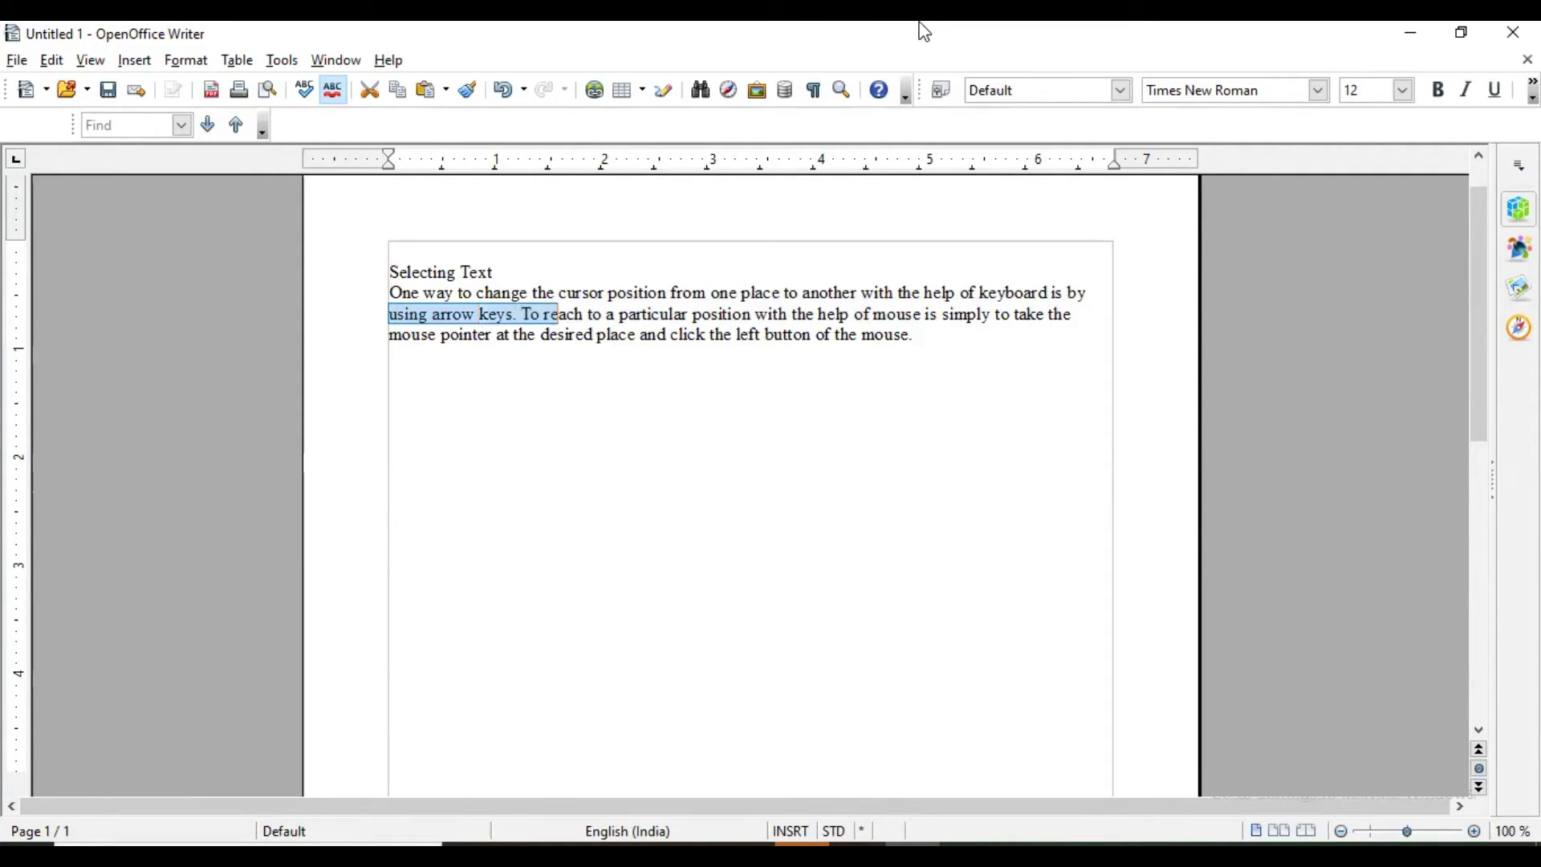
pyautogui.hotkey('shift', 'Right')
pyautogui.hotkey('shift', 'Right')
pyautogui.hotkey('shift', 'Right')
pyautogui.hotkey('shift', 'Right')
pyautogui.hotkey('shift', 'Right')
pyautogui.hotkey('shift', 'Right')
pyautogui.hotkey('shift', 'Right')
pyautogui.hotkey('shift', 'Right')
pyautogui.hotkey('shift', 'Right')
pyautogui.hotkey('shift', 'Right')
pyautogui.hotkey('shift', 'Right')
pyautogui.hotkey('shift', 'Right')
pyautogui.hotkey('shift', 'Right')
pyautogui.hotkey('shift', 'Right')
pyautogui.hotkey('shift', 'Right')
pyautogui.hotkey('shift', 'Right')
pyautogui.hotkey('shift', 'Right')
pyautogui.hotkey('shift', 'Right')
pyautogui.hotkey('shift', 'Right')
pyautogui.hotkey('shift', 'Right')
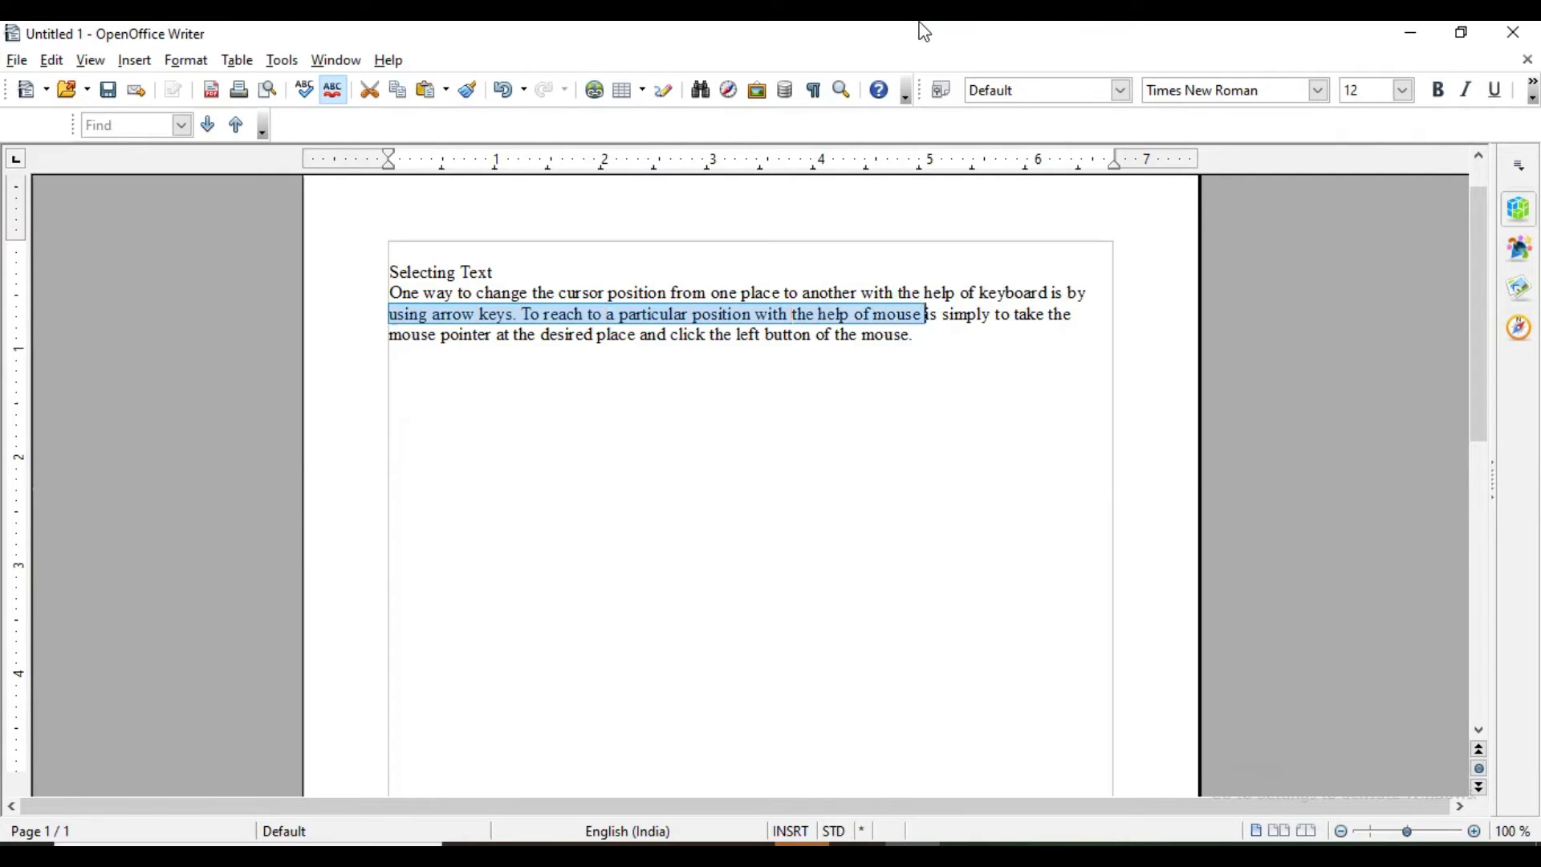
pyautogui.hotkey('shift', 'Right')
pyautogui.hotkey('shift', 'Right')
pyautogui.hotkey('shift', 'Right')
pyautogui.hotkey('shift', 'Right')
pyautogui.hotkey('shift', 'Right')
pyautogui.hotkey('shift', 'Right')
pyautogui.hotkey('shift', 'Right')
pyautogui.hotkey('shift', 'Right')
pyautogui.hotkey('shift', 'Right')
pyautogui.hotkey('shift', 'Right')
pyautogui.hotkey('shift', 'Right')
pyautogui.hotkey('shift', 'Right')
pyautogui.hotkey('shift', 'Right')
pyautogui.hotkey('shift', 'Right')
pyautogui.hotkey('shift', 'Right')
pyautogui.hotkey('shift', 'Right')
pyautogui.hotkey('shift', 'Right')
pyautogui.hotkey('shift', 'Right')
pyautogui.hotkey('shift', 'Right')
pyautogui.hotkey('shift', 'Right')
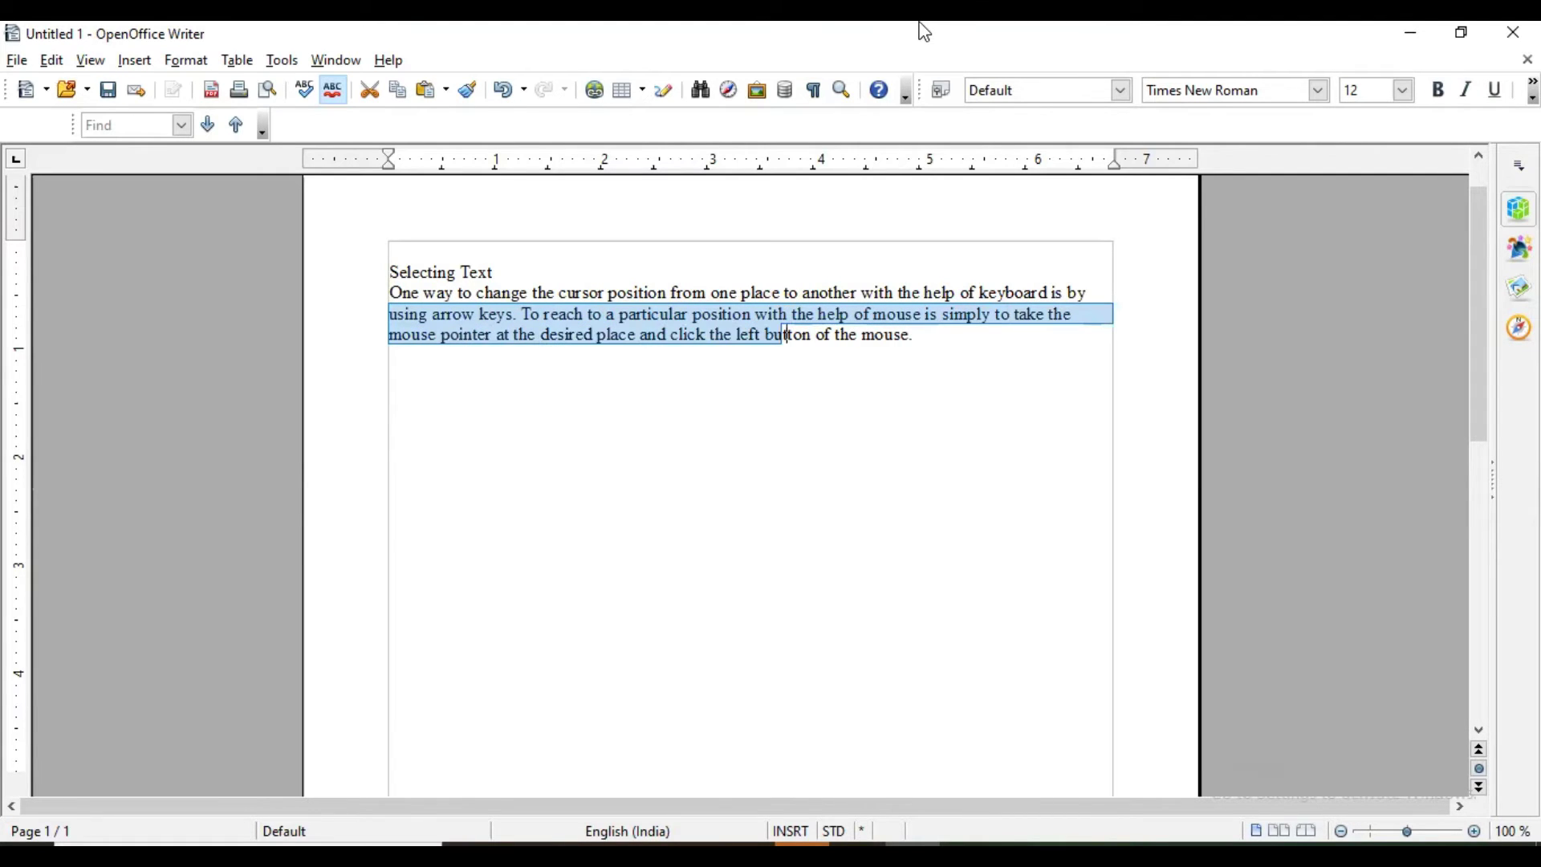
pyautogui.hotkey('shift', 'Right')
pyautogui.hotkey('shift', 'Right')
pyautogui.hotkey('shift', 'Right')
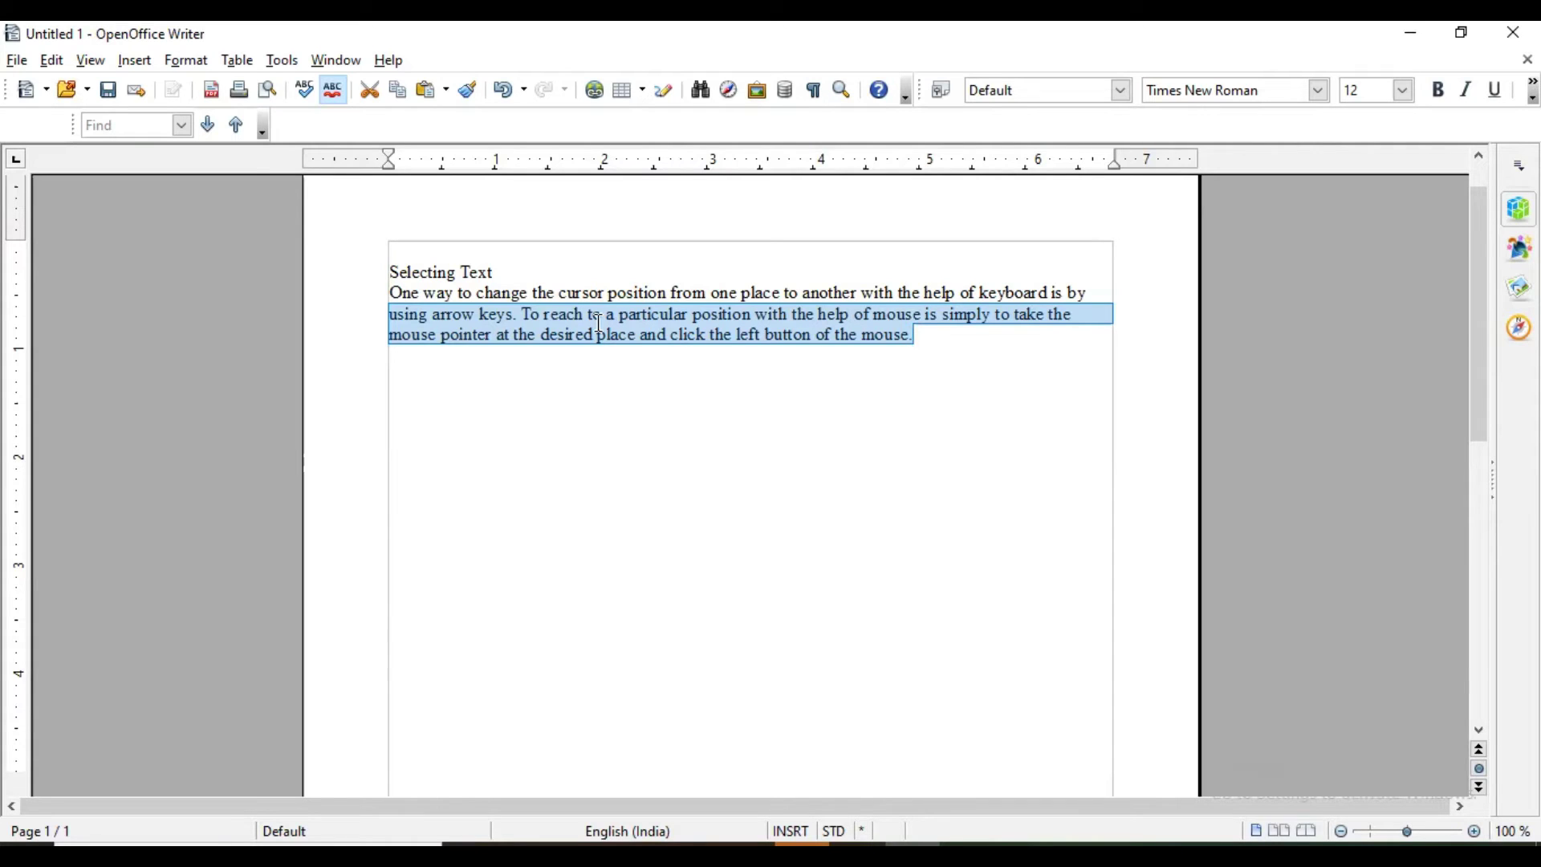
# - Delete the paragraph's last sentence, from "To reach to a particular position" to "of the mouse."
pyautogui.click(525, 316)
pyautogui.keyDown('shift'); pyautogui.click(952, 359); pyautogui.keyUp('shift')
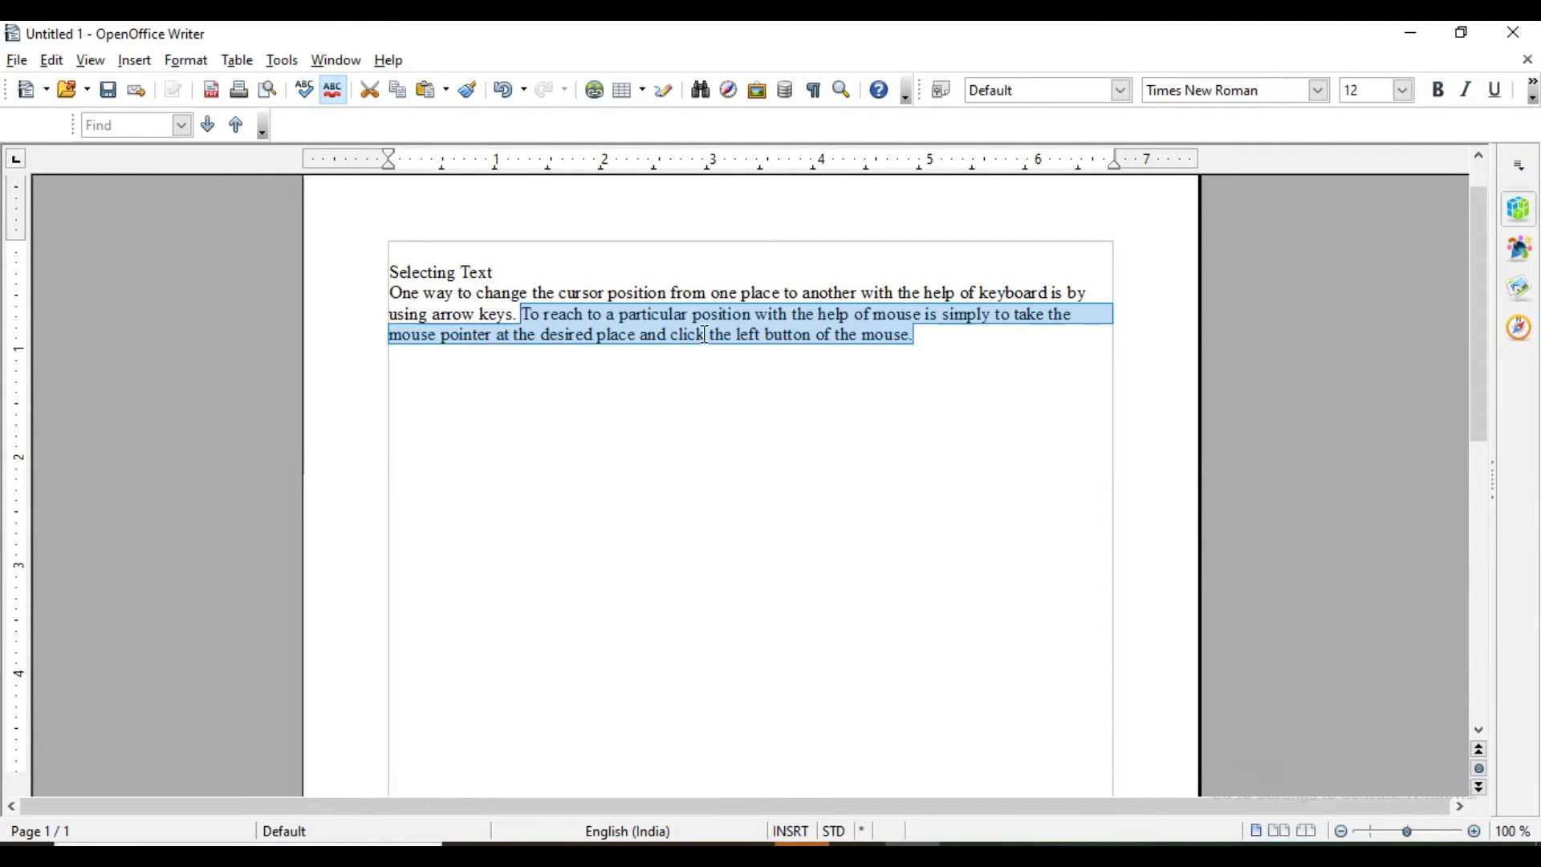
pyautogui.click(48, 61)
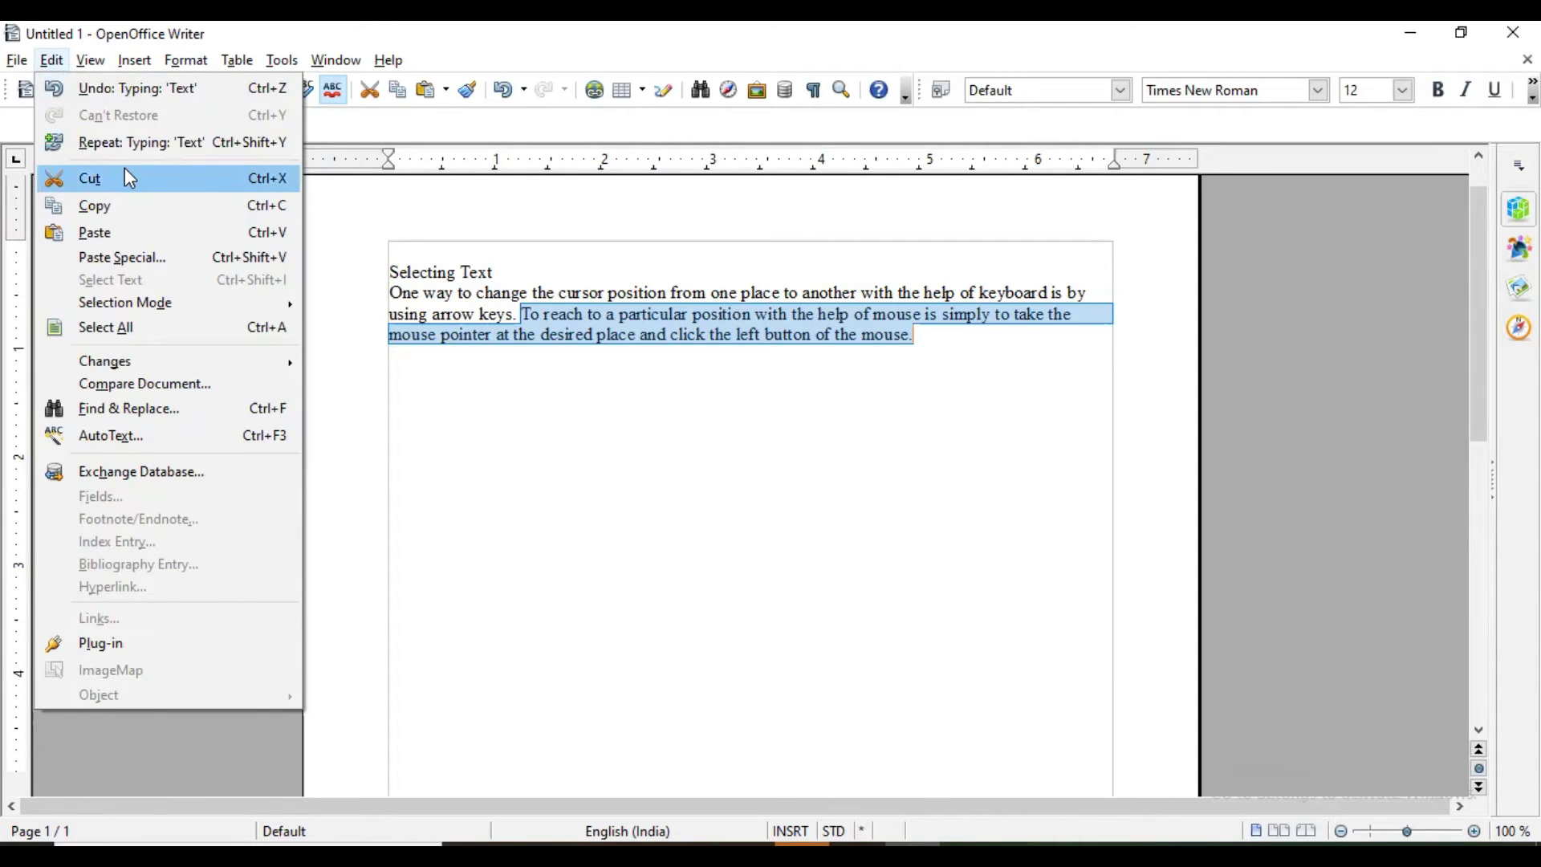
pyautogui.click(508, 56)
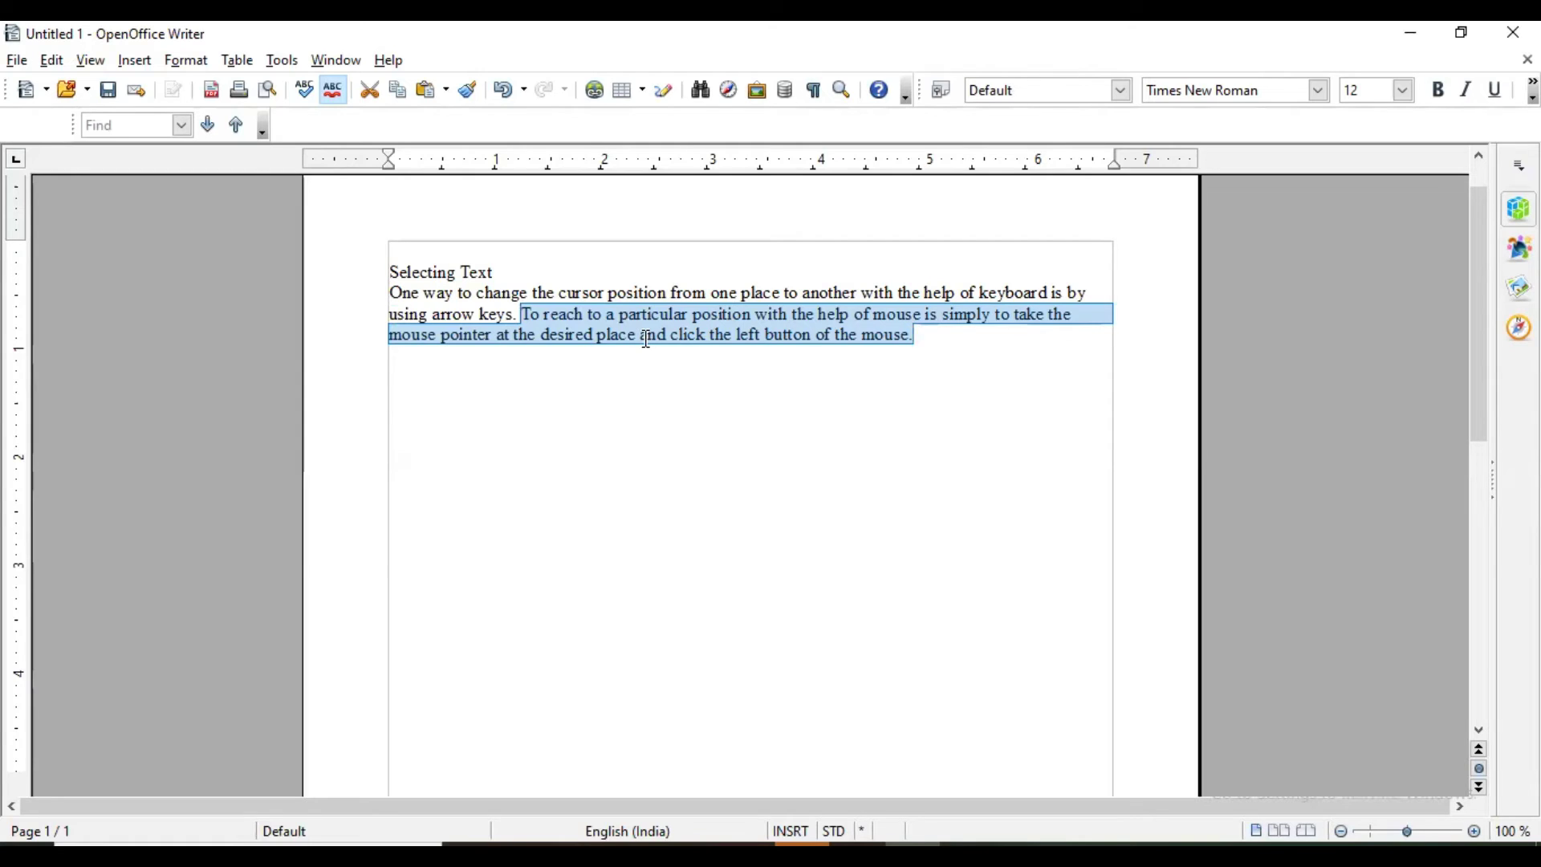
pyautogui.press('Delete')
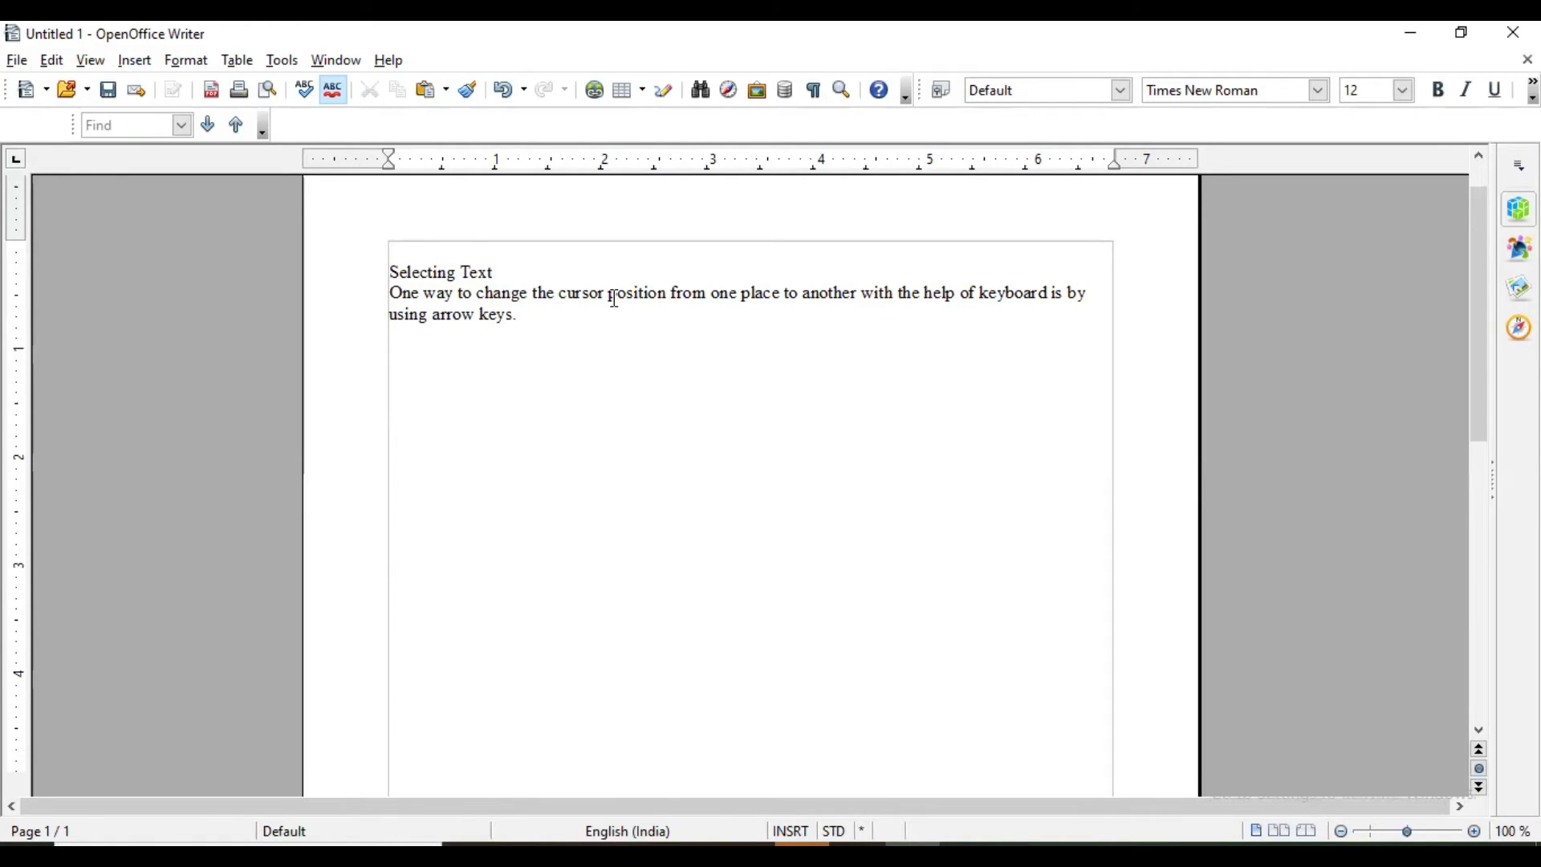
# - Undo the deletion of the "To reach" sentence and redo it
pyautogui.click(55, 66)
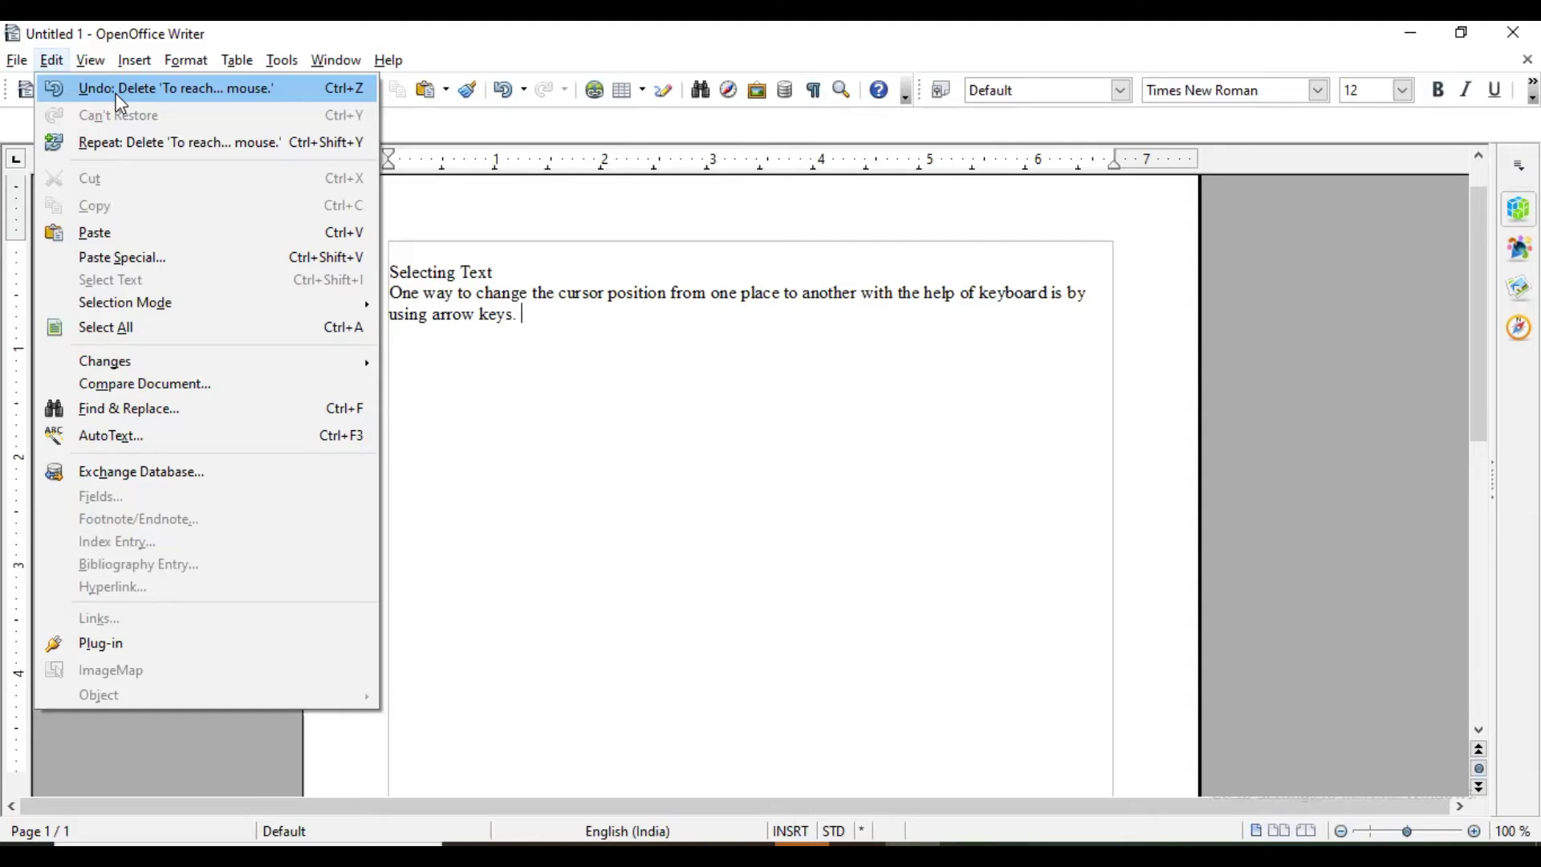
pyautogui.click(364, 90)
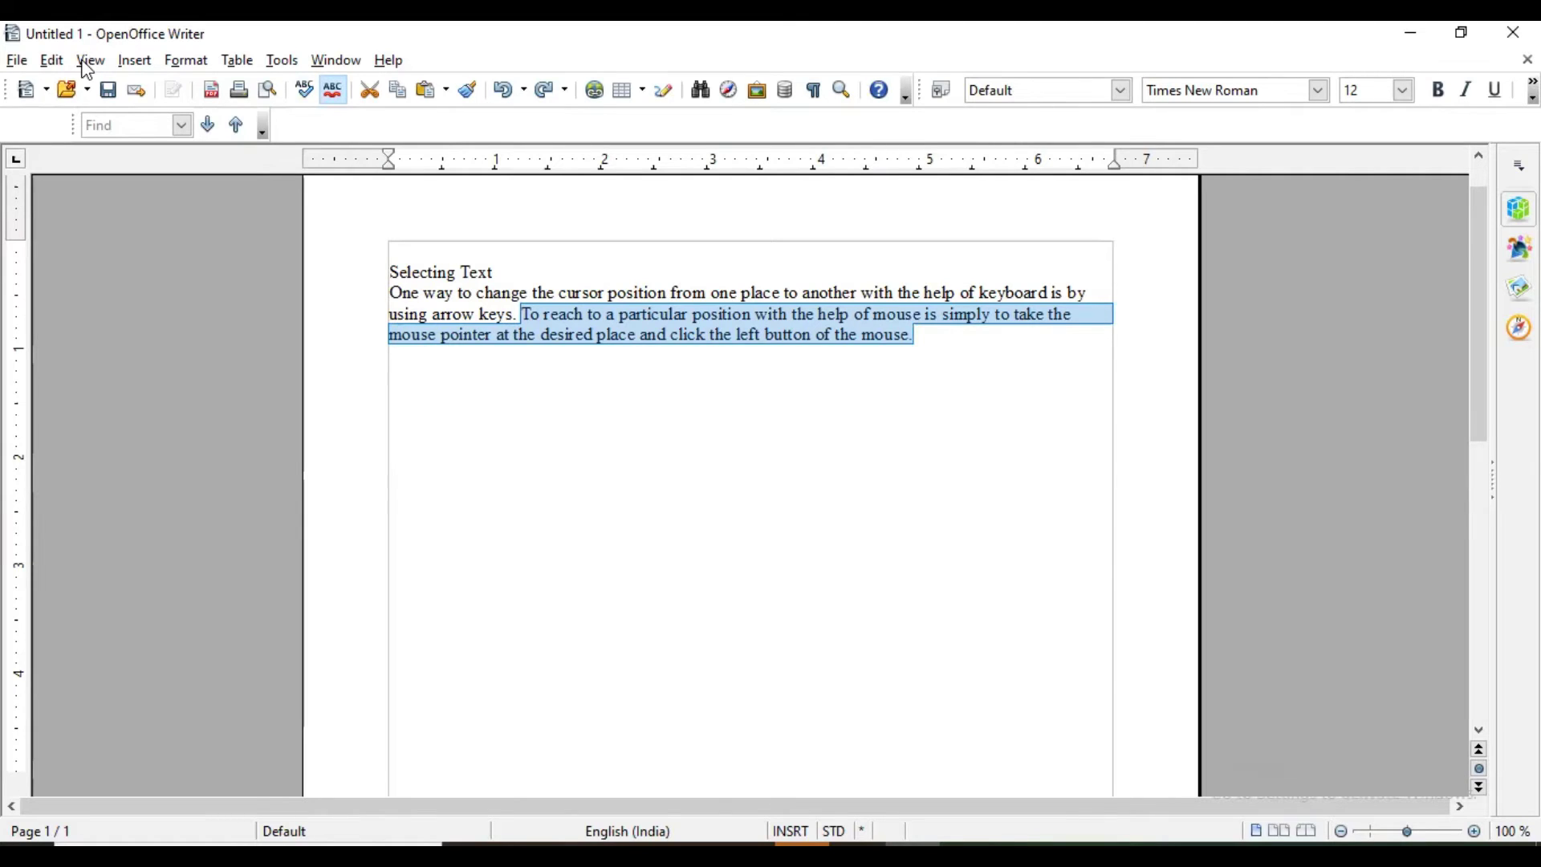
pyautogui.click(51, 64)
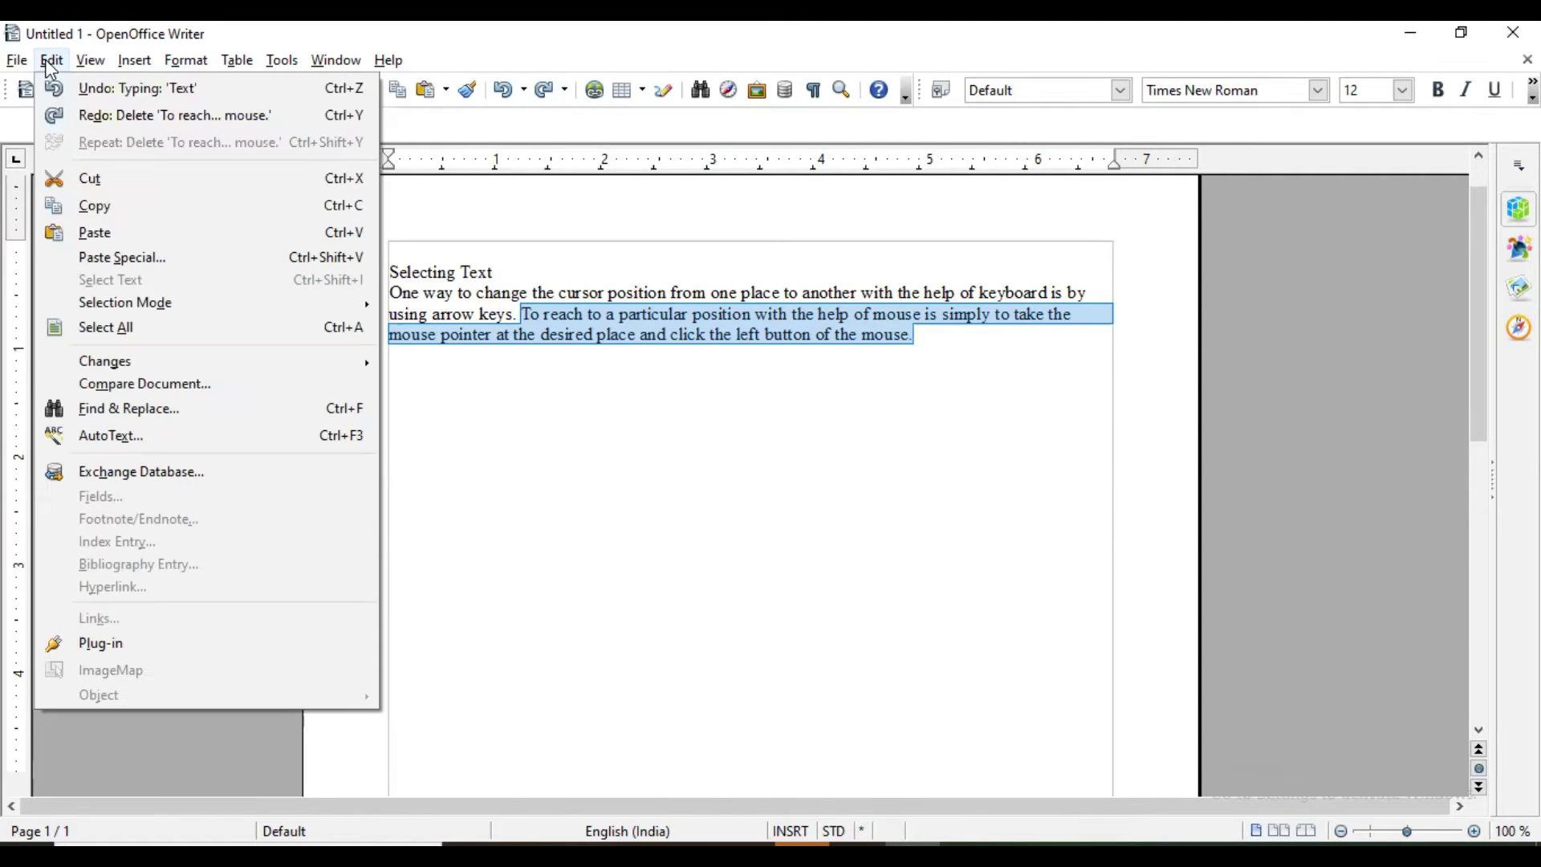
pyautogui.click(143, 117)
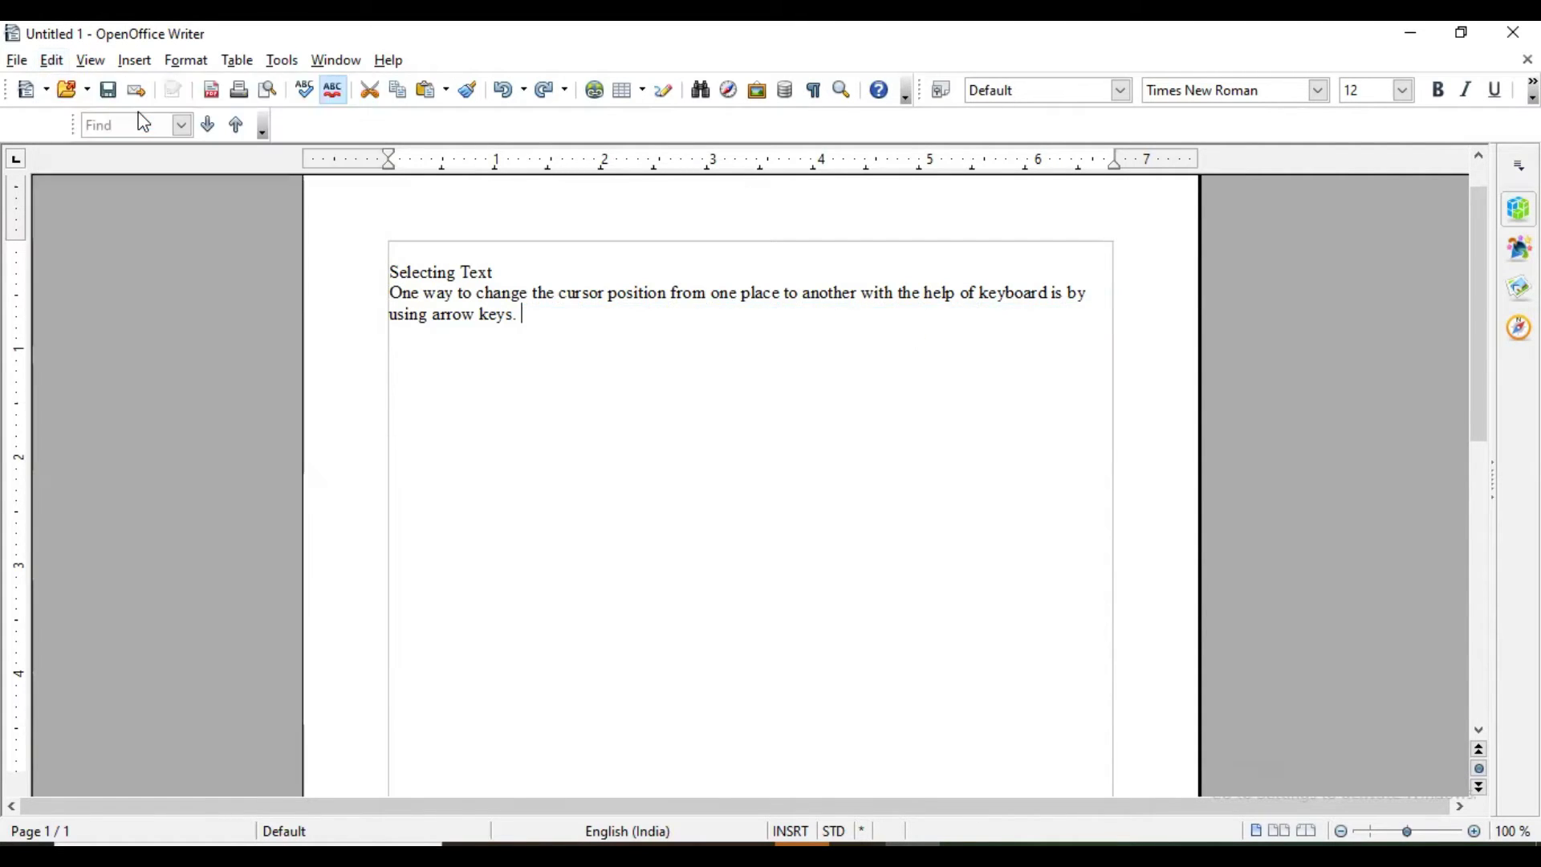
# - Undo the redone deletion to restore the "To reach" sentence
pyautogui.click(92, 62)
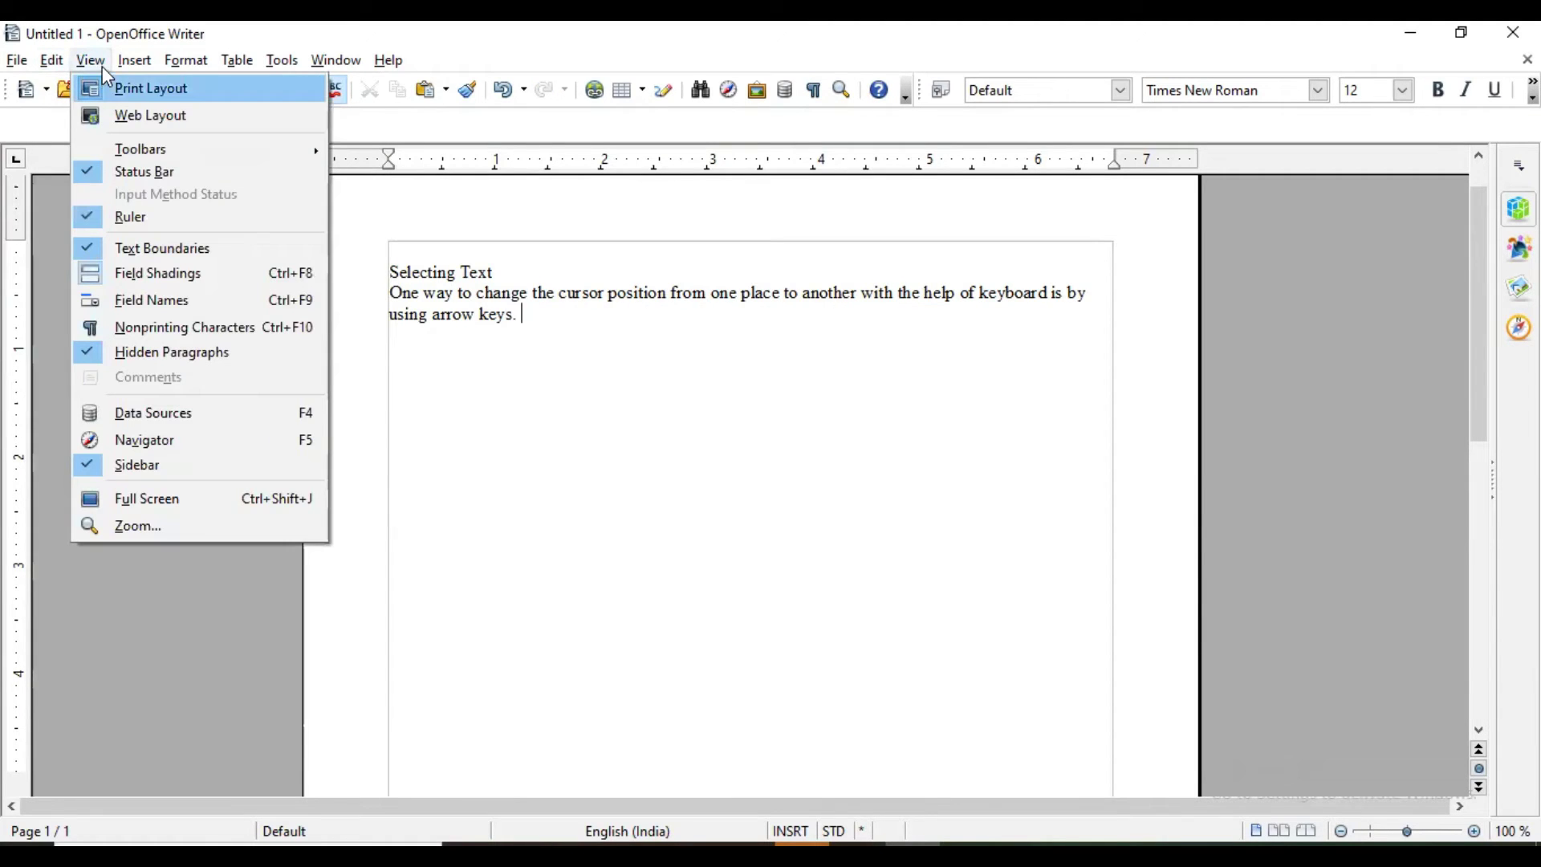
pyautogui.moveTo(38, 66)
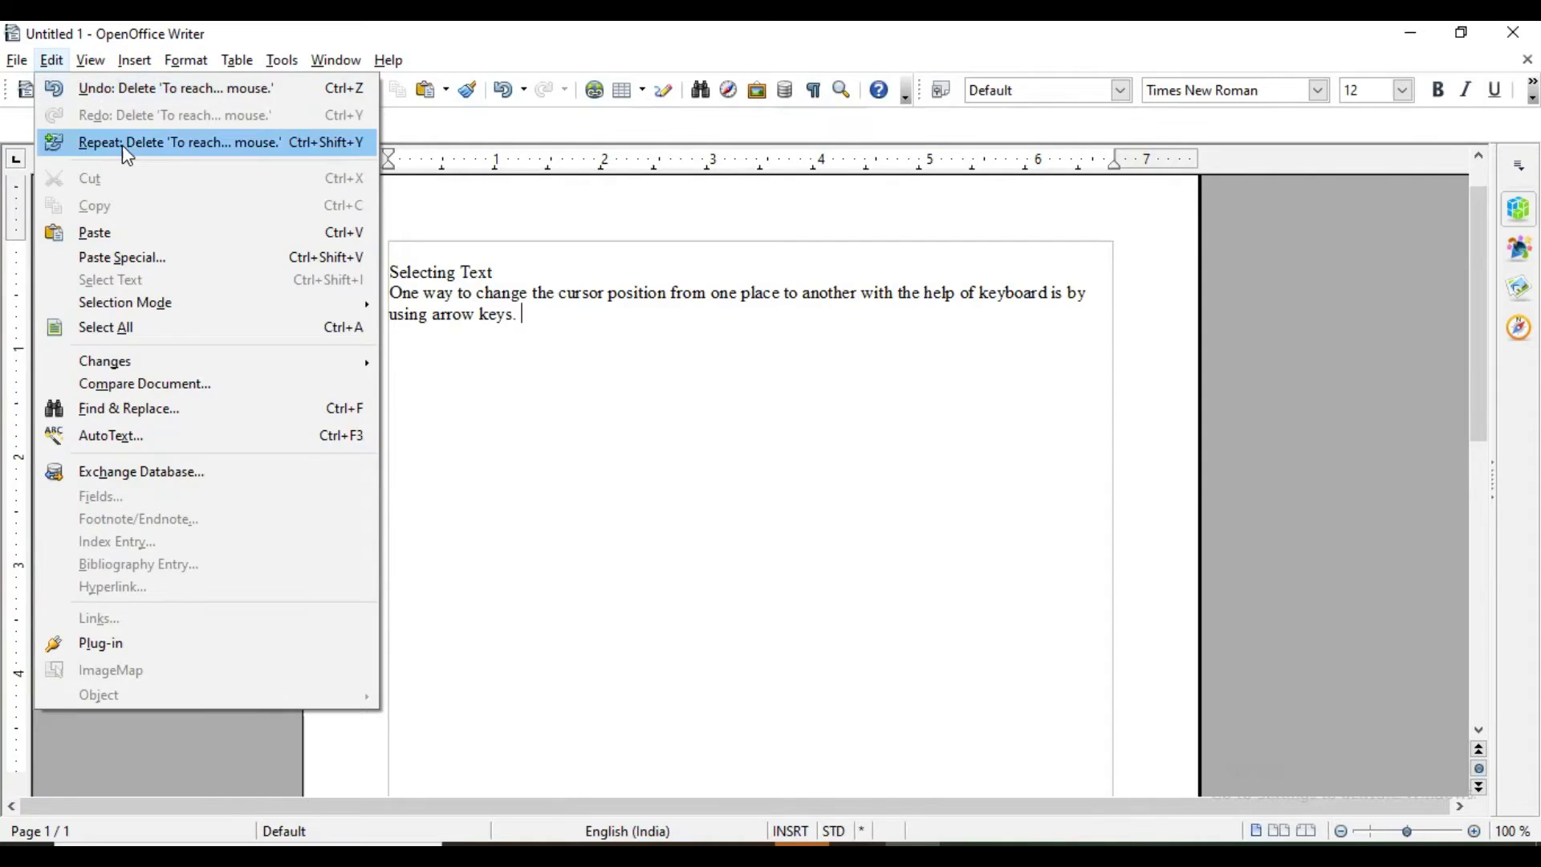
pyautogui.click(92, 62)
pyautogui.click(92, 62)
pyautogui.moveTo(51, 61)
pyautogui.click(129, 88)
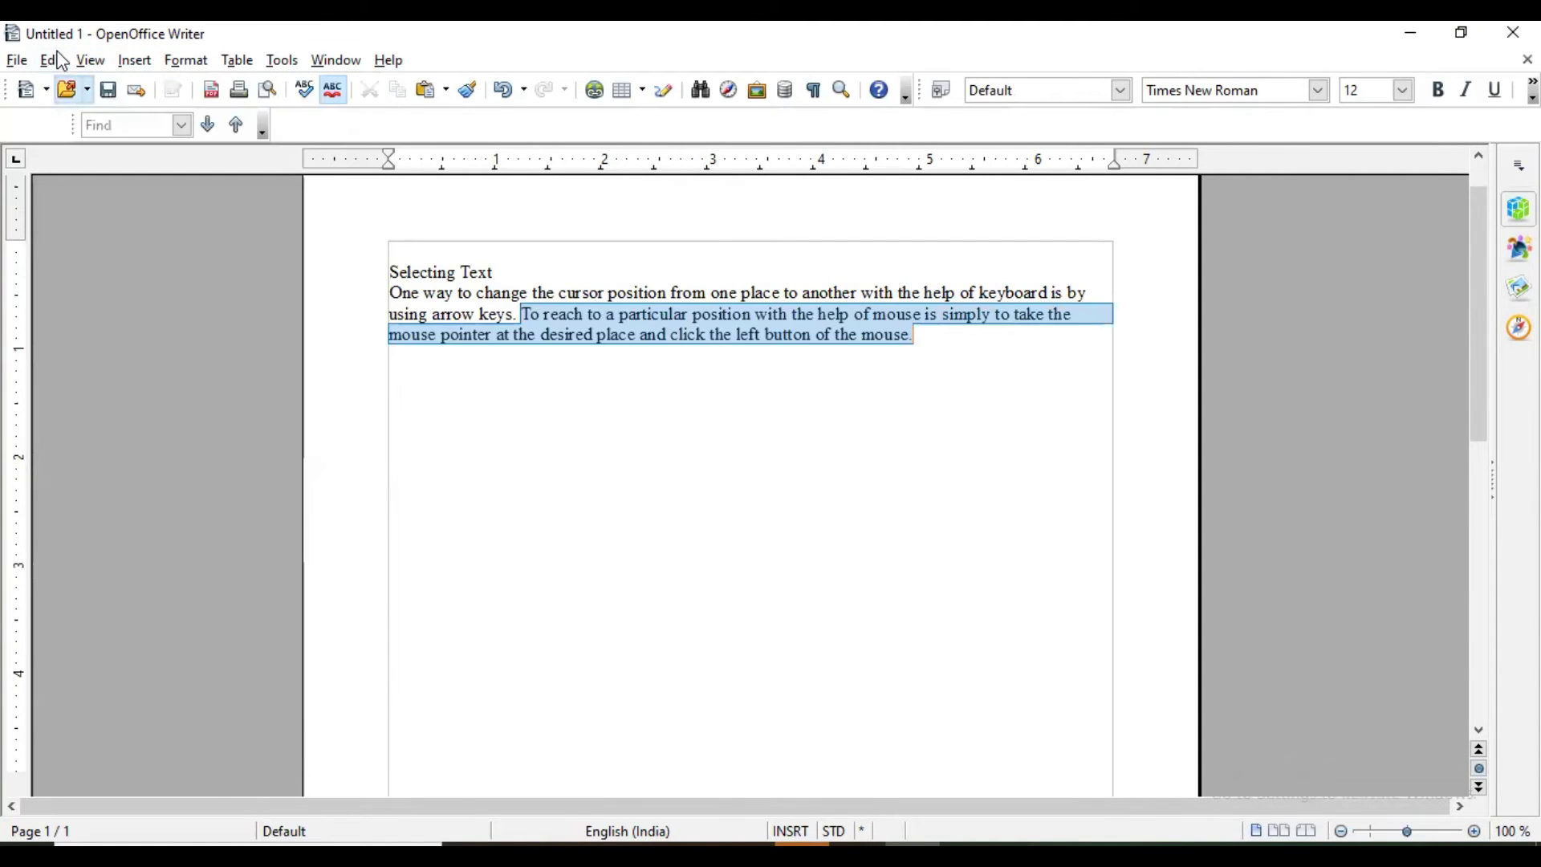
pyautogui.click(51, 61)
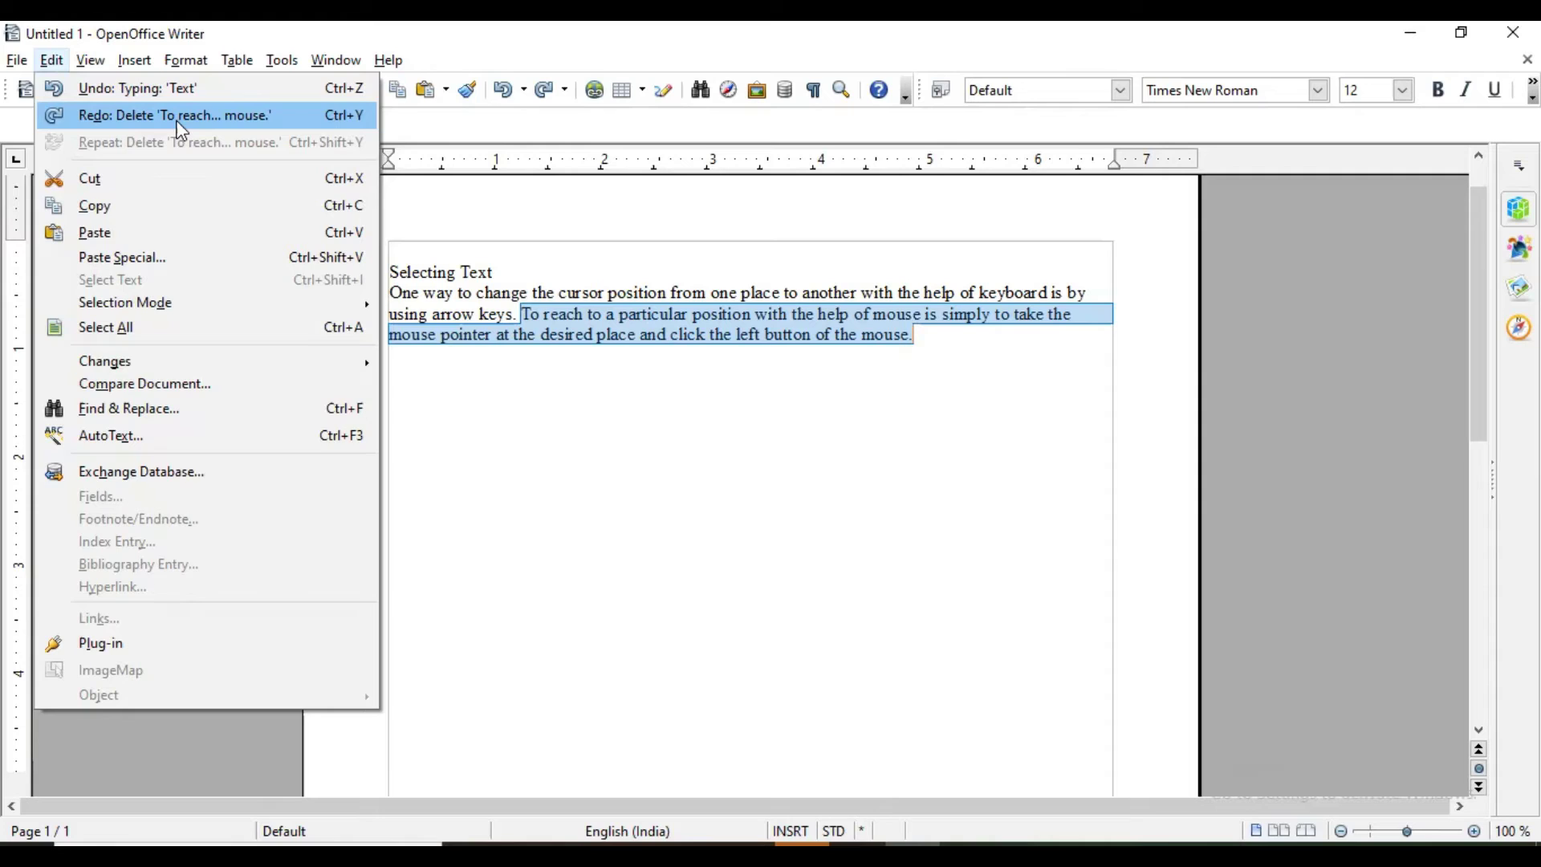
pyautogui.click(602, 339)
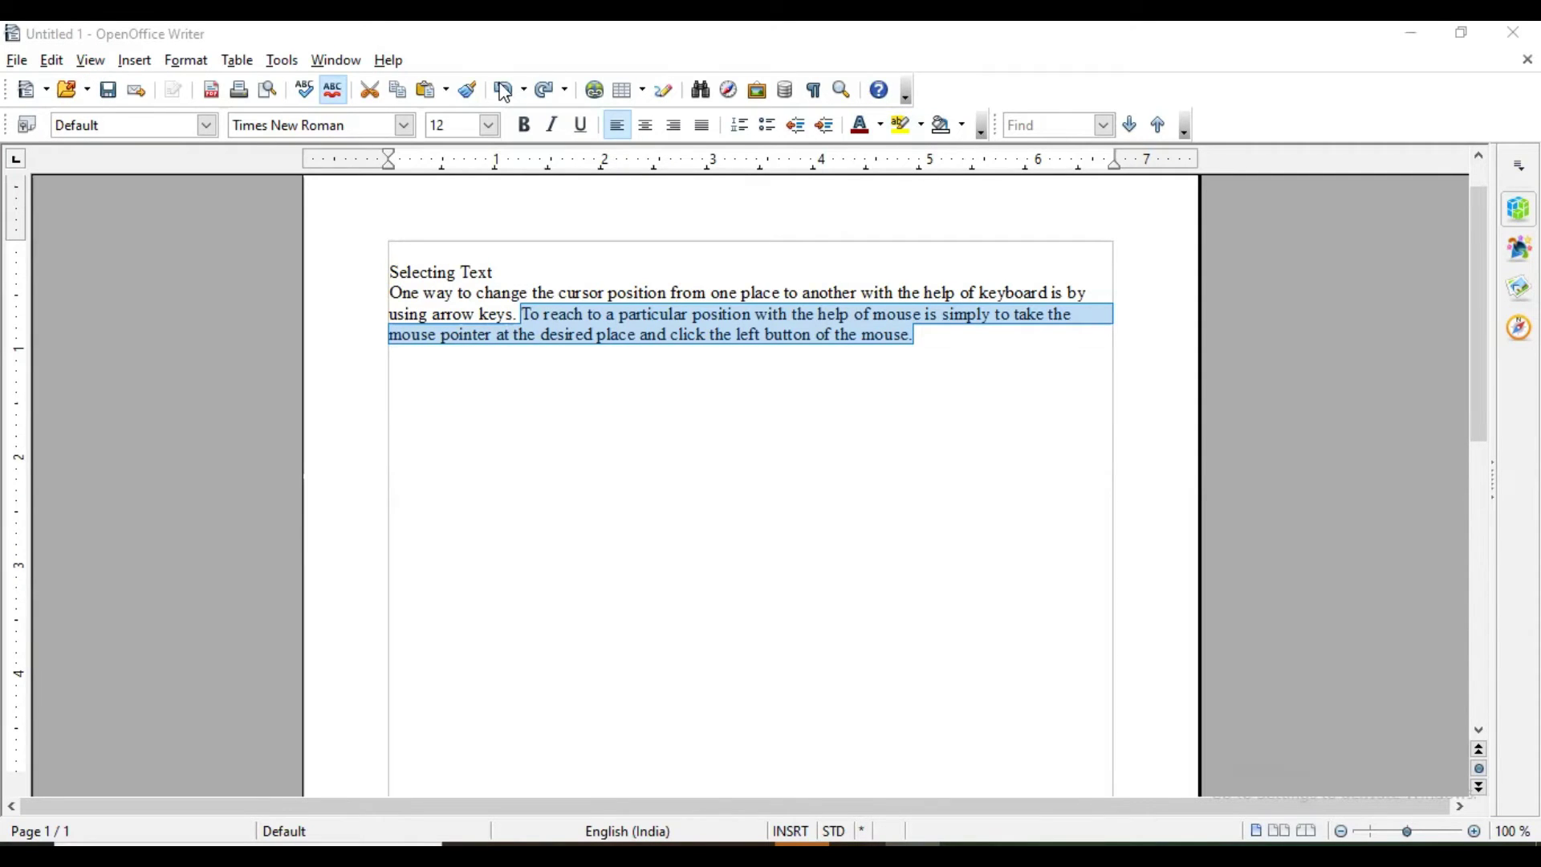
pyautogui.click(52, 61)
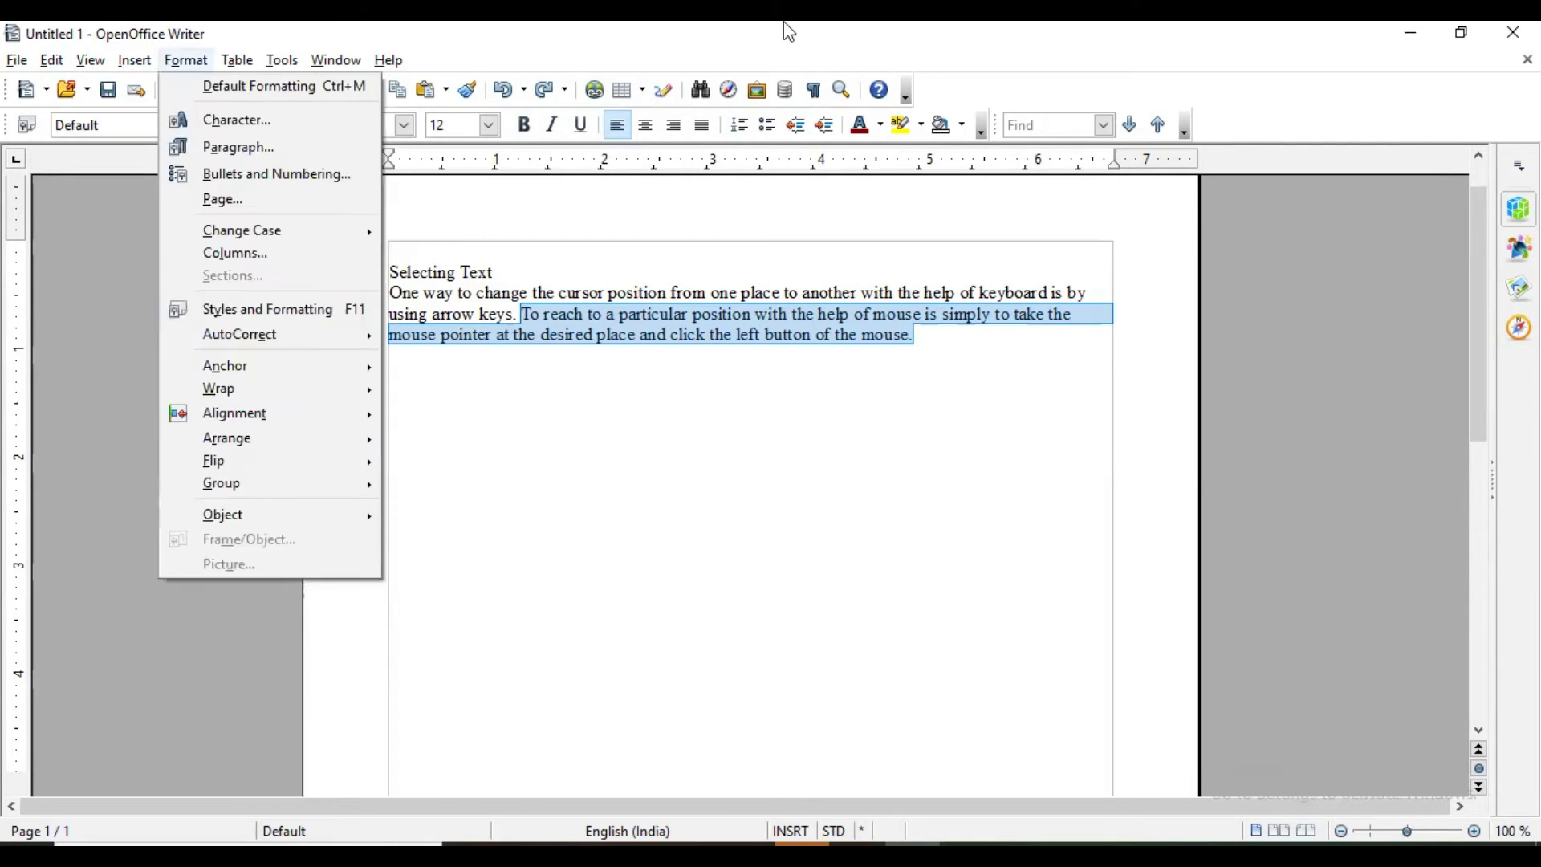
pyautogui.click(789, 32)
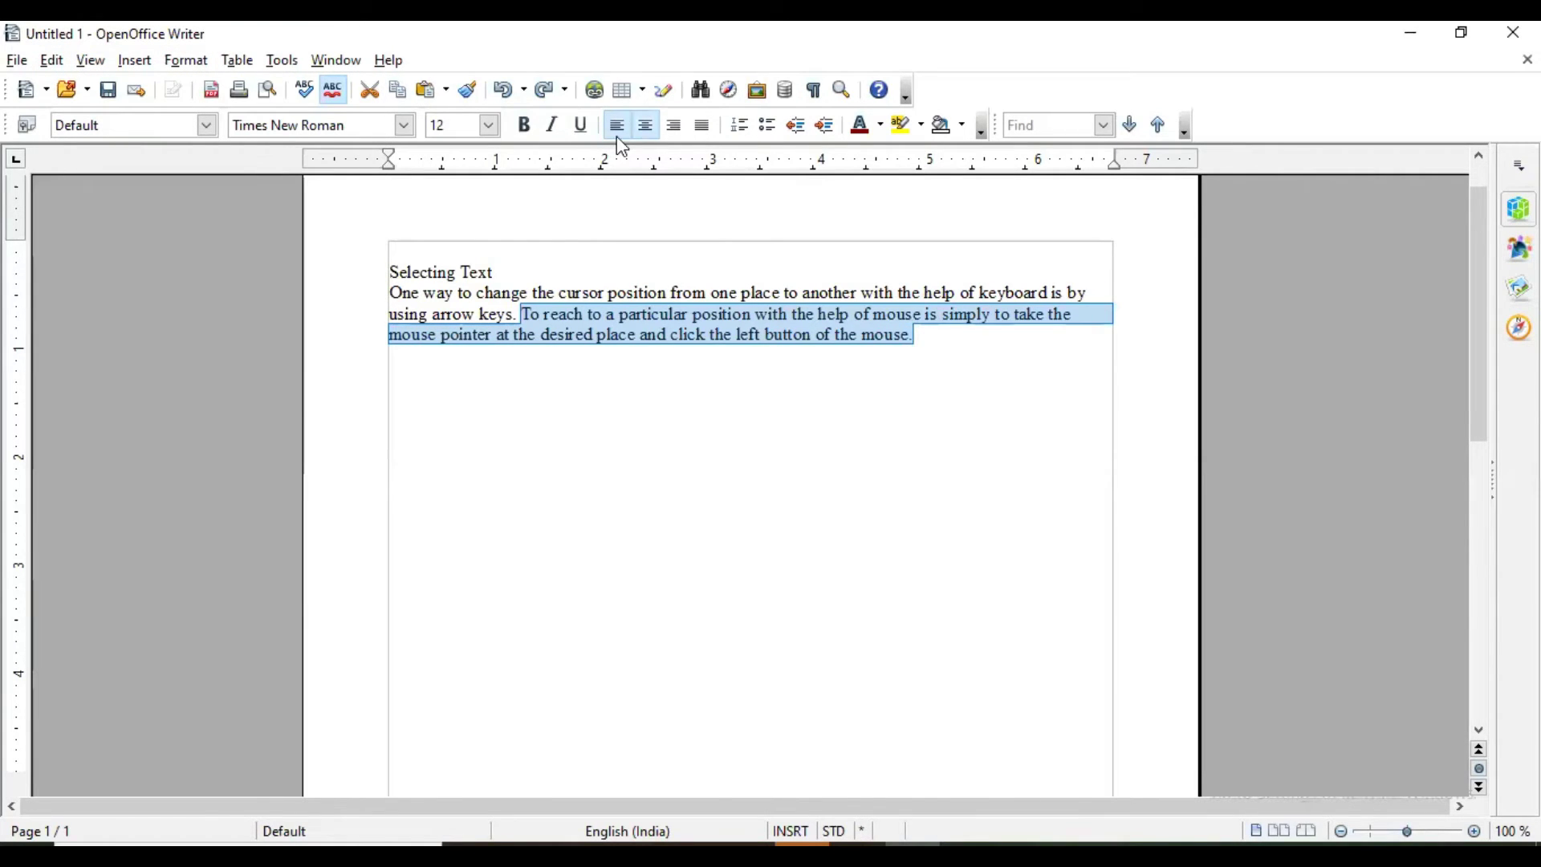
pyautogui.click(178, 64)
pyautogui.click(514, 27)
# - Select the sentence from "To reach" to the end of the paragraph and cut it from the document
pyautogui.click(523, 315)
pyautogui.moveTo(523, 315); pyautogui.dragTo(898, 329)
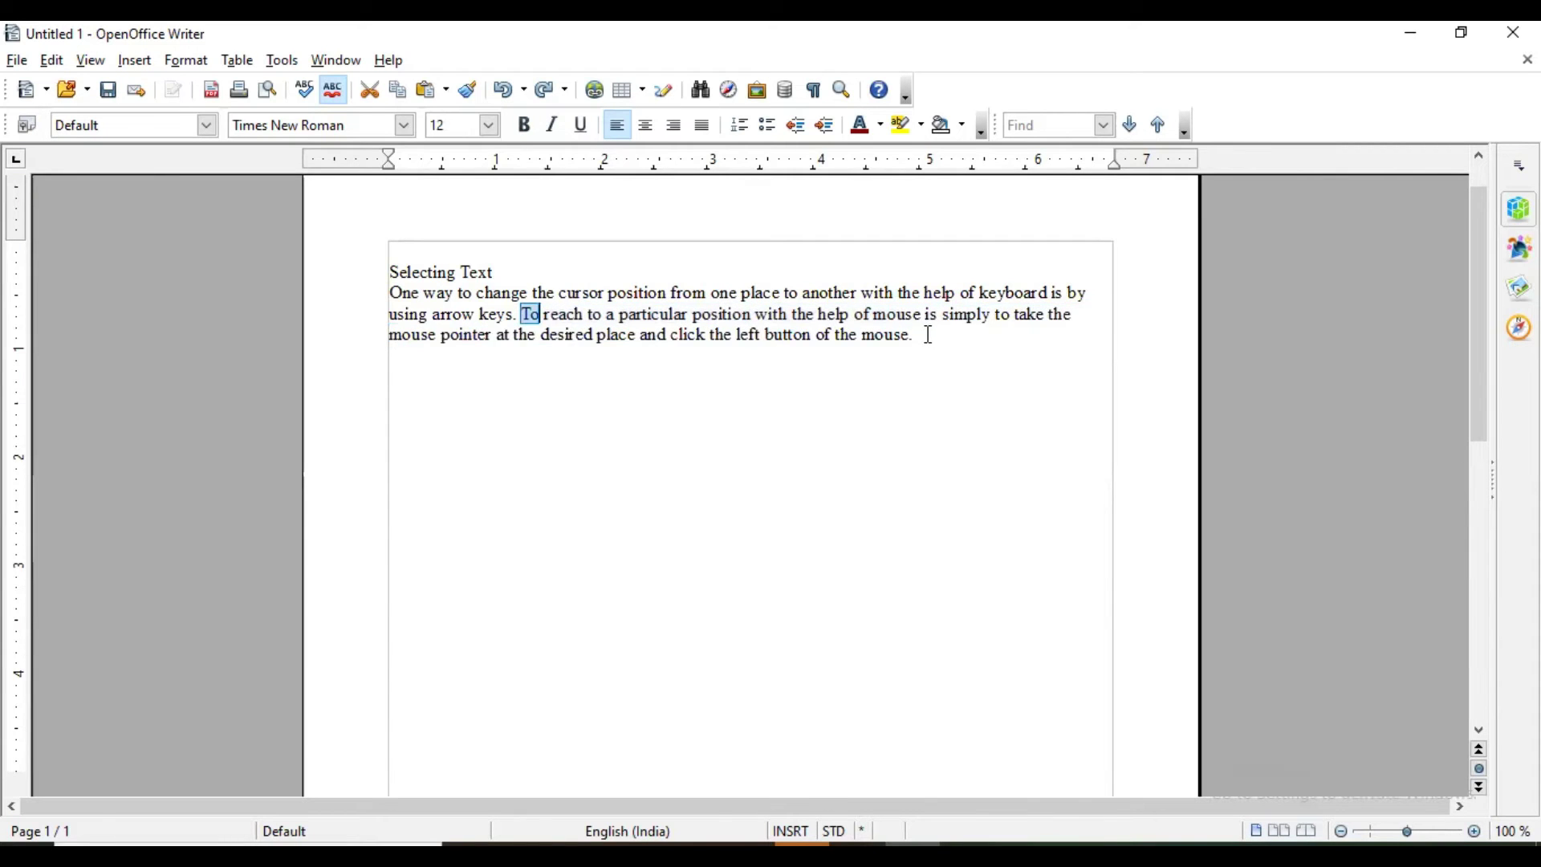
pyautogui.keyDown('shift'); pyautogui.click(912, 338); pyautogui.keyUp('shift')
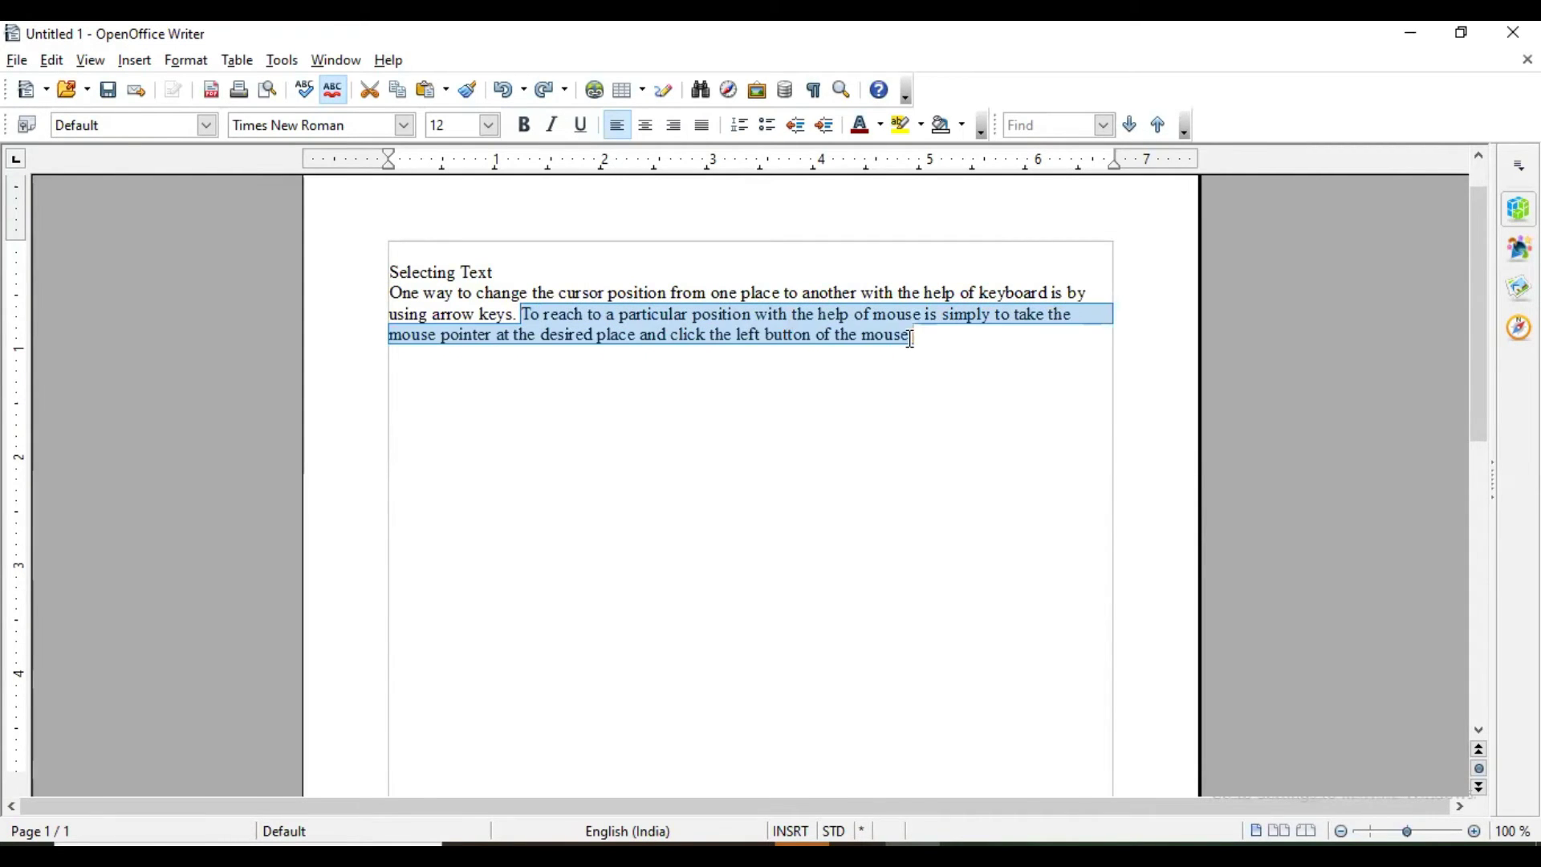
pyautogui.click(52, 61)
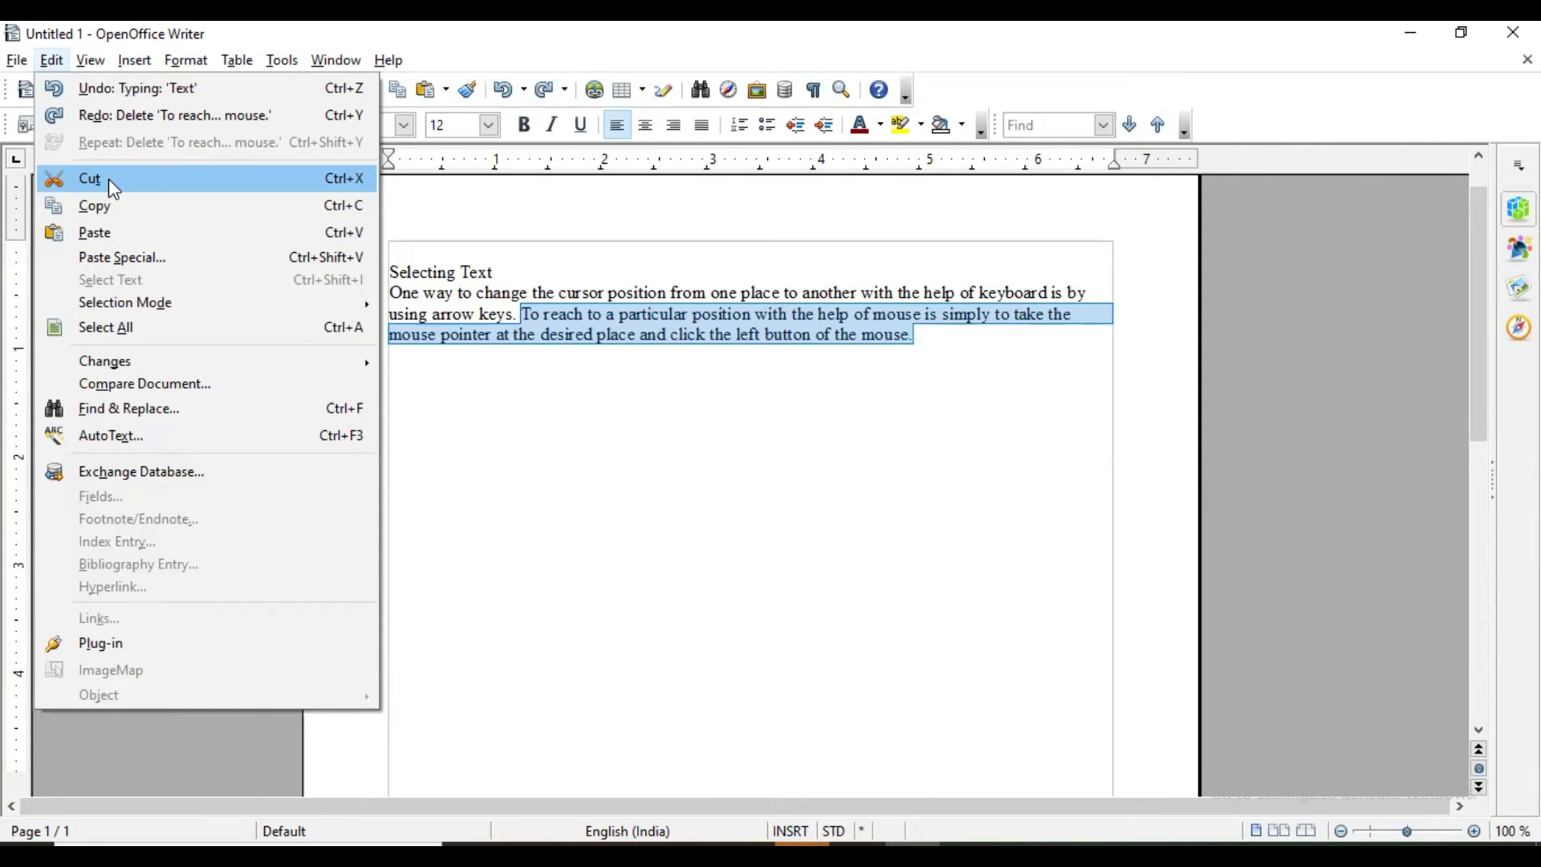
pyautogui.click(109, 178)
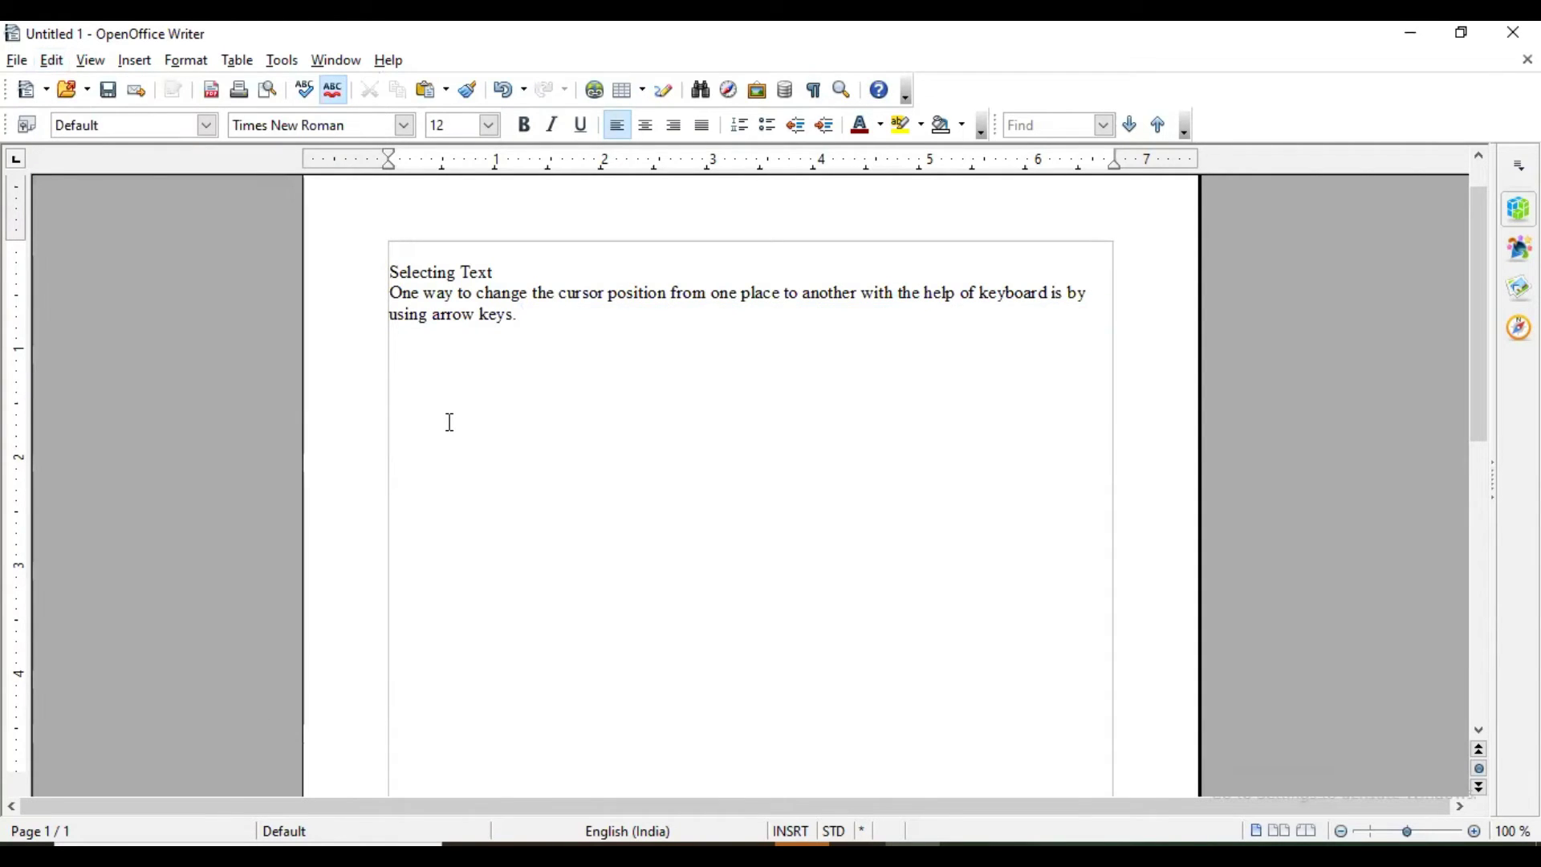
# - Paste the cut "To reach" sentence a few lines below the paragraph
pyautogui.press('Down')
pyautogui.press('Down')
pyautogui.press('Down')
pyautogui.click(51, 62)
pyautogui.click(106, 230)
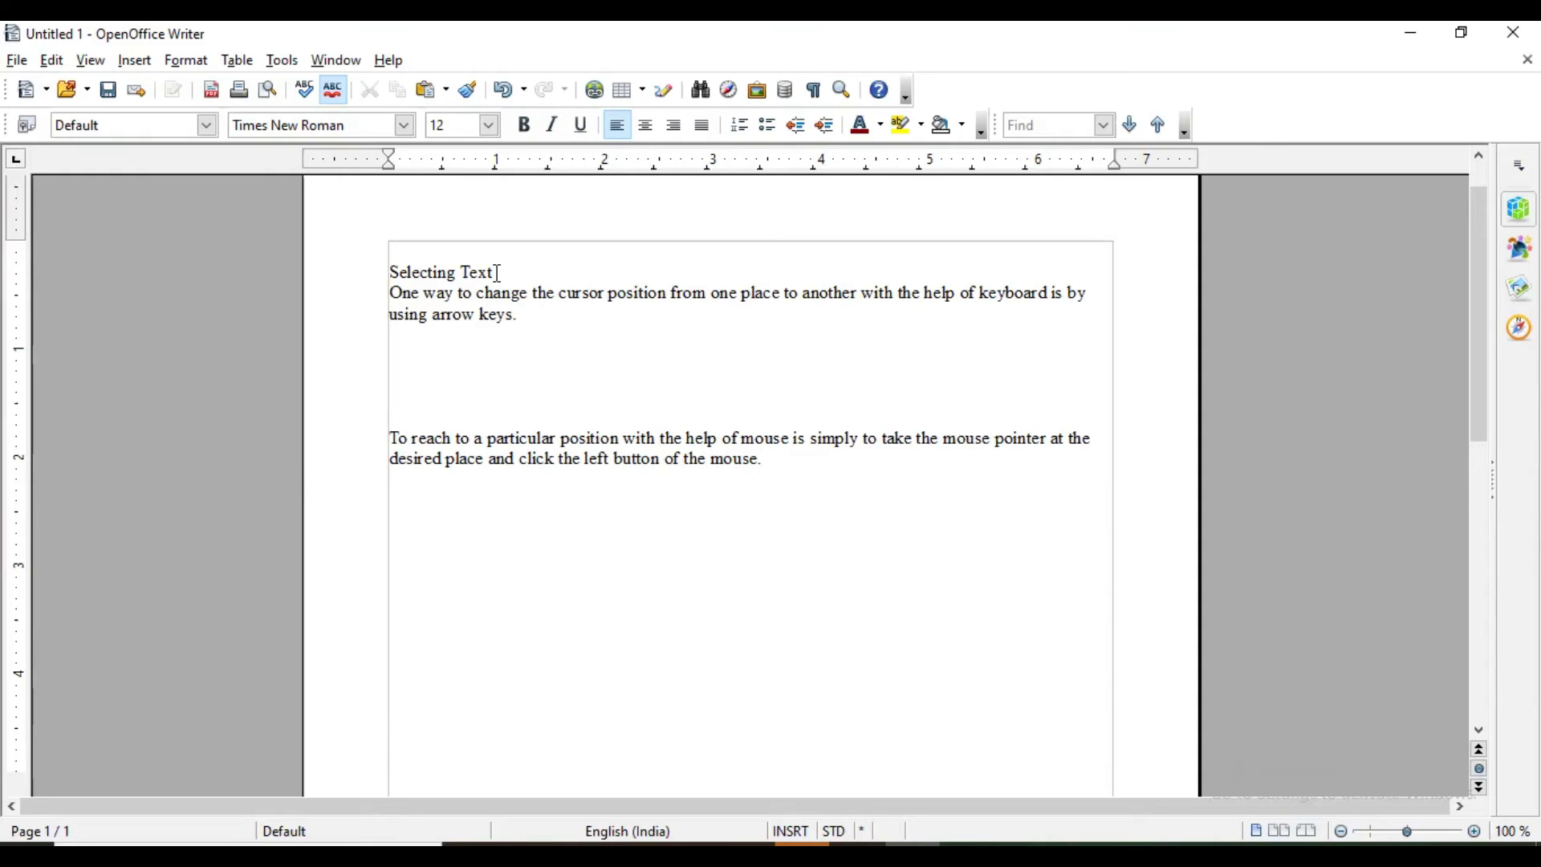
# - Undo the paste and the cut to return the "To reach" sentence to its paragraph
pyautogui.click(516, 317)
pyautogui.hotkey('ctrl', 'z')
# - Select the text from "To reach" to the end of the paragraph and copy it
pyautogui.click(917, 339)
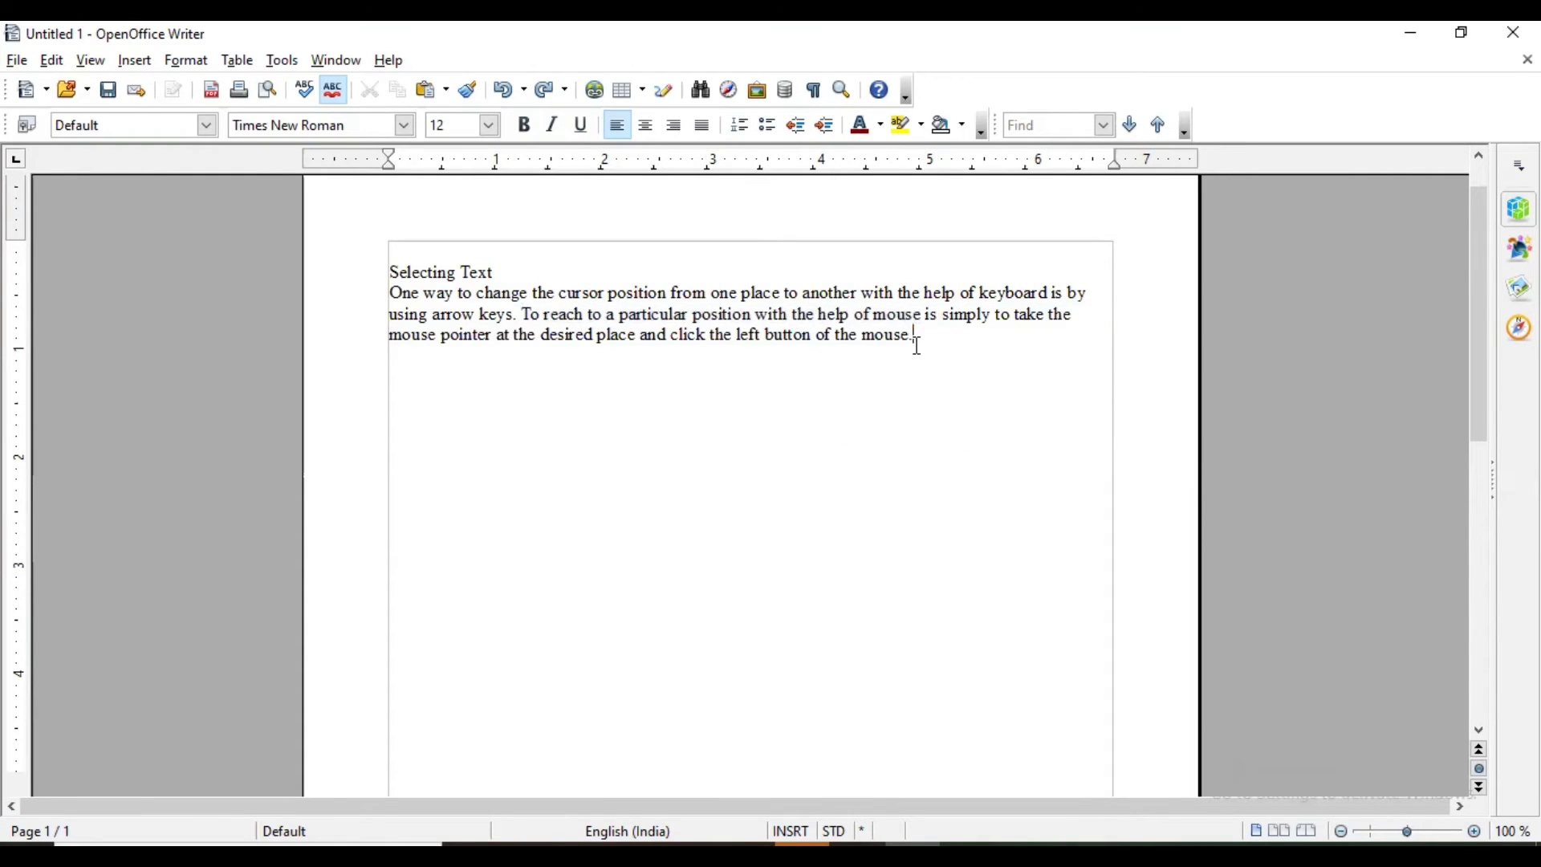
pyautogui.keyDown('shift'); pyautogui.click(917, 339); pyautogui.keyUp('shift')
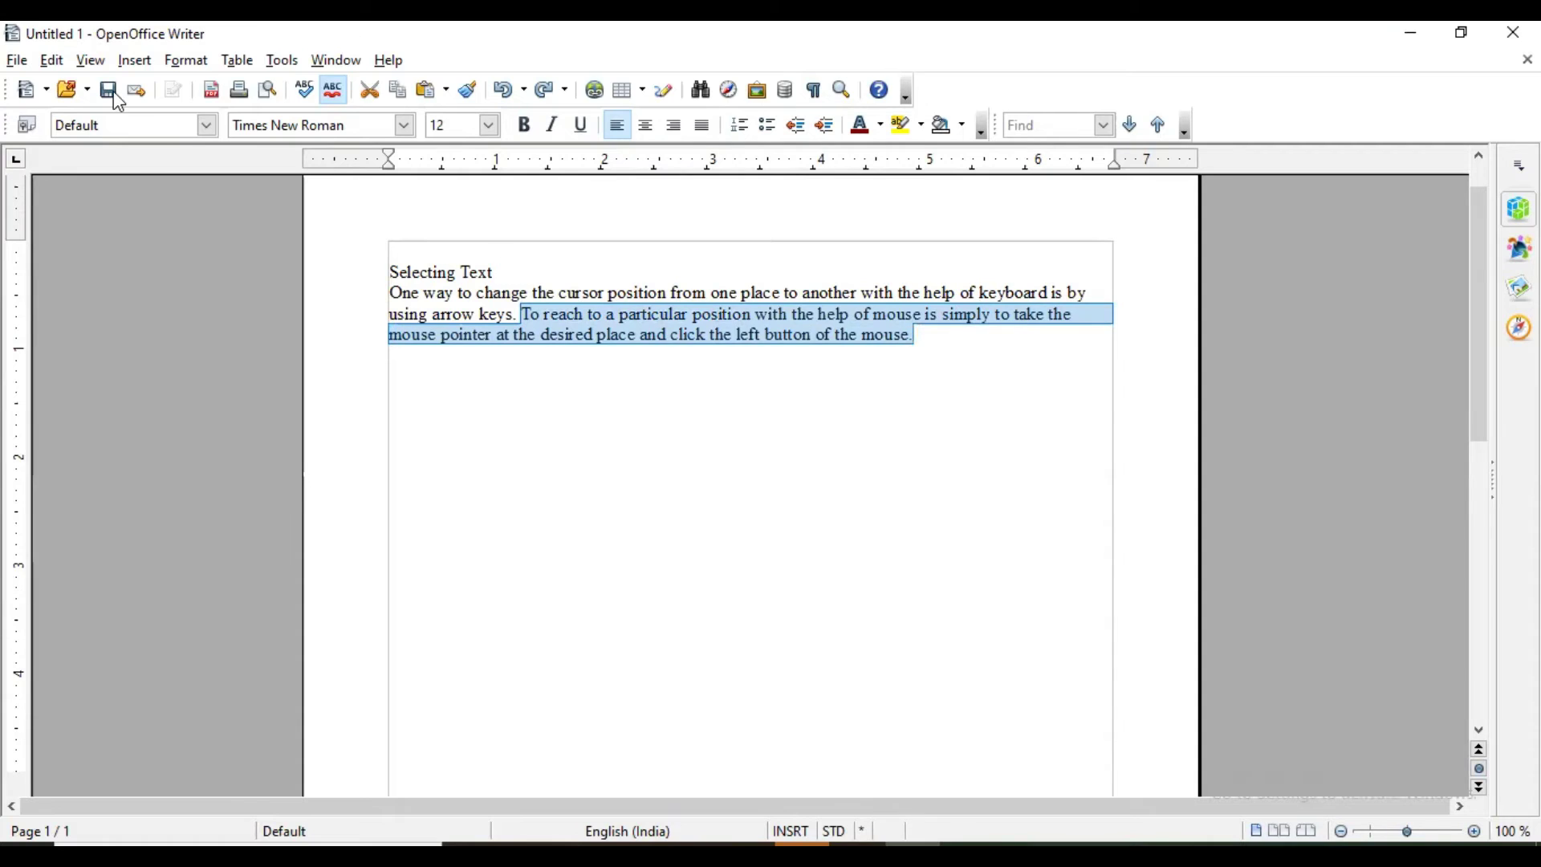
pyautogui.click(54, 62)
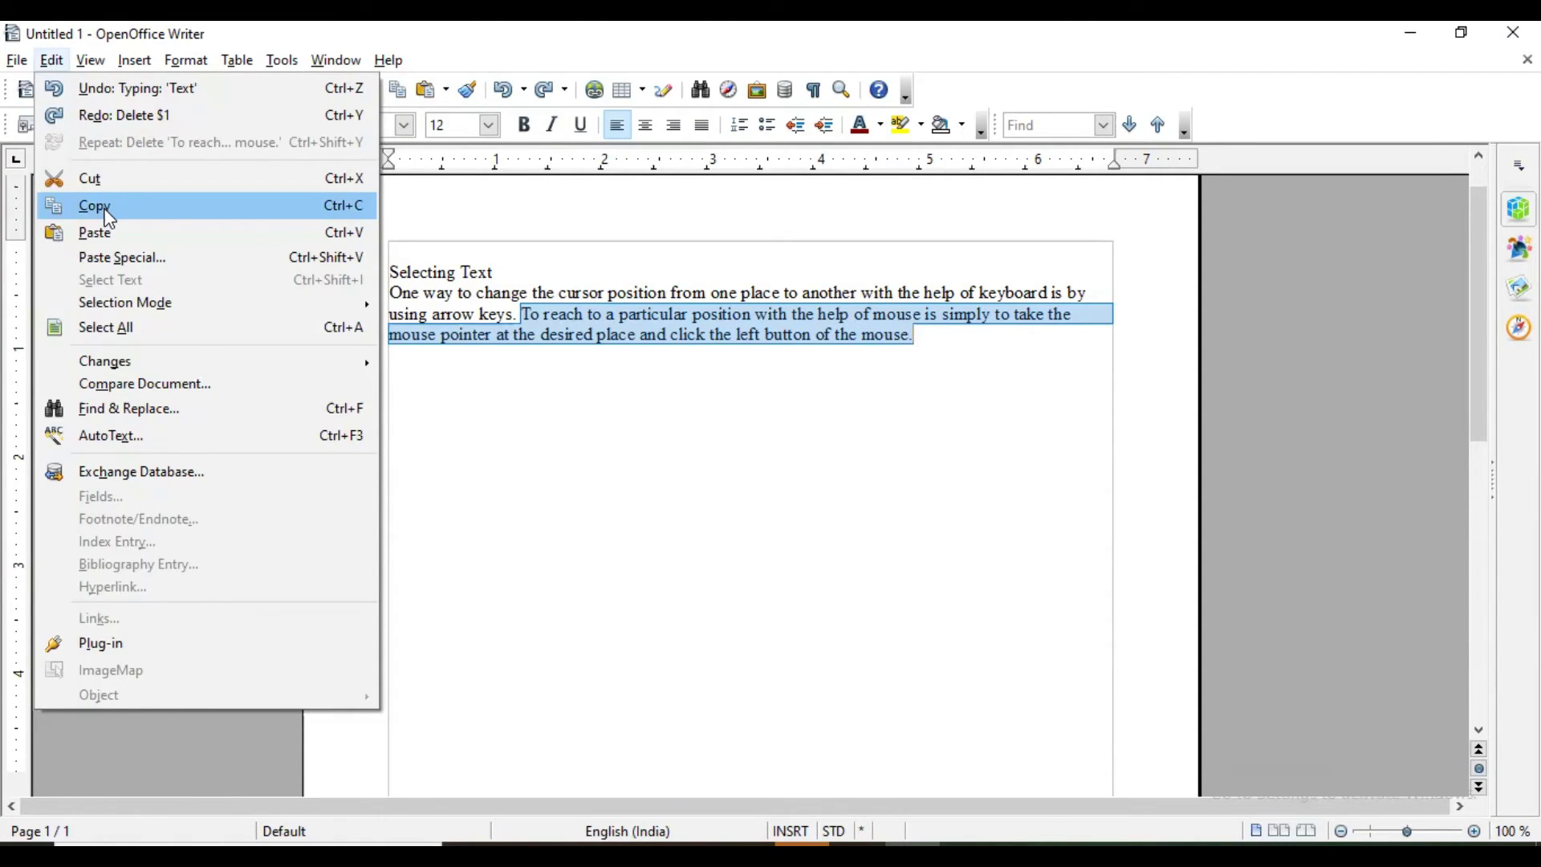
pyautogui.click(109, 212)
# - Add blank lines after the paragraph and paste the copied sentence below them
pyautogui.click(426, 454)
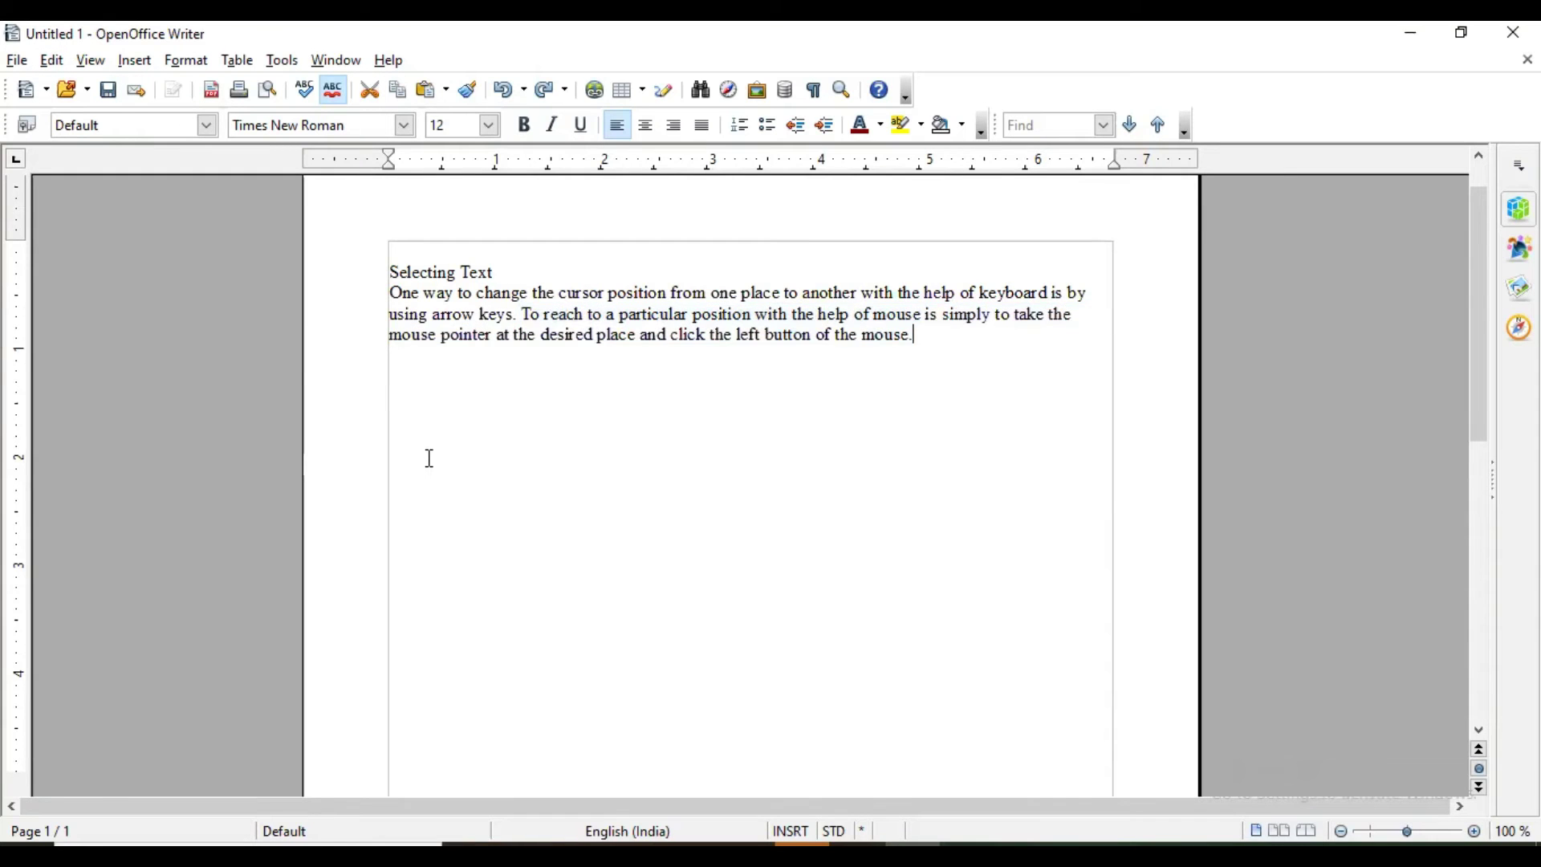
pyautogui.press('Return')
pyautogui.press('Return')
pyautogui.click(52, 60)
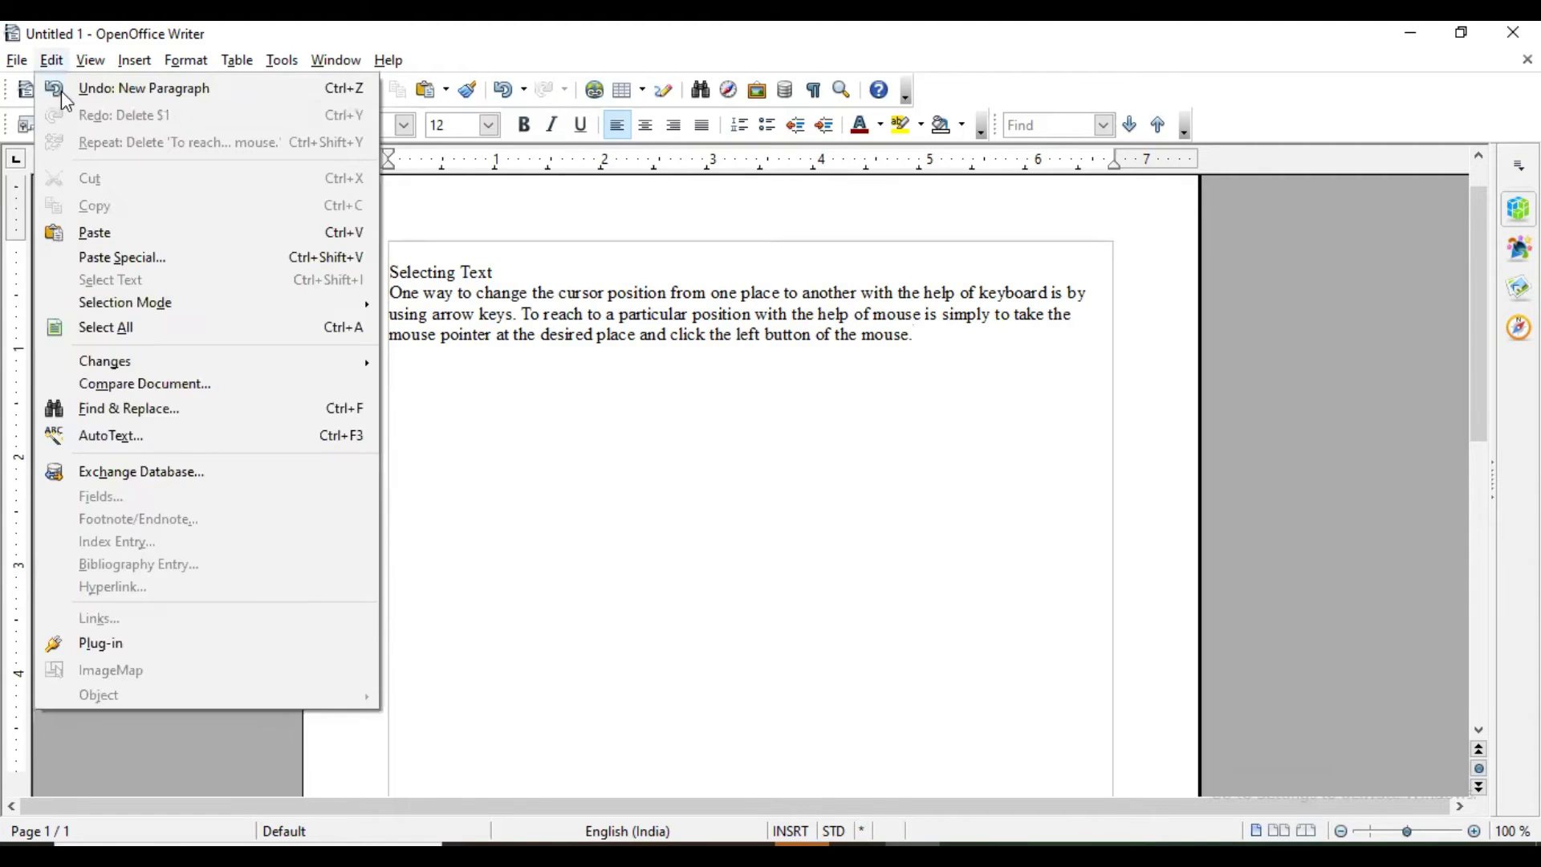
pyautogui.click(106, 229)
# - Highlight the pasted sentence and the original "To reach" sentence in turn to compare them
pyautogui.moveTo(762, 501); pyautogui.dragTo(387, 481)
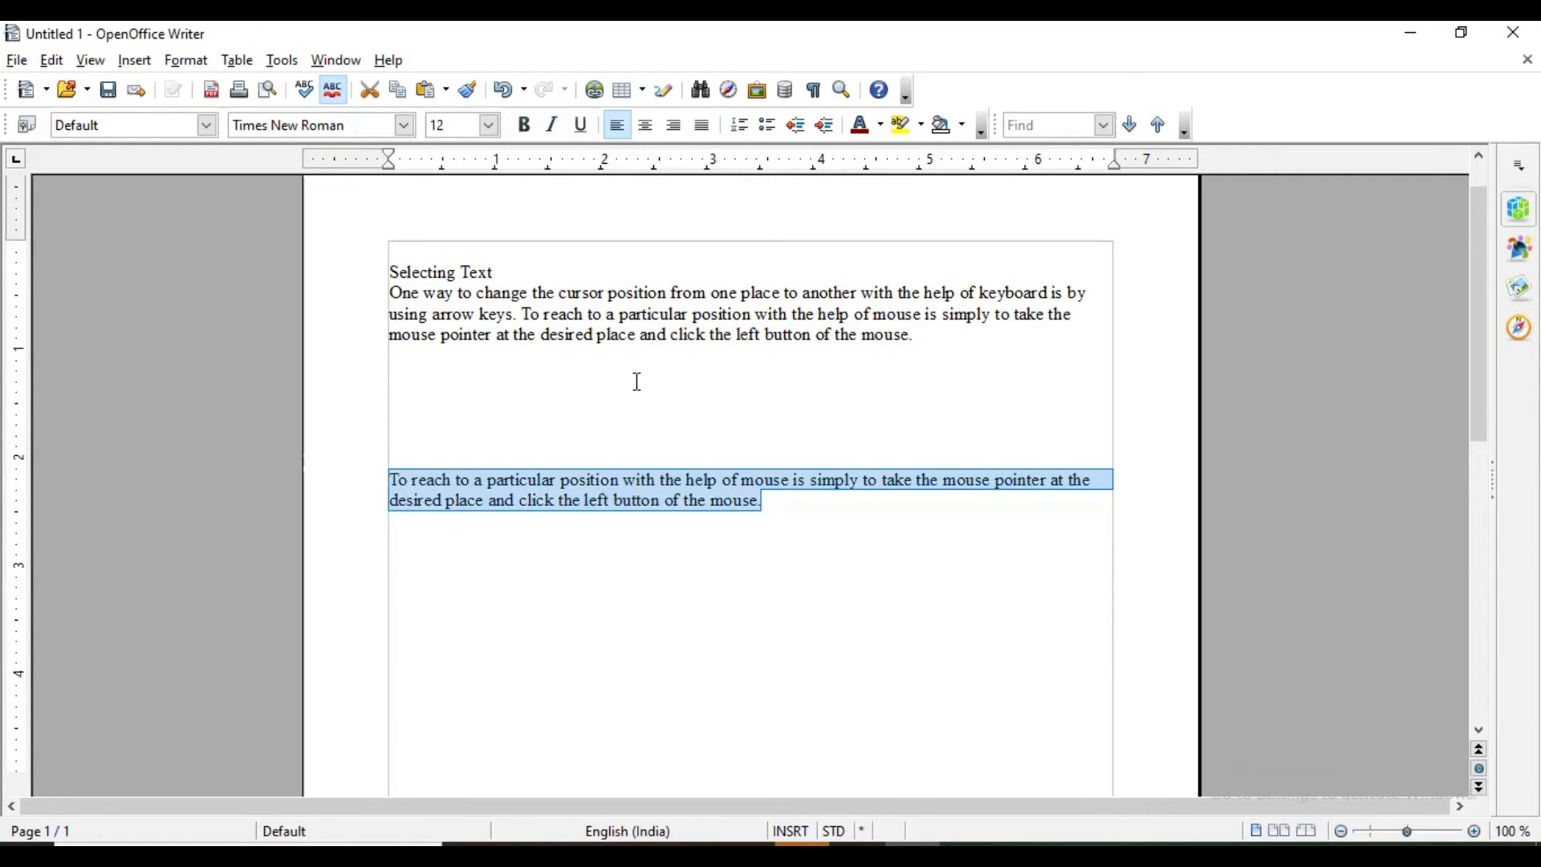
pyautogui.click(523, 315)
pyautogui.keyDown('shift'); pyautogui.click(913, 341); pyautogui.keyUp('shift')
pyautogui.click(919, 340)
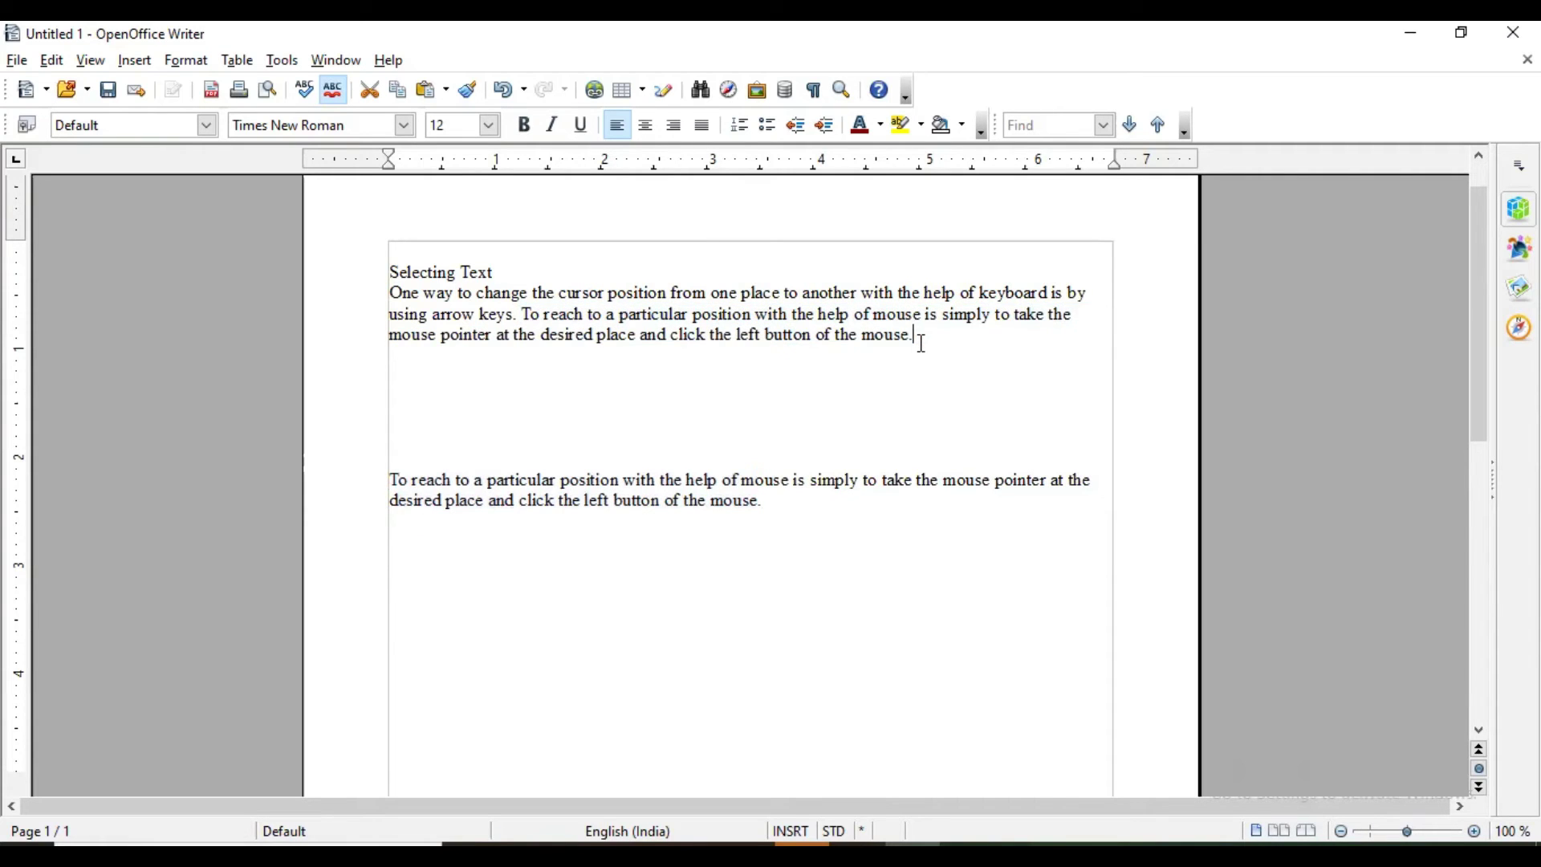
pyautogui.moveTo(395, 482); pyautogui.dragTo(775, 502)
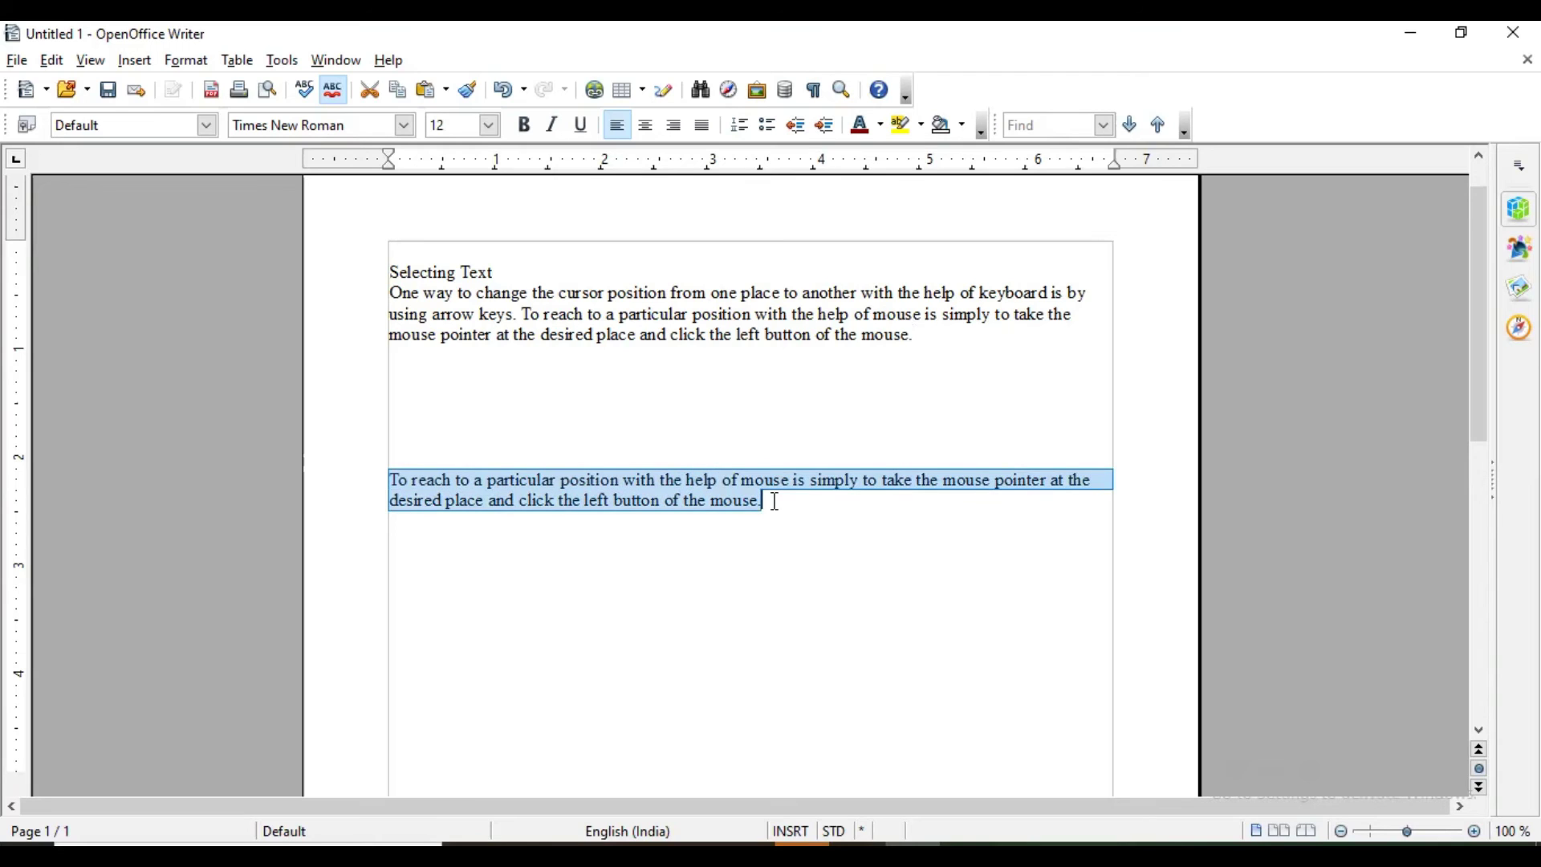
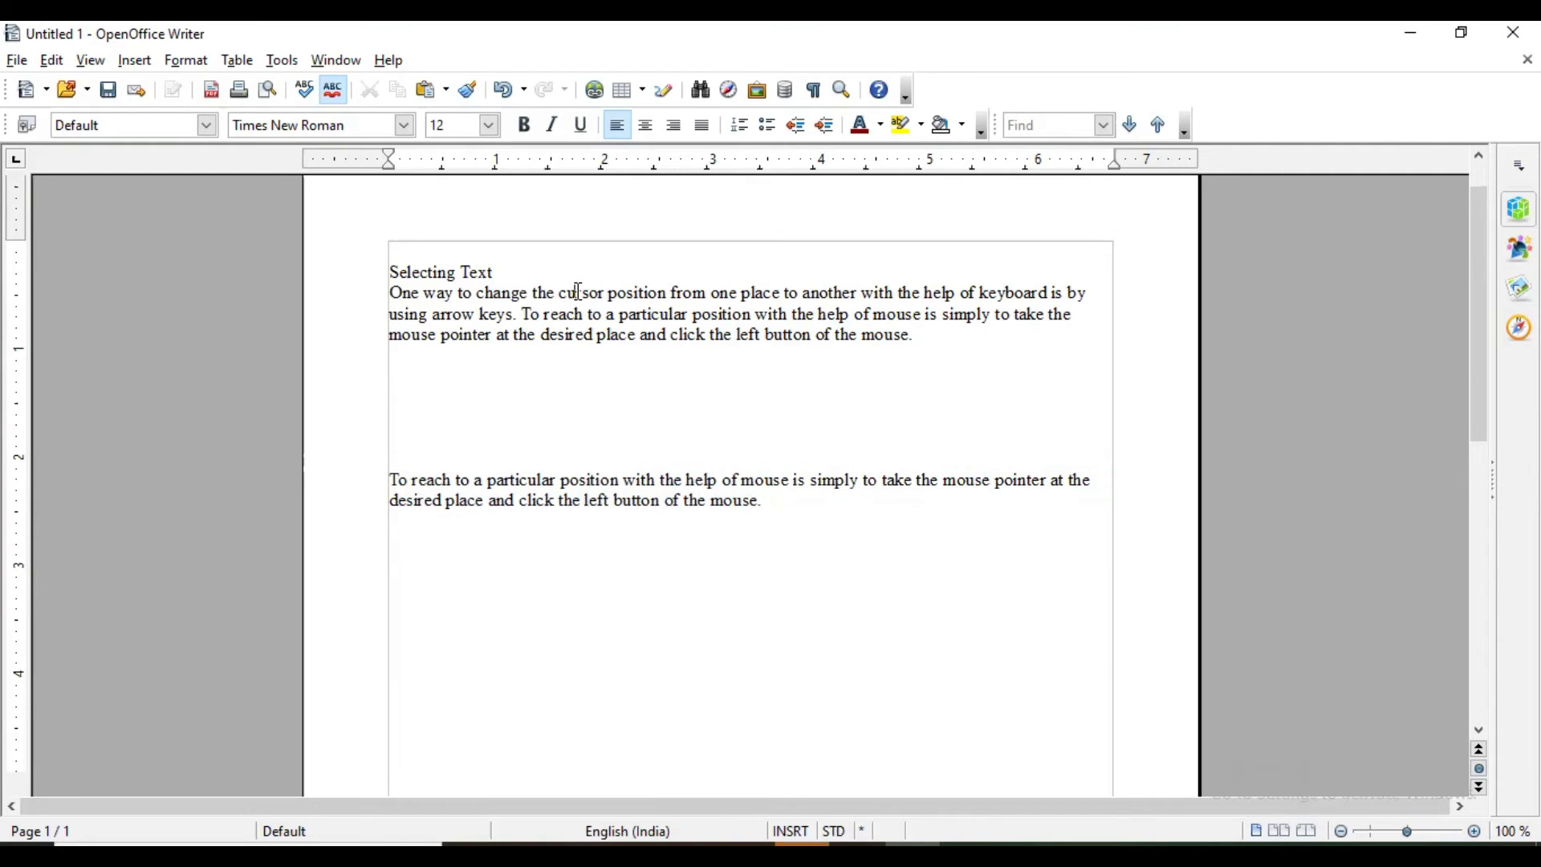
# - Change the paragraph's first "mouse" to "Mouse" by hand and revert it to lowercase
pyautogui.click(577, 293)
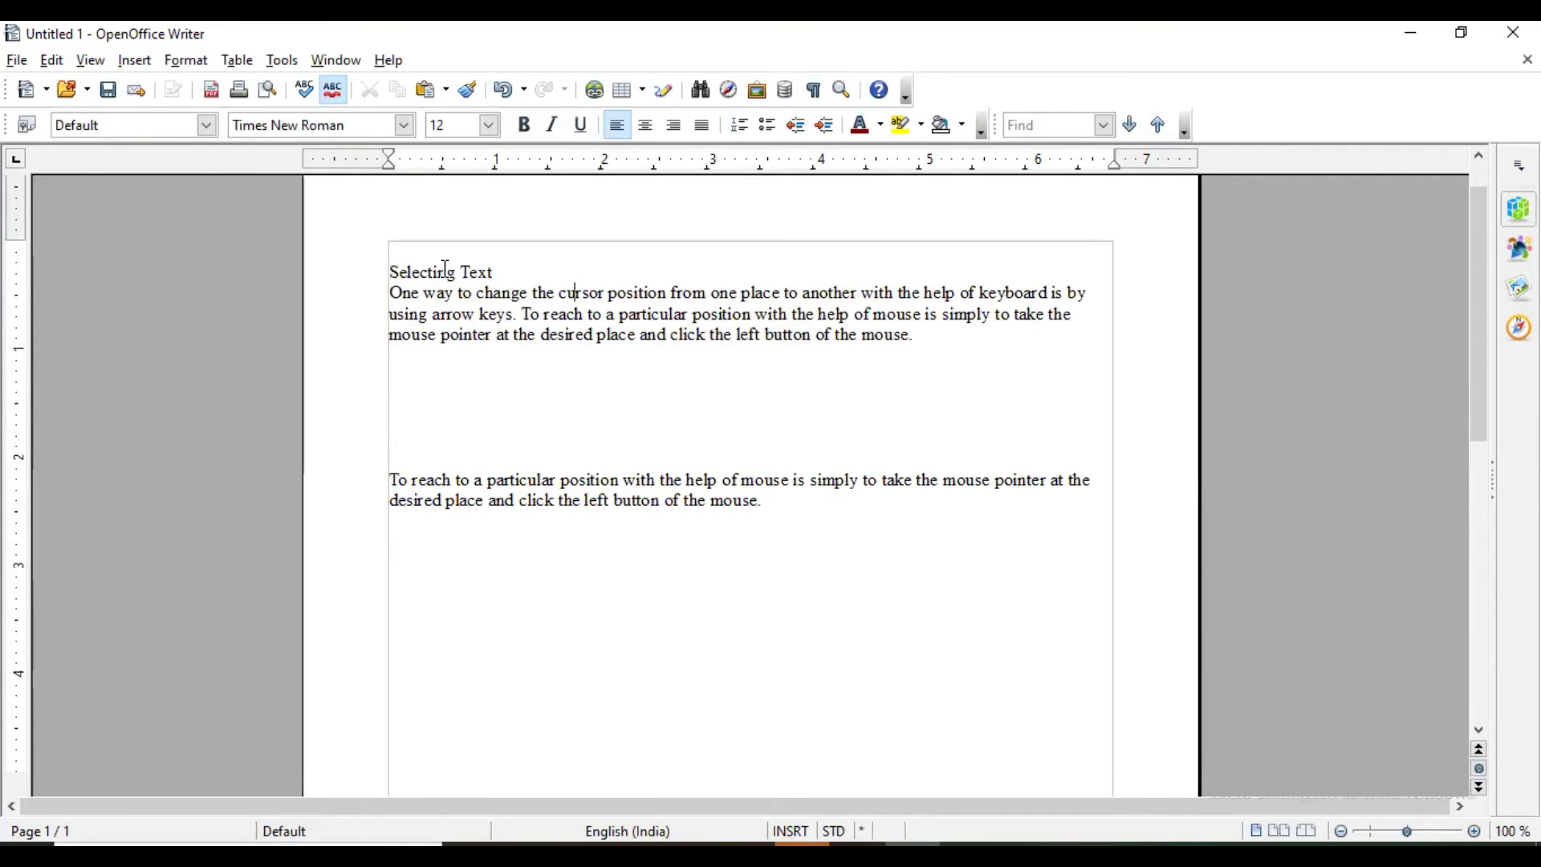
pyautogui.click(387, 275)
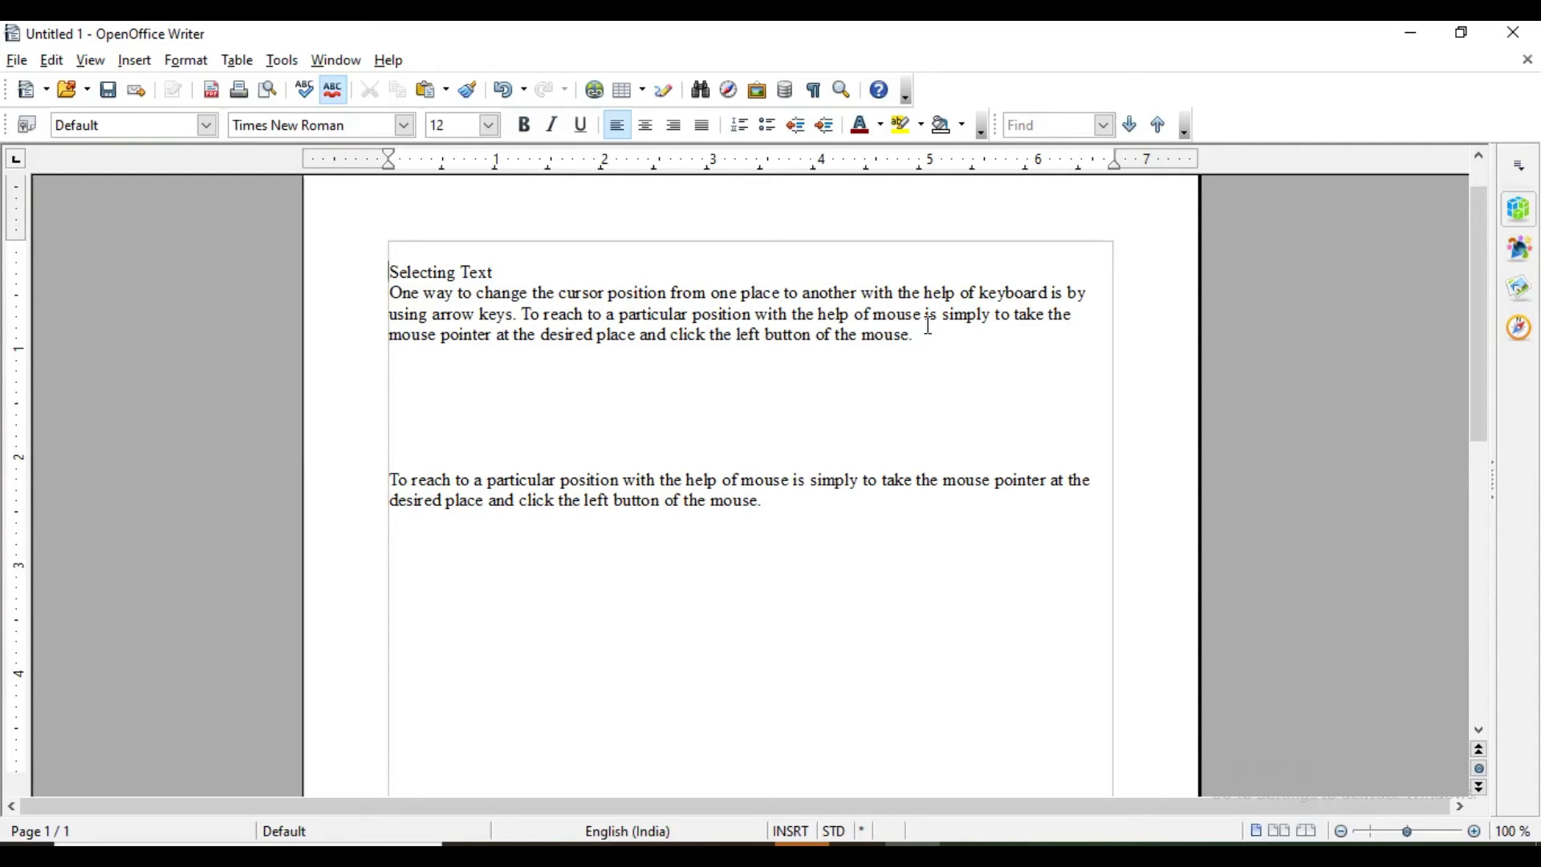
pyautogui.click(877, 316)
pyautogui.press('Delete')
pyautogui.write('M')
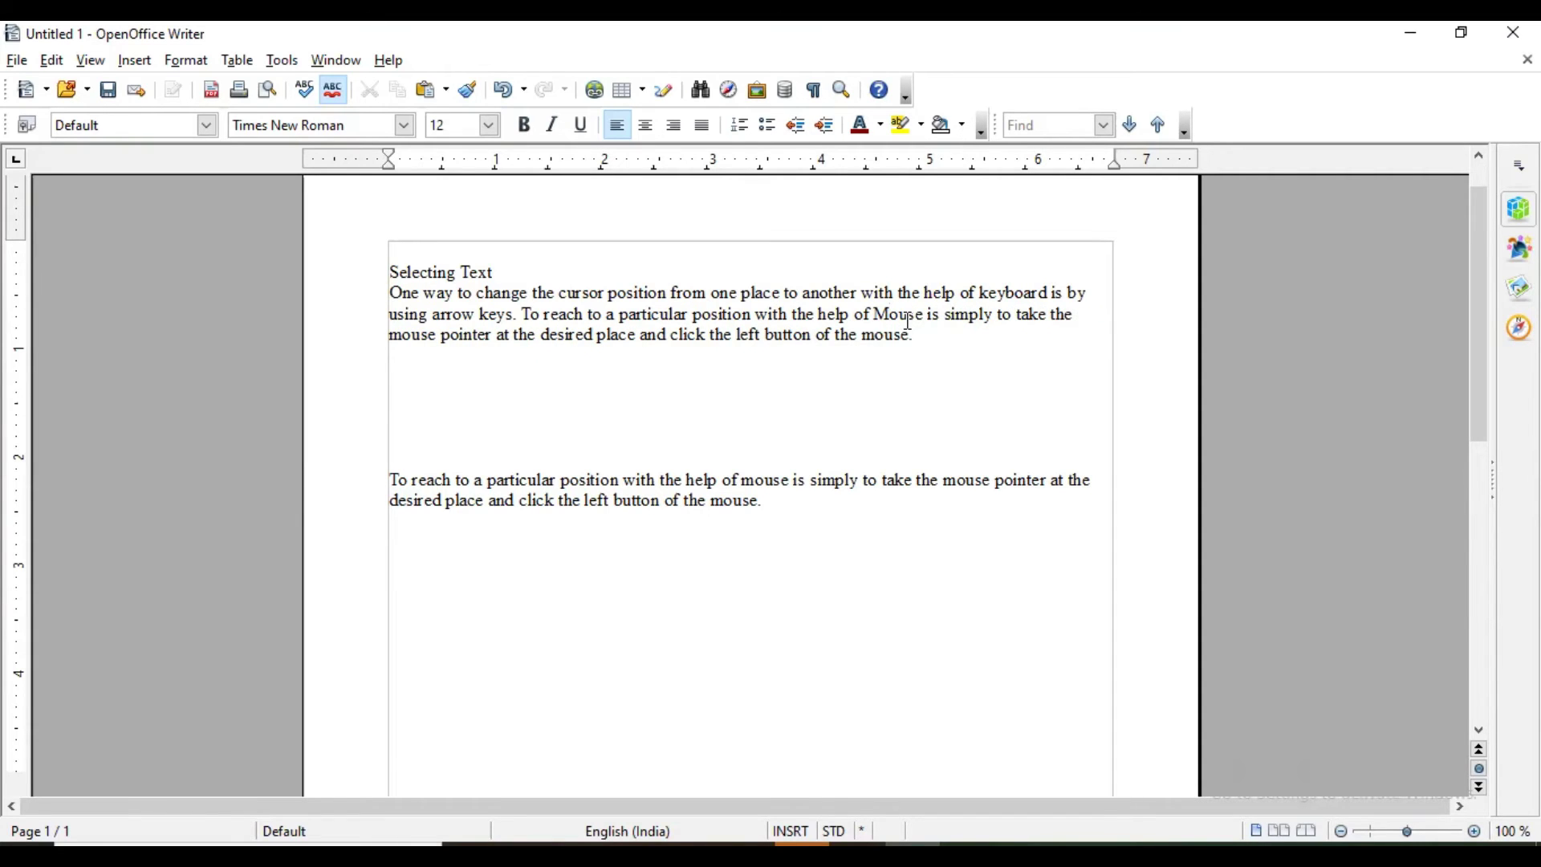
pyautogui.hotkey('ctrl', 'z')
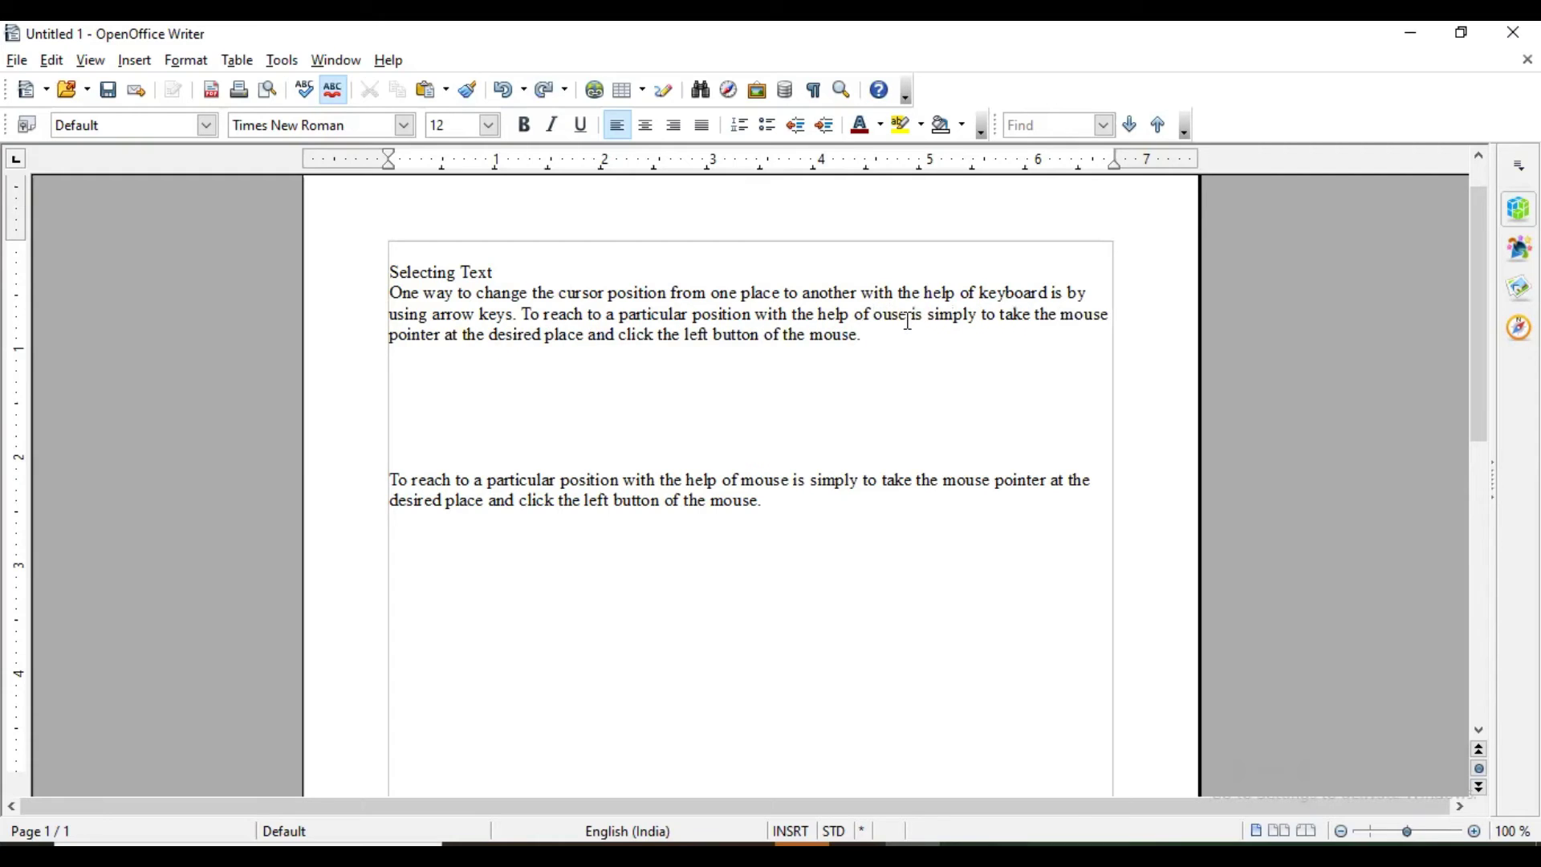
pyautogui.hotkey('ctrl', 'z')
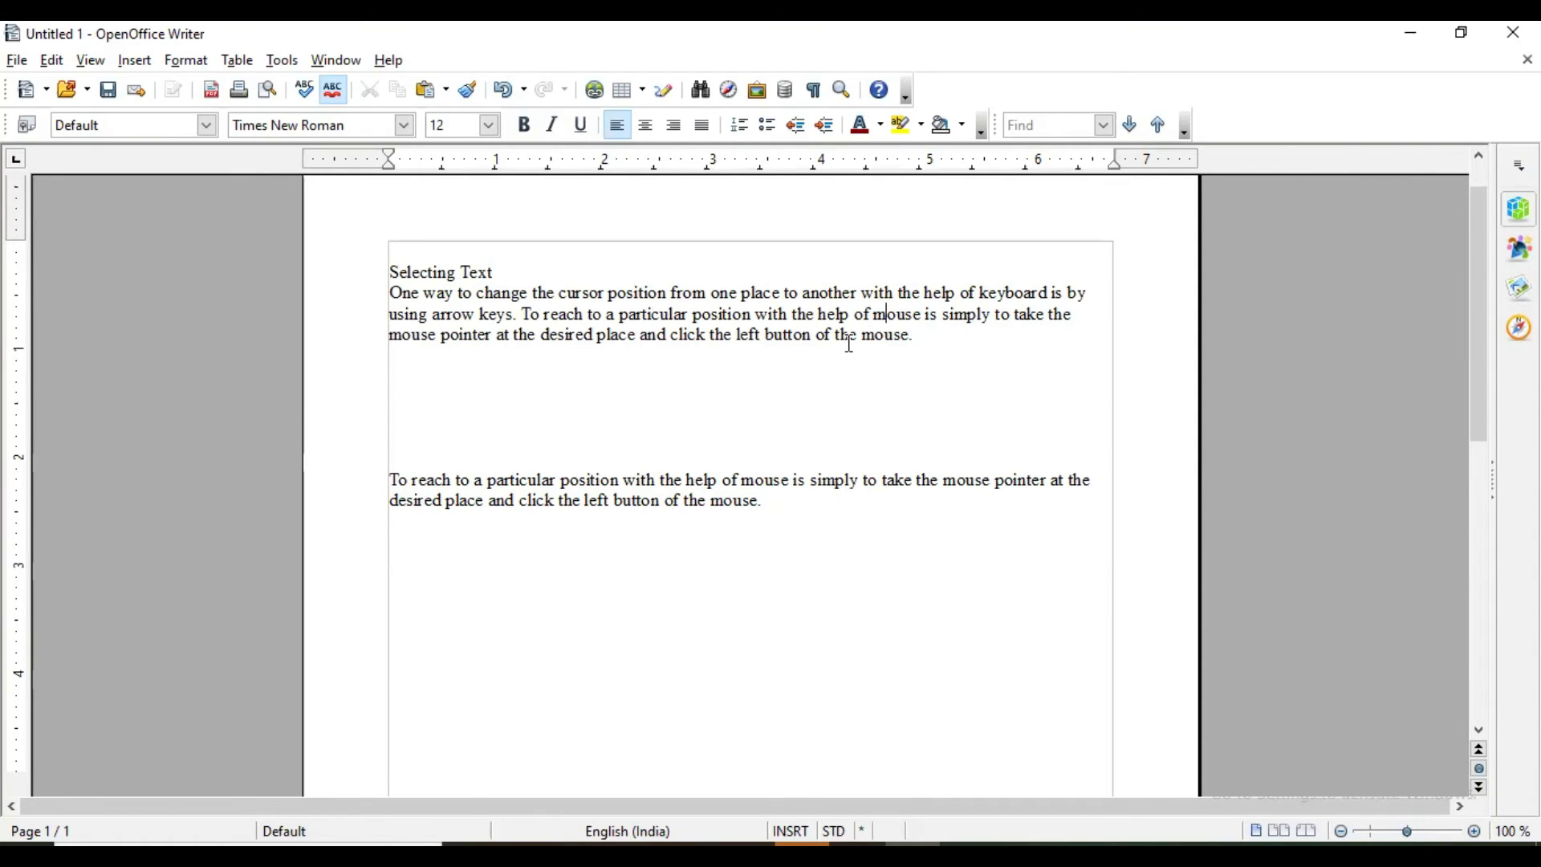
# - Select the paragraph's first "mouse" and open Find & Replace with it as the search term
pyautogui.moveTo(875, 336); pyautogui.dragTo(897, 317)
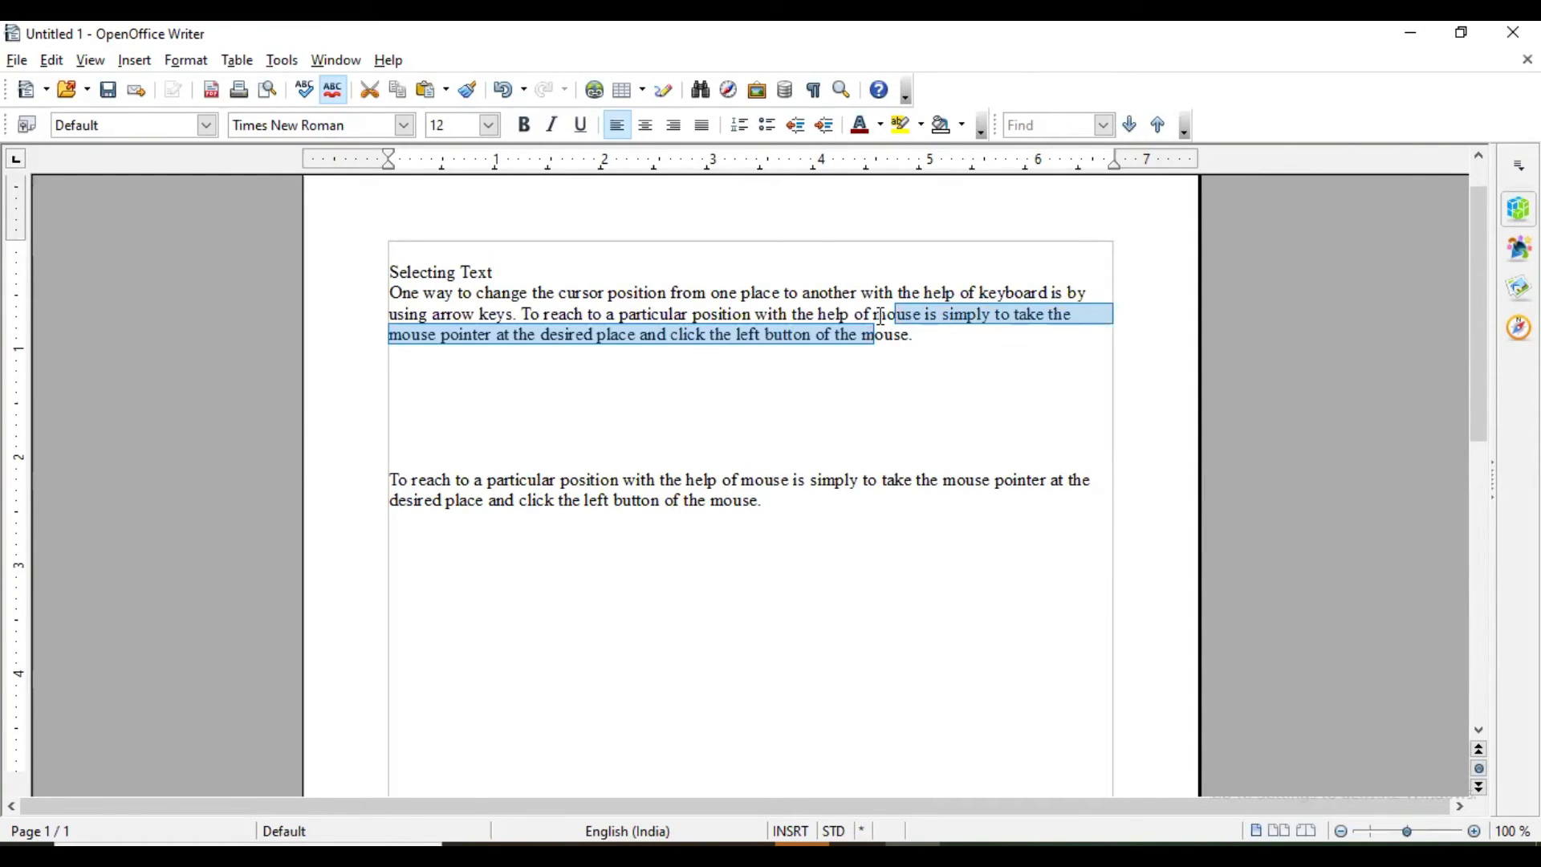
pyautogui.click(897, 317)
pyautogui.doubleClick(897, 316)
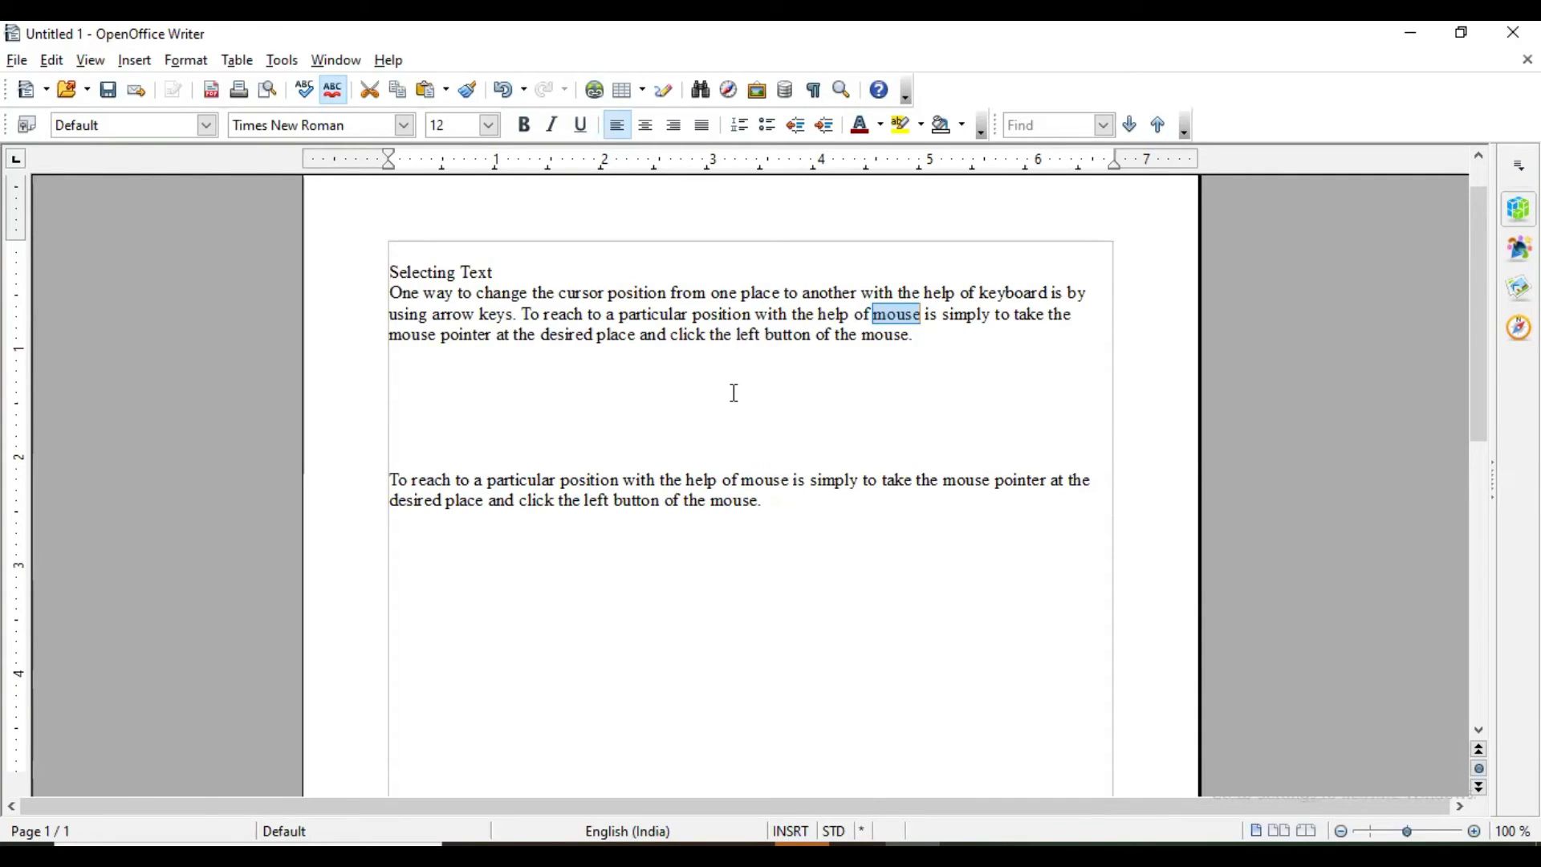
pyautogui.click(52, 61)
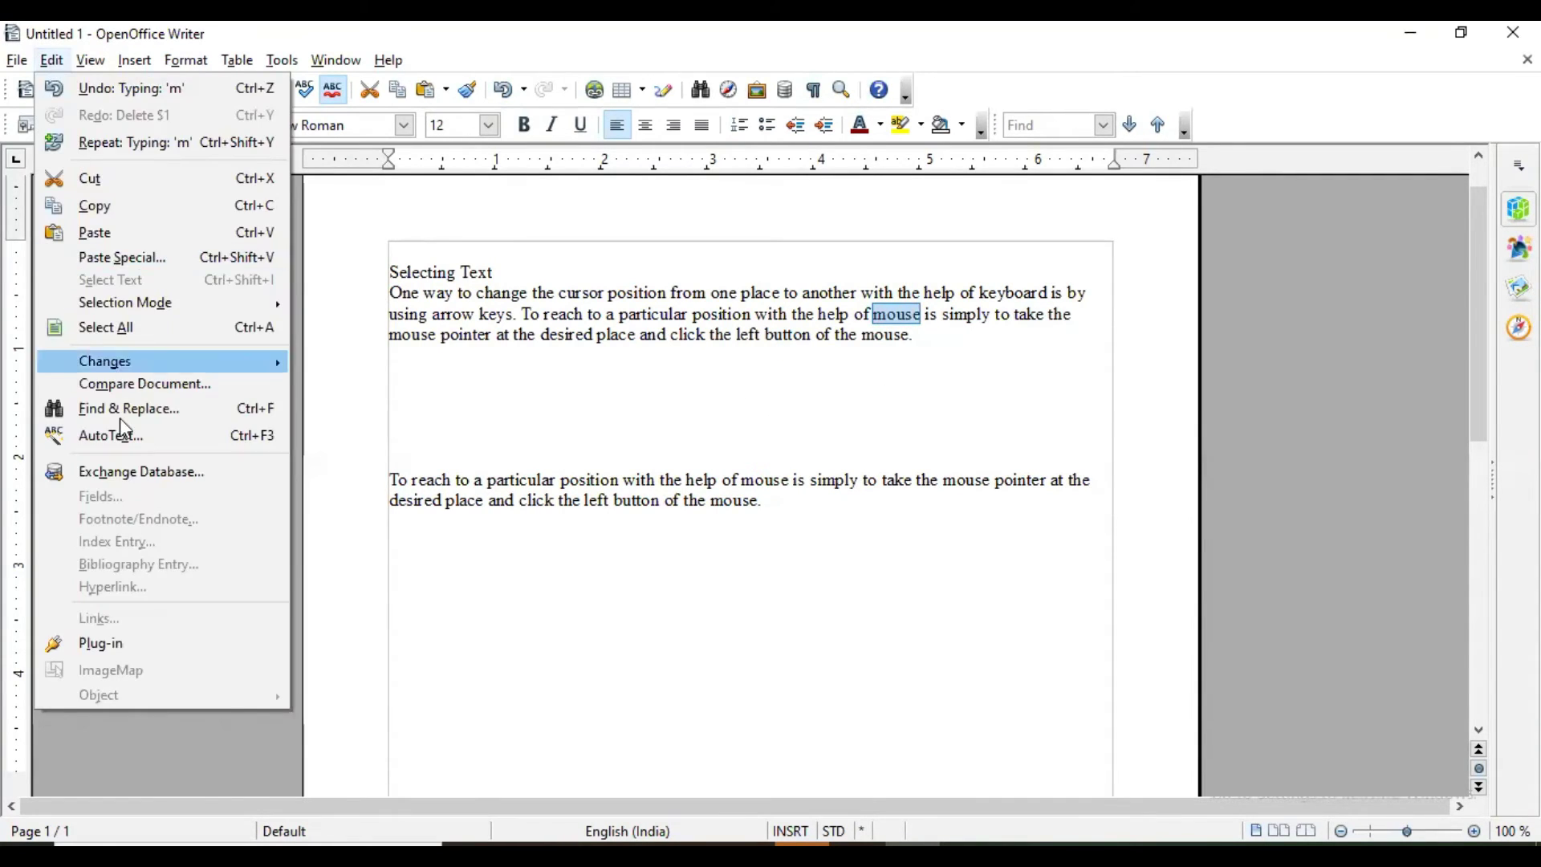
pyautogui.click(276, 421)
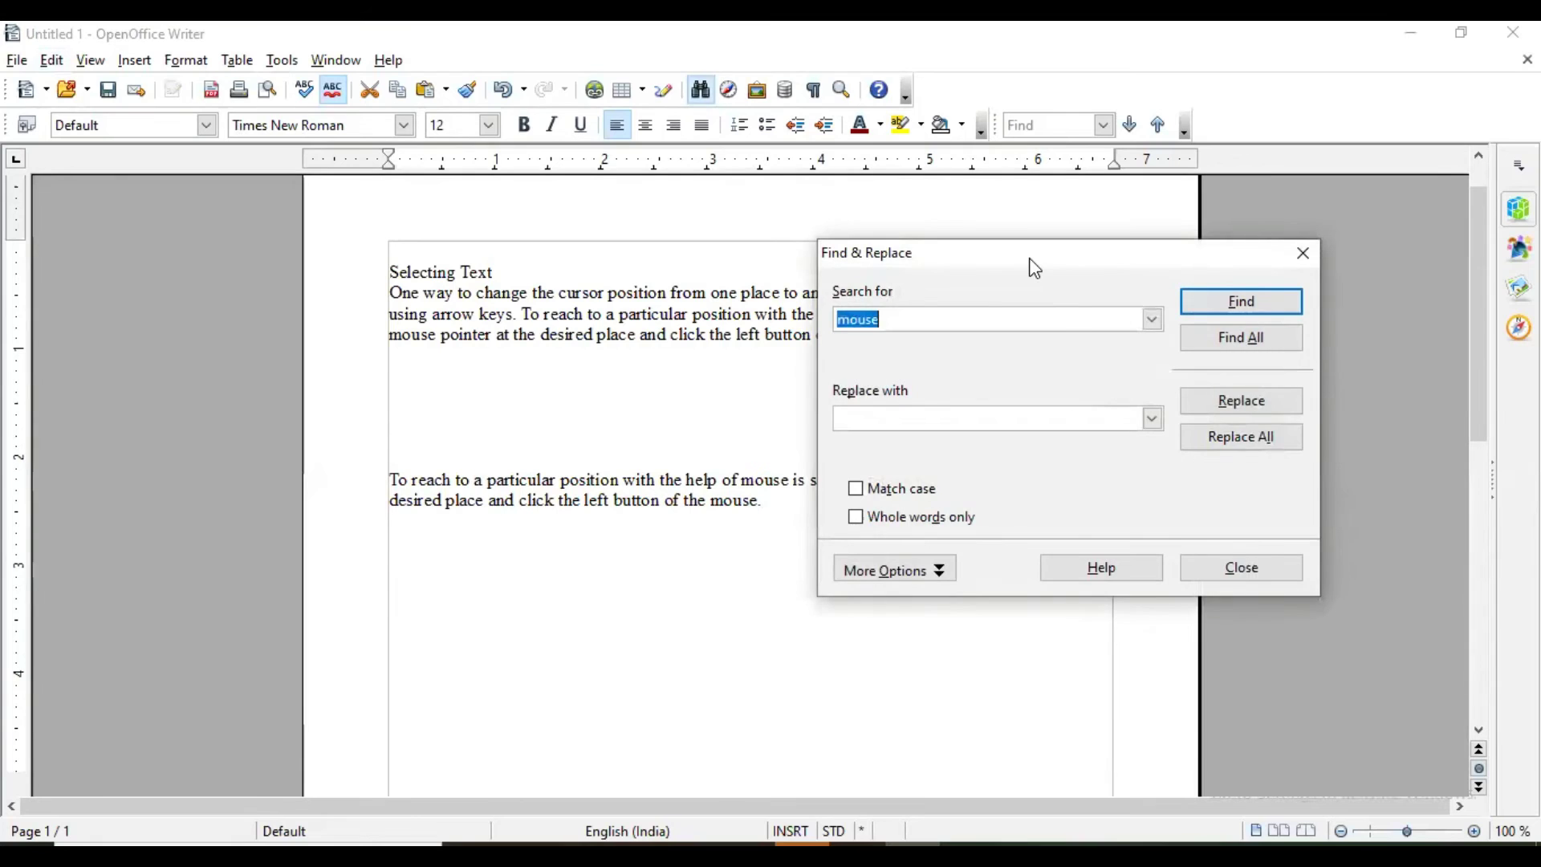
pyautogui.moveTo(1035, 268); pyautogui.dragTo(1071, 408)
# - Search for "mouse" from the start of the paragraph, stepping through its occurrences one by one
pyautogui.click(396, 296)
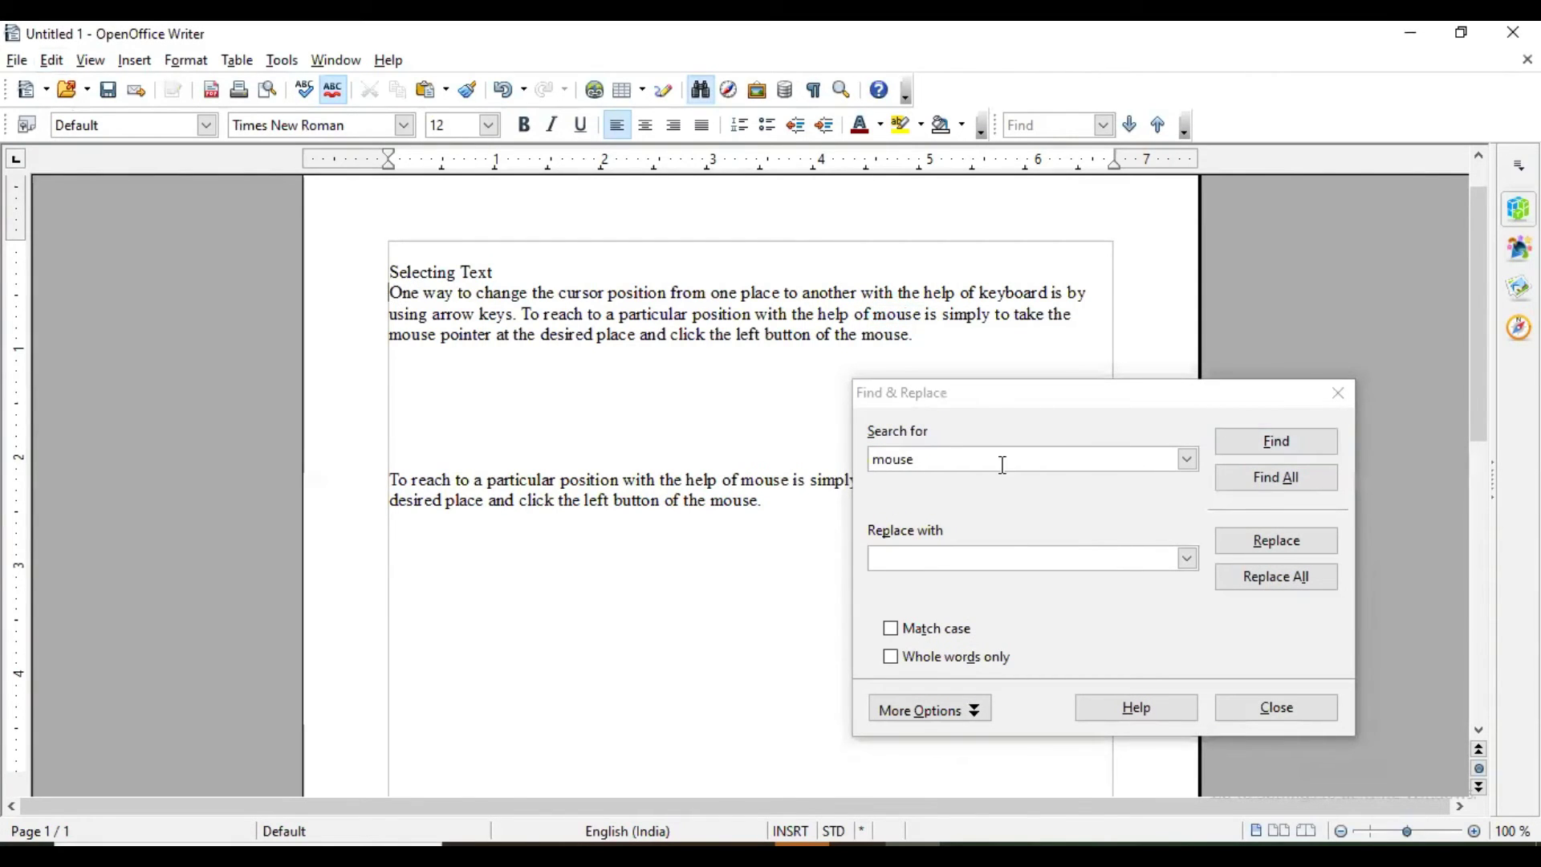
pyautogui.click(1252, 443)
pyautogui.click(1250, 440)
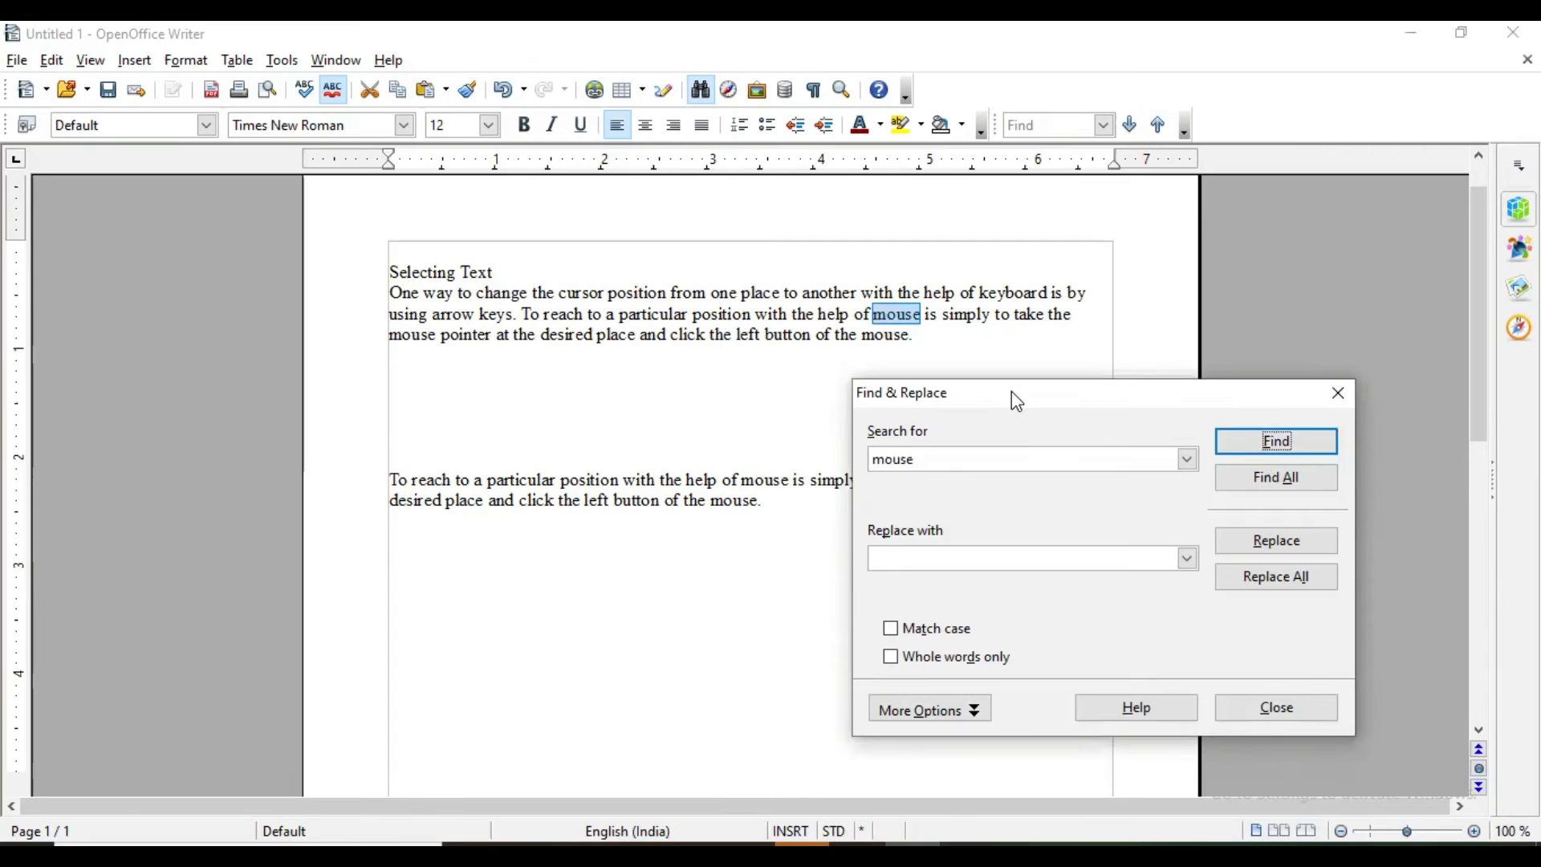
pyautogui.moveTo(1012, 392); pyautogui.dragTo(288, 542)
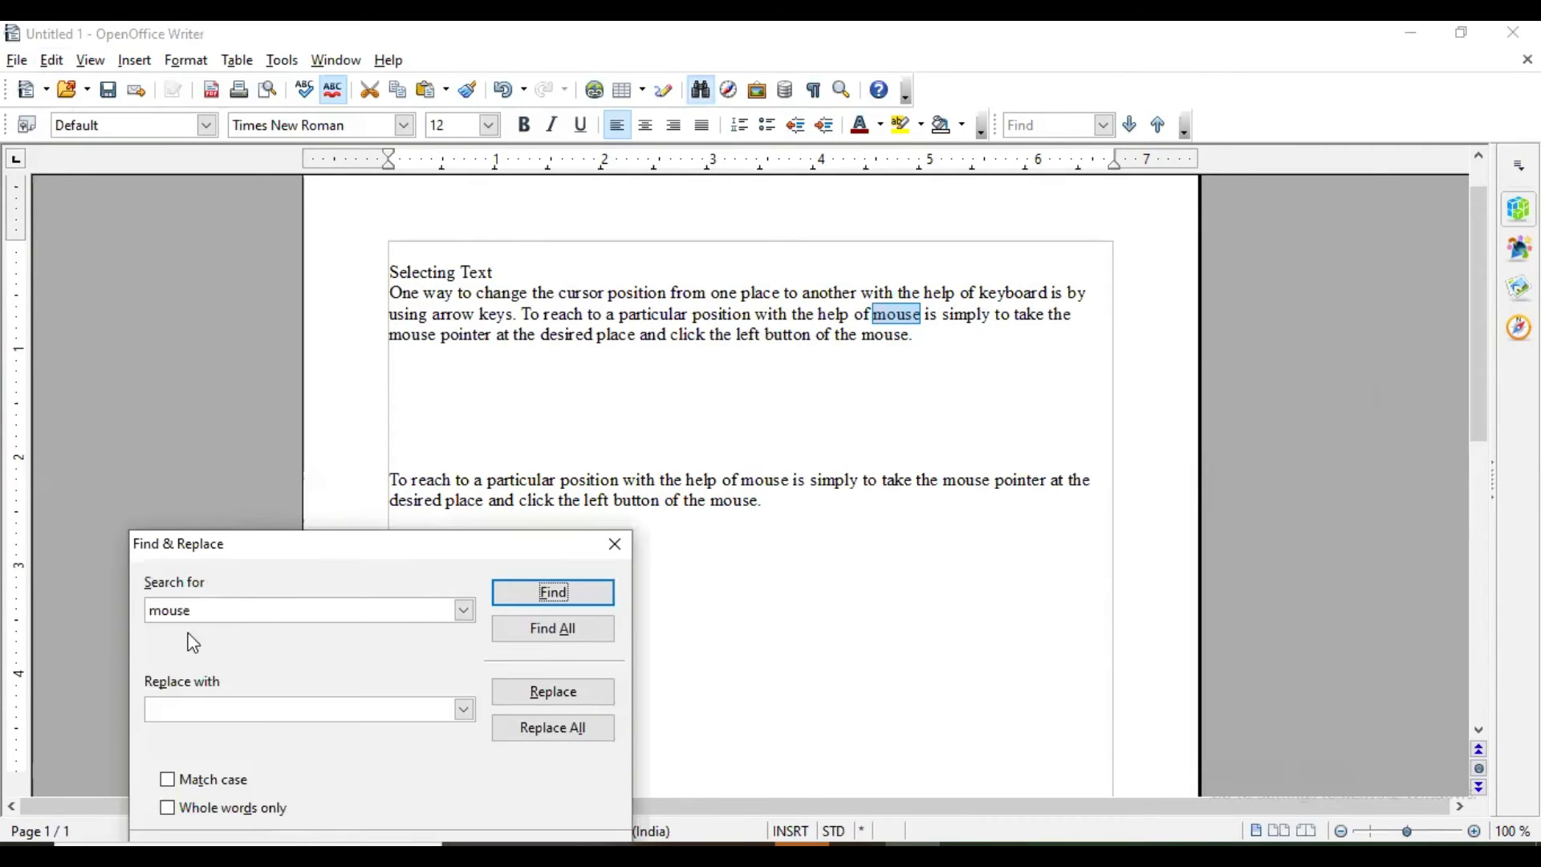
pyautogui.click(562, 594)
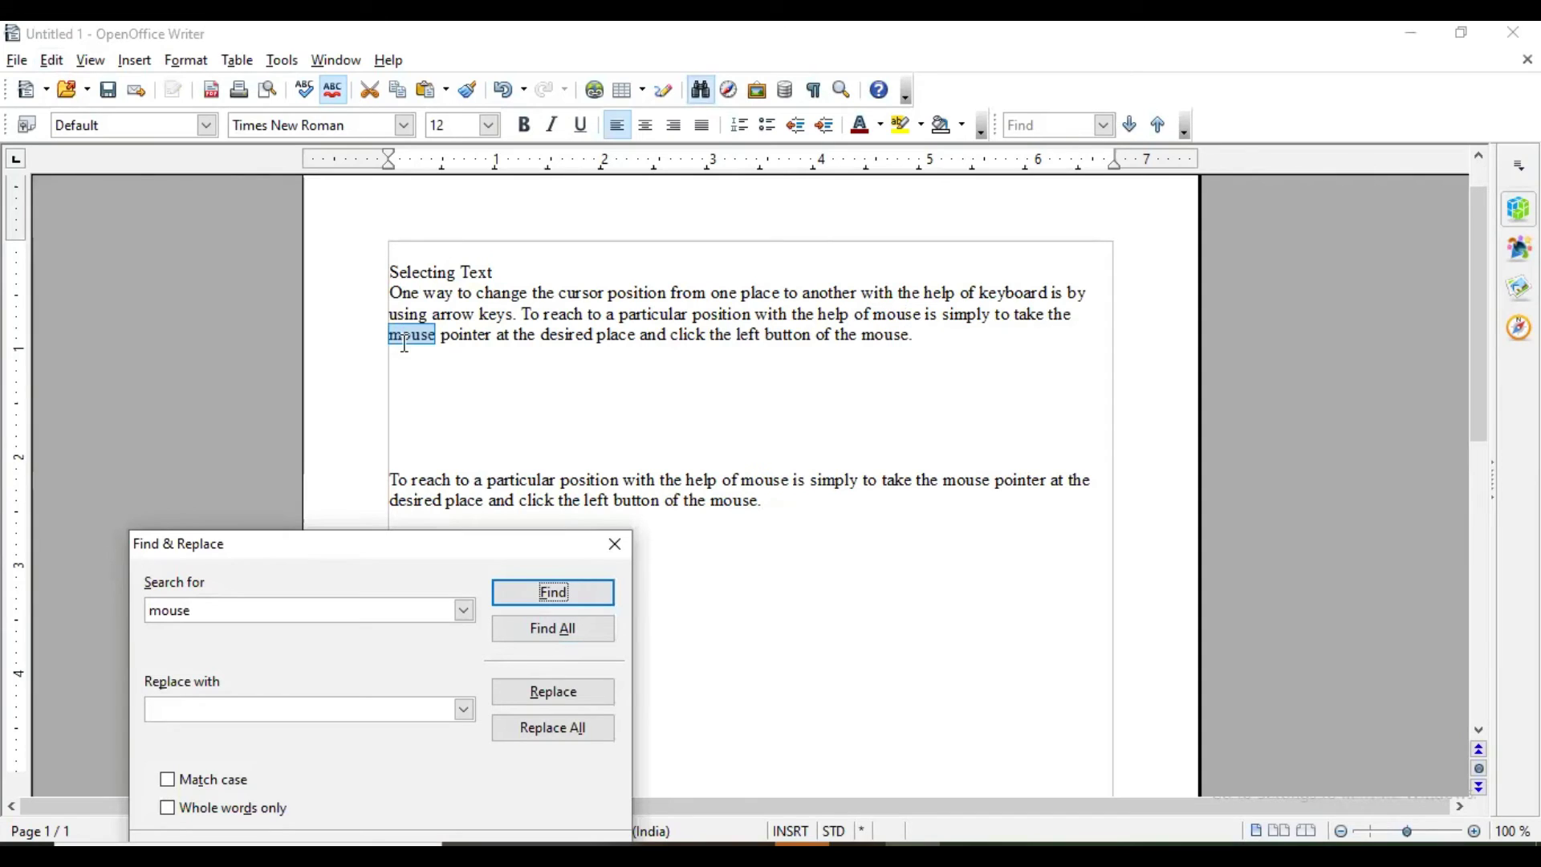
pyautogui.click(537, 596)
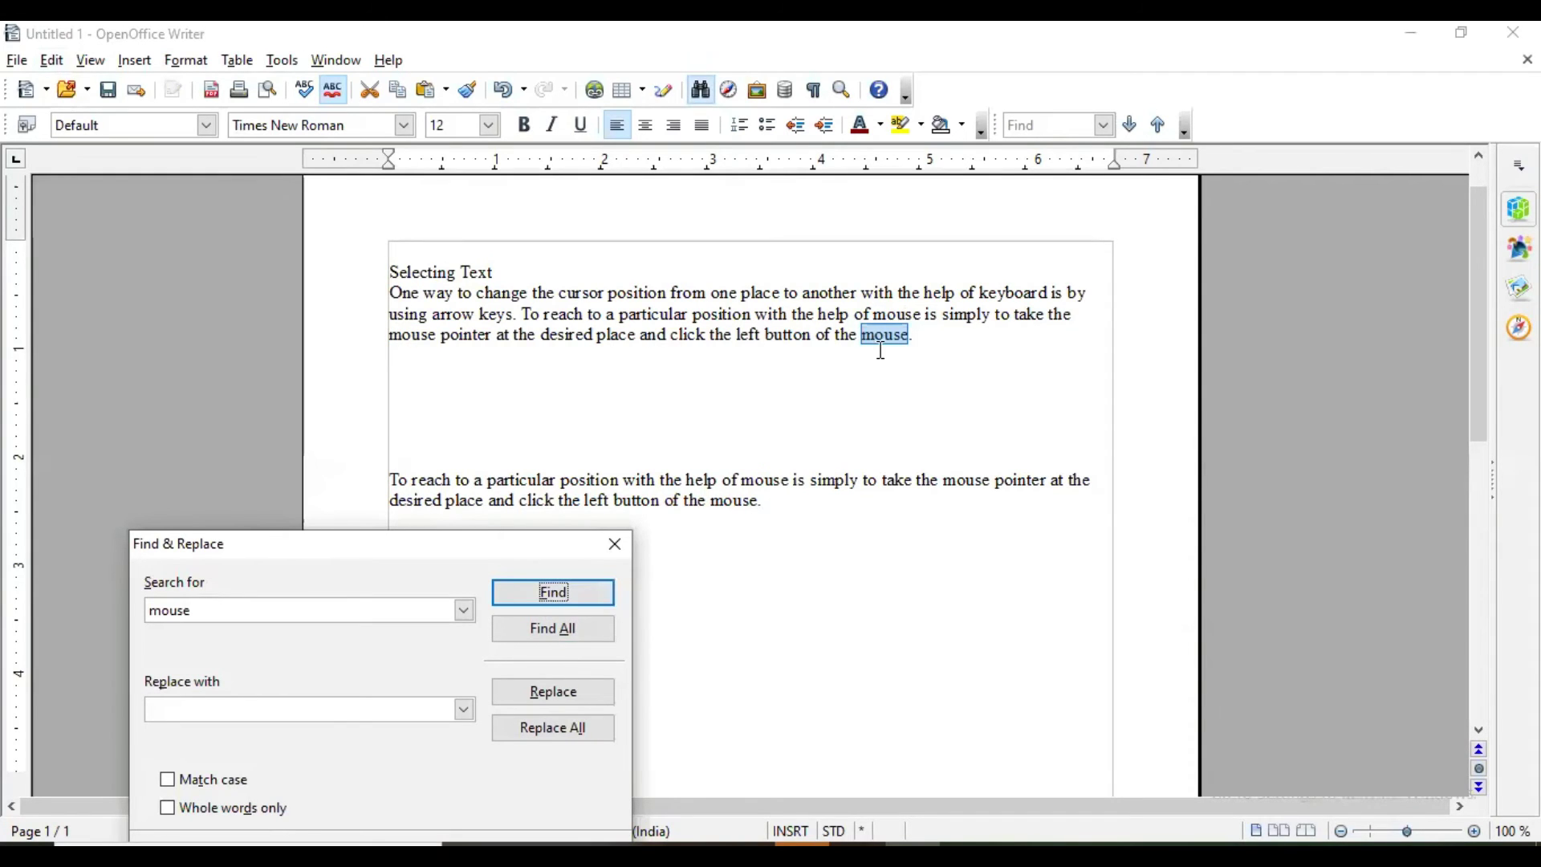
pyautogui.click(556, 592)
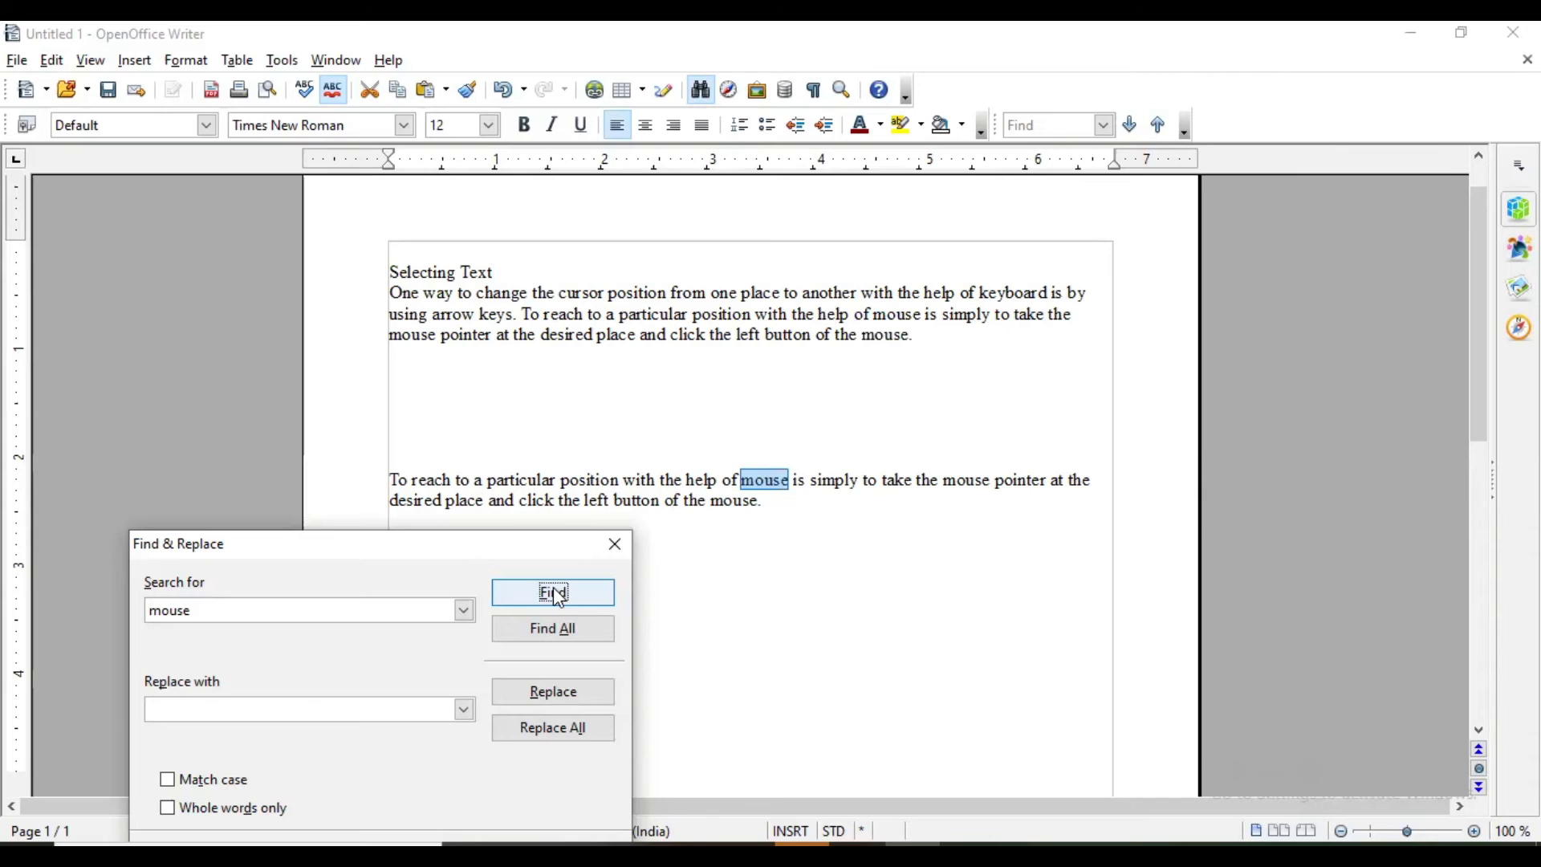
pyautogui.click(555, 594)
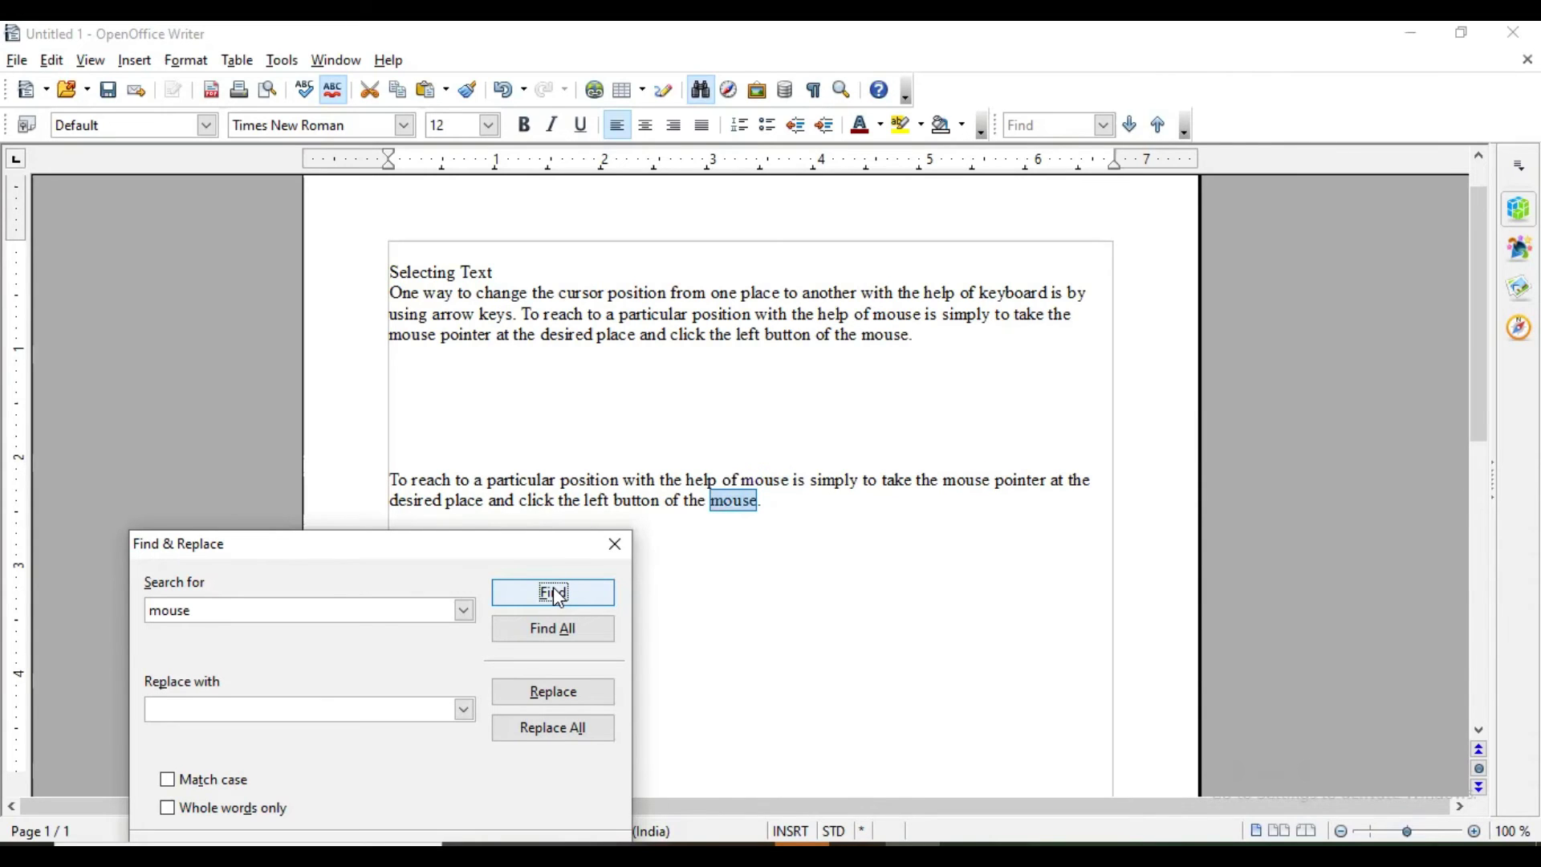
# - Find all occurrences of "mouse" at once, moving the dialog aside to view the matches
pyautogui.moveTo(522, 546); pyautogui.dragTo(669, 593)
pyautogui.click(516, 456)
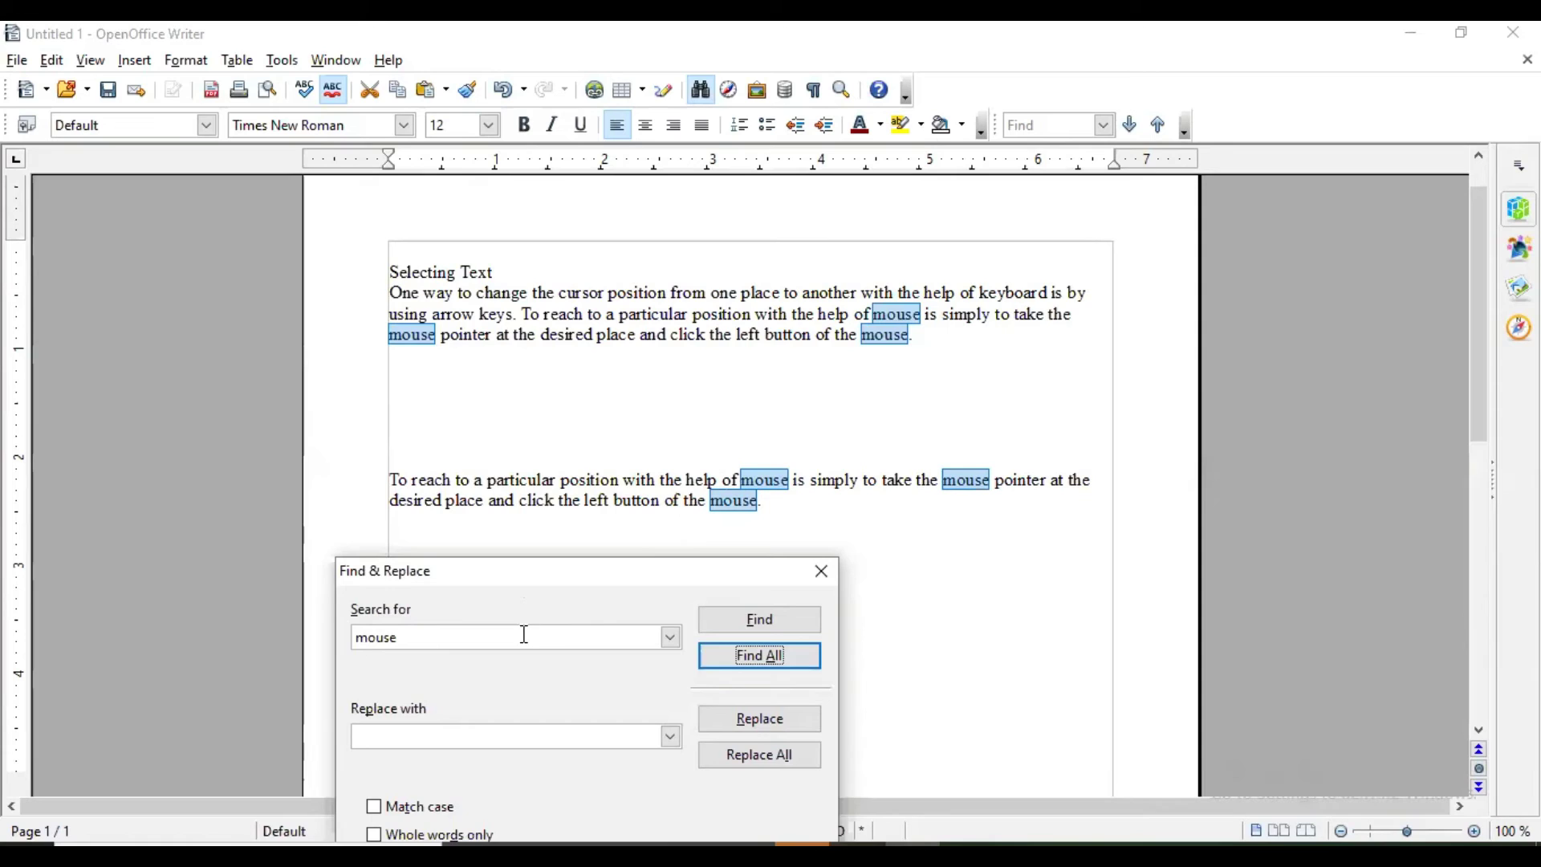
pyautogui.moveTo(652, 570); pyautogui.dragTo(387, 324)
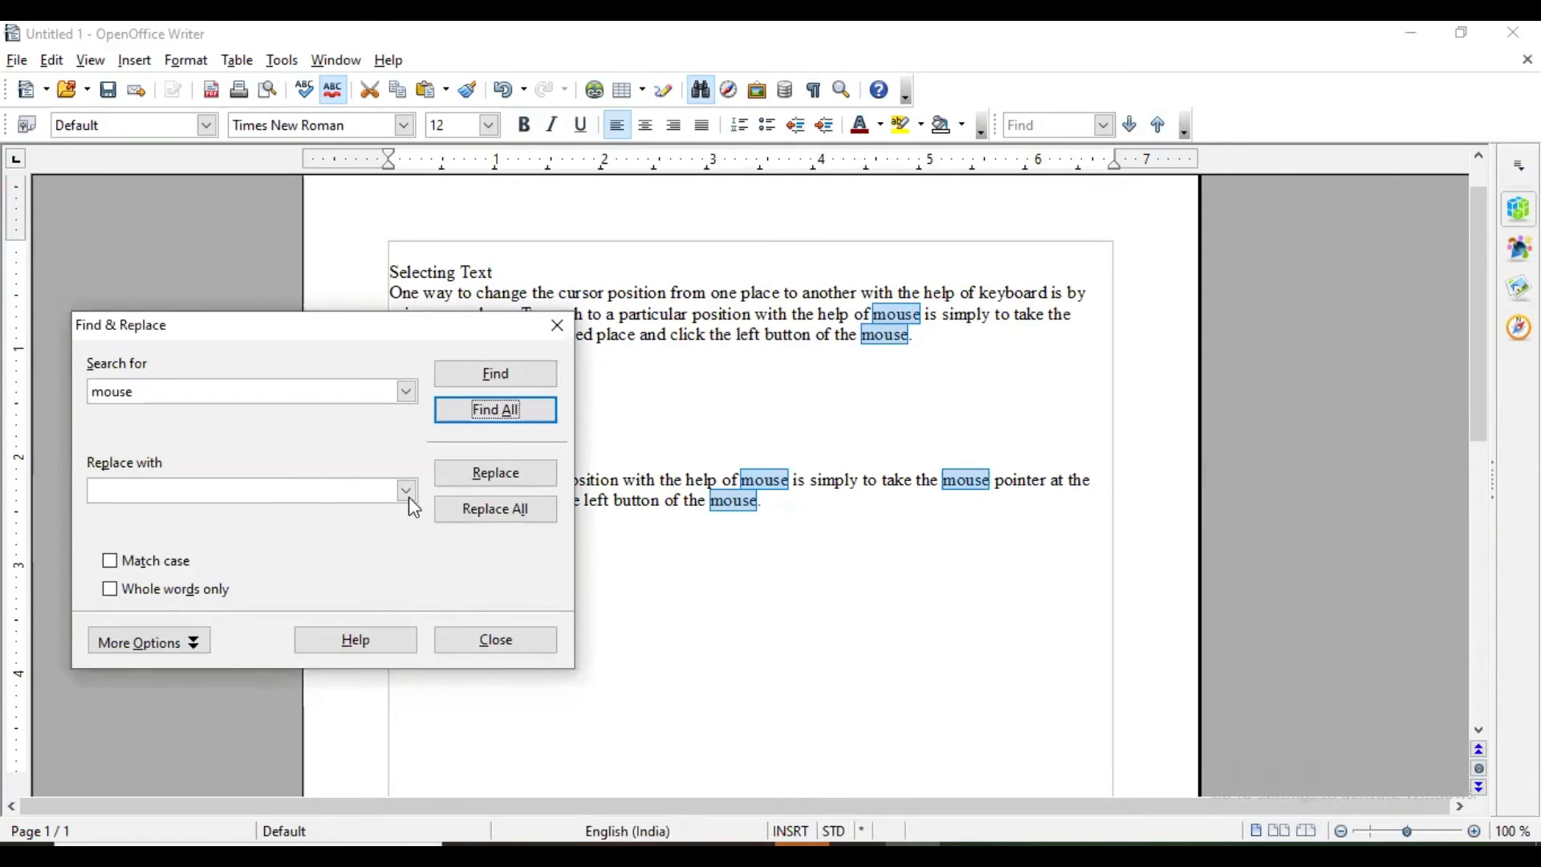
# - Find the "mouse" before "pointer" in the first paragraph and replace it with "Mouse"
pyautogui.click(491, 475)
pyautogui.click(506, 384)
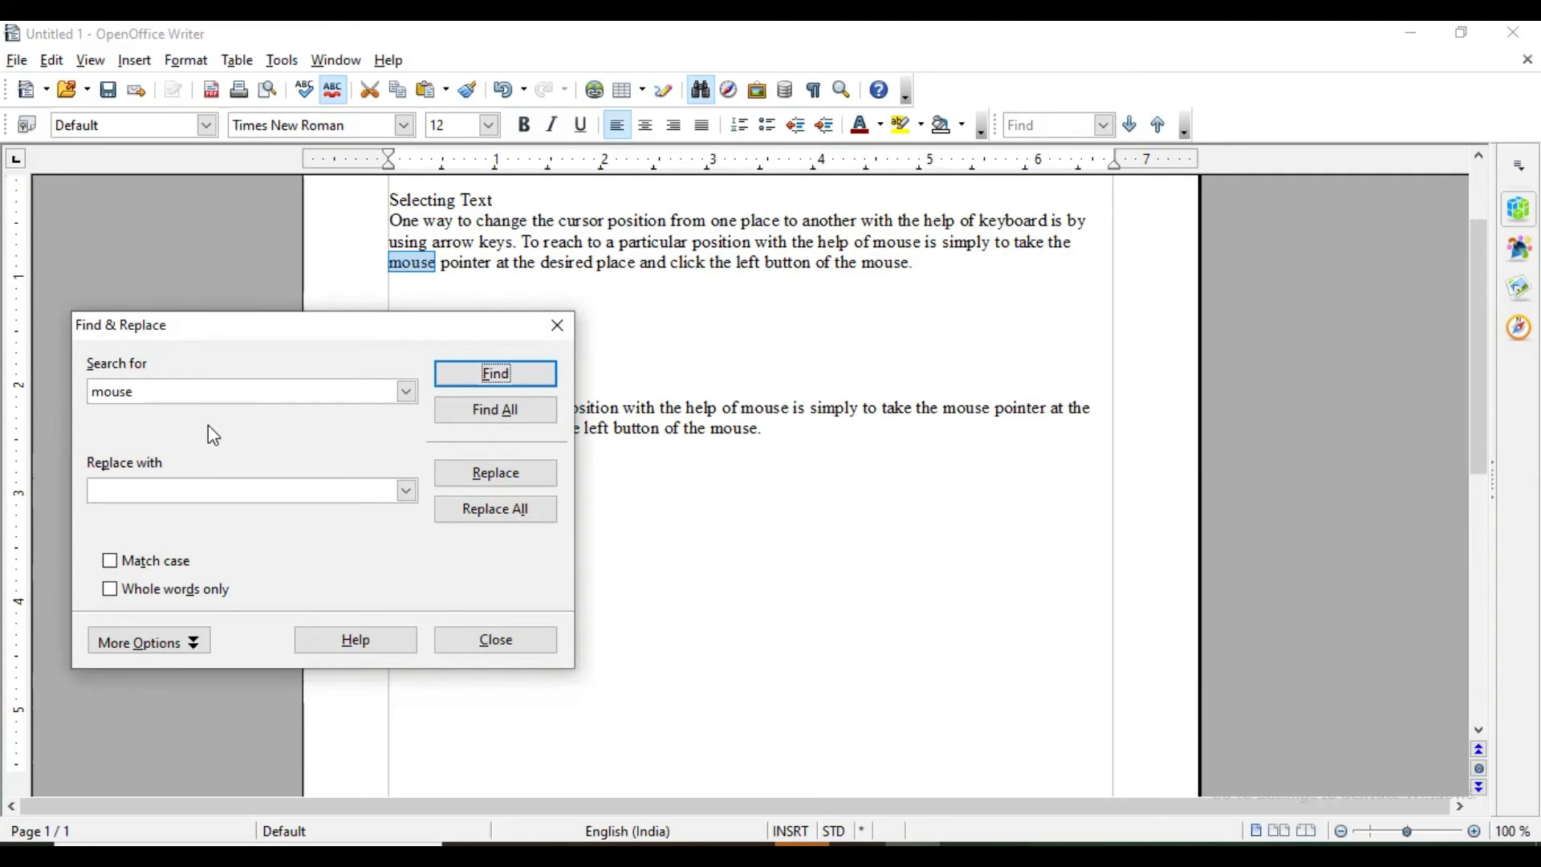
pyautogui.click(198, 482)
pyautogui.write('Mouse')
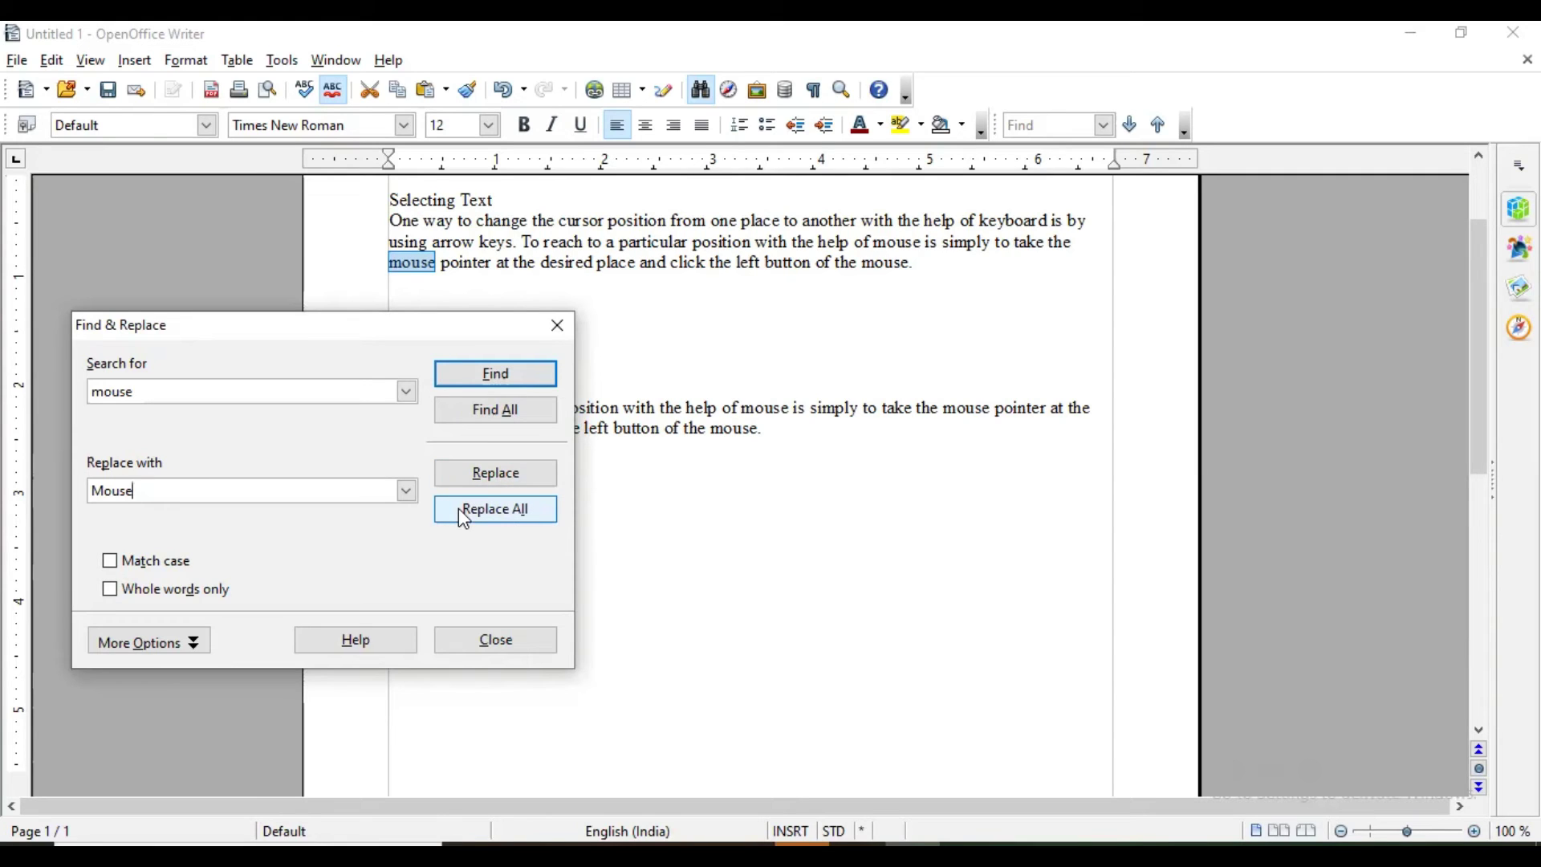
pyautogui.click(483, 480)
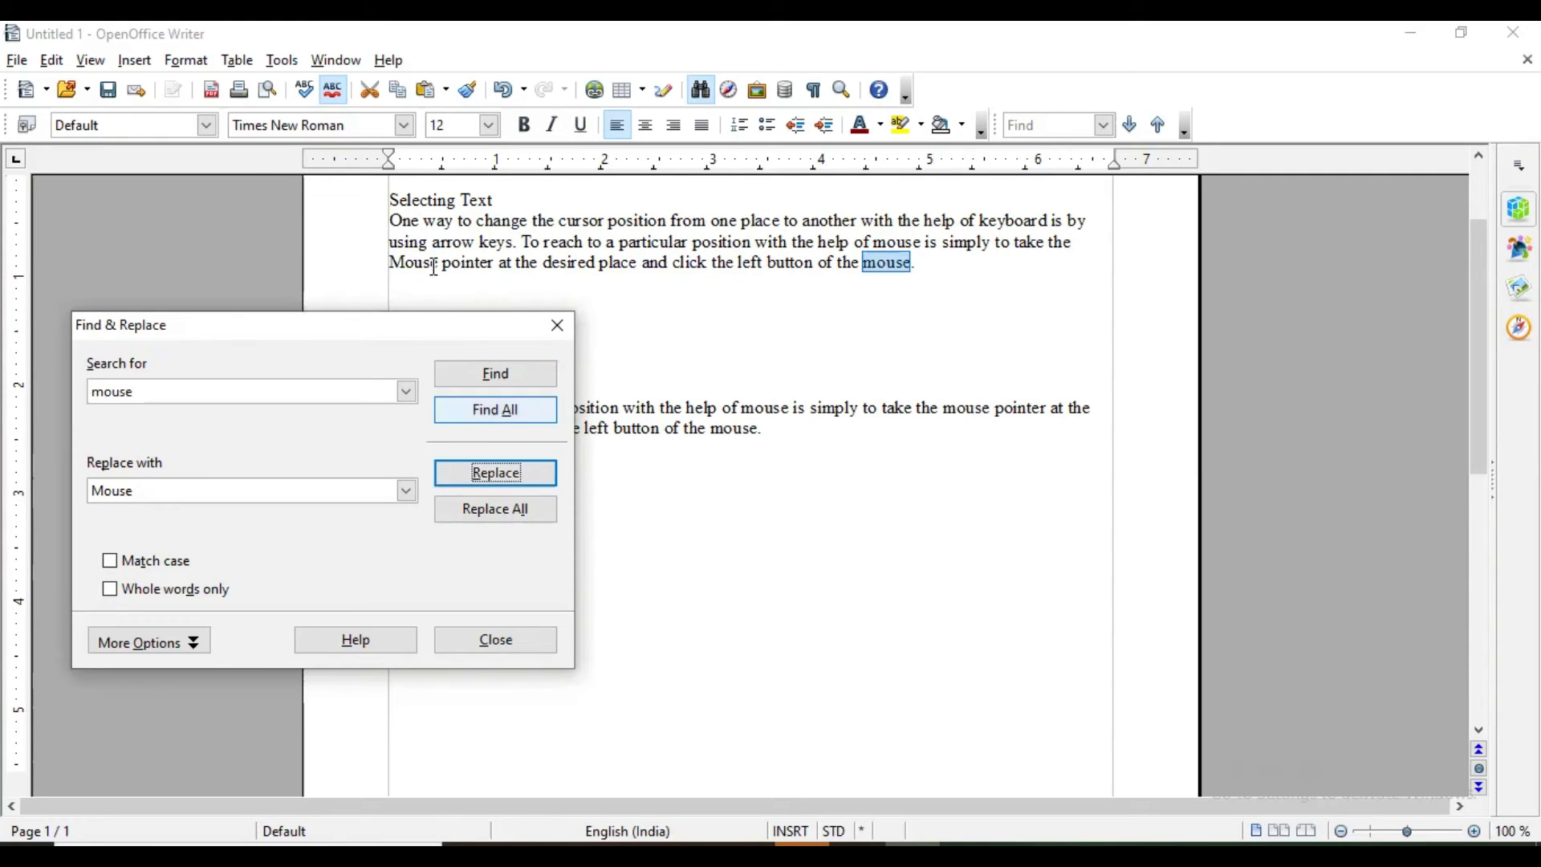
# - Zoom the page to 140% and highlight the replaced "Mouse" and the first paragraph's final "mouse" to compare them
pyautogui.doubleClick(407, 264)
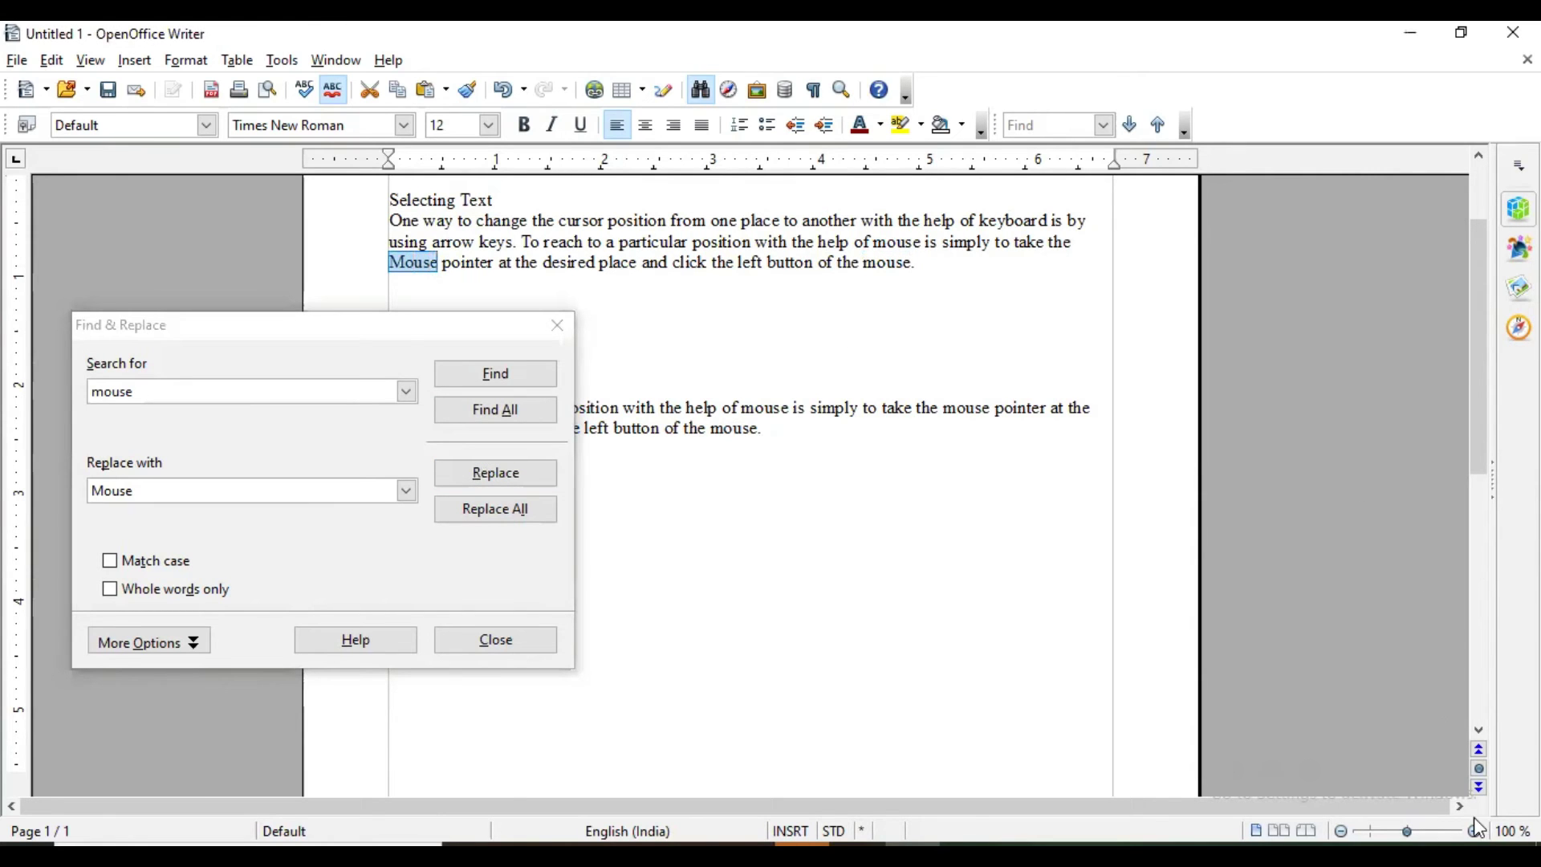
pyautogui.scroll(4, 858, 557)
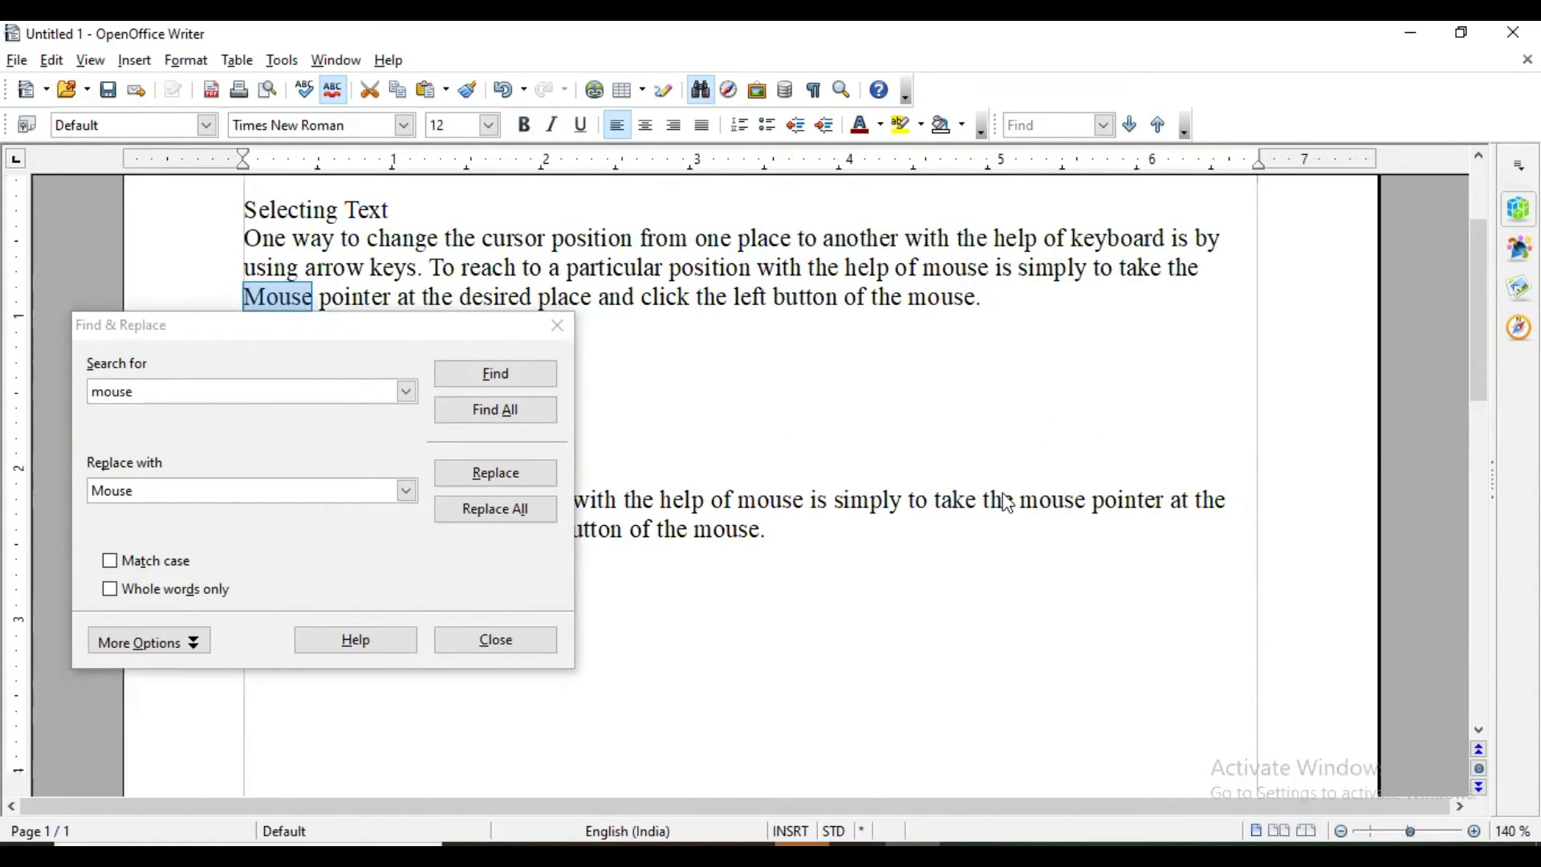
pyautogui.moveTo(526, 329); pyautogui.dragTo(1005, 498)
pyautogui.moveTo(912, 303); pyautogui.dragTo(981, 303)
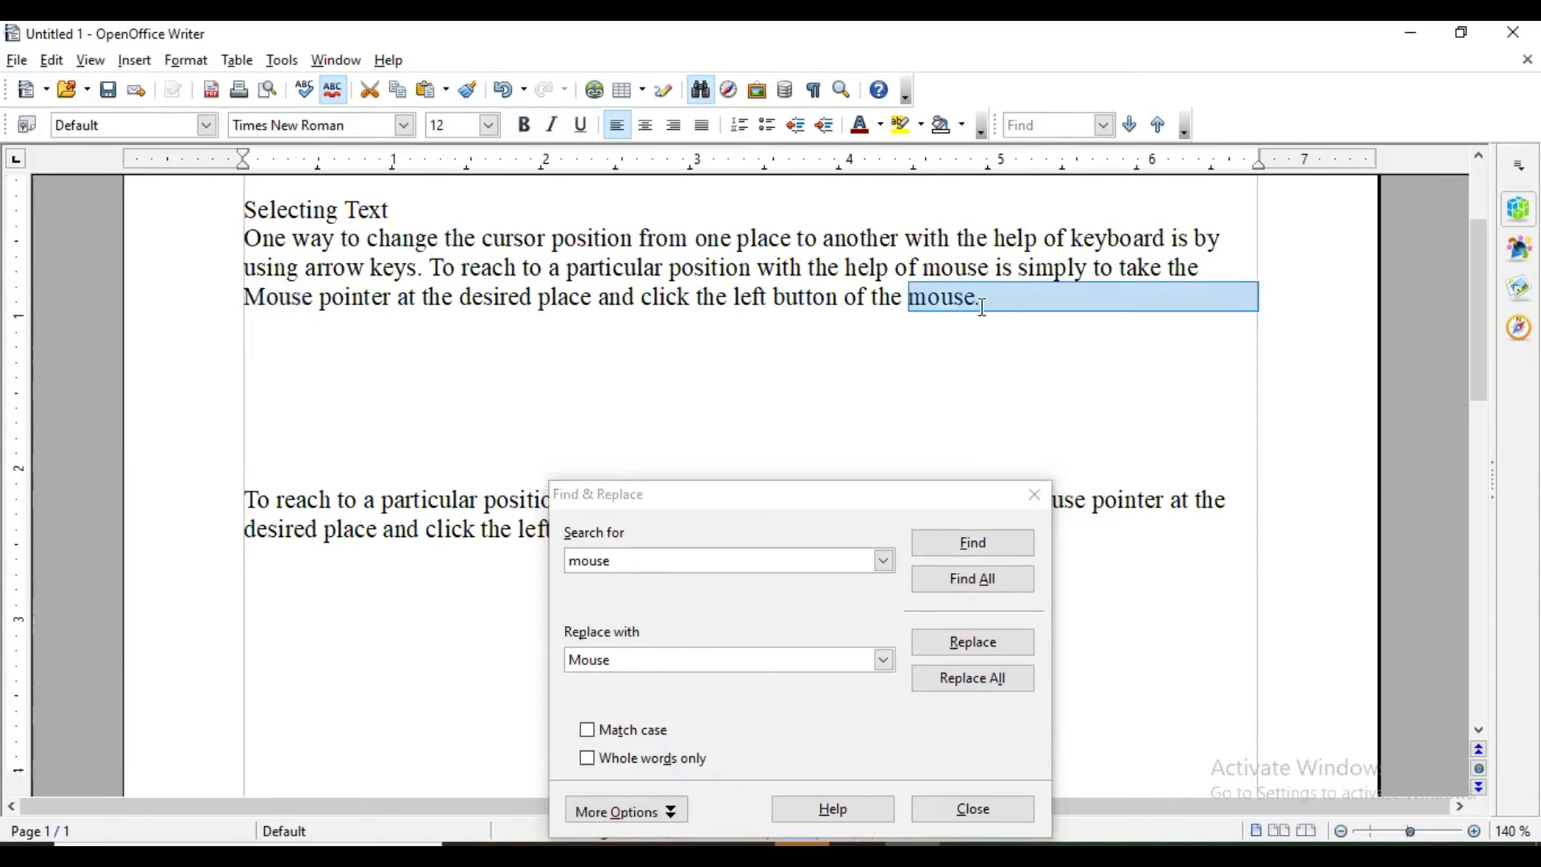
pyautogui.click(944, 502)
pyautogui.moveTo(946, 499); pyautogui.dragTo(1235, 364)
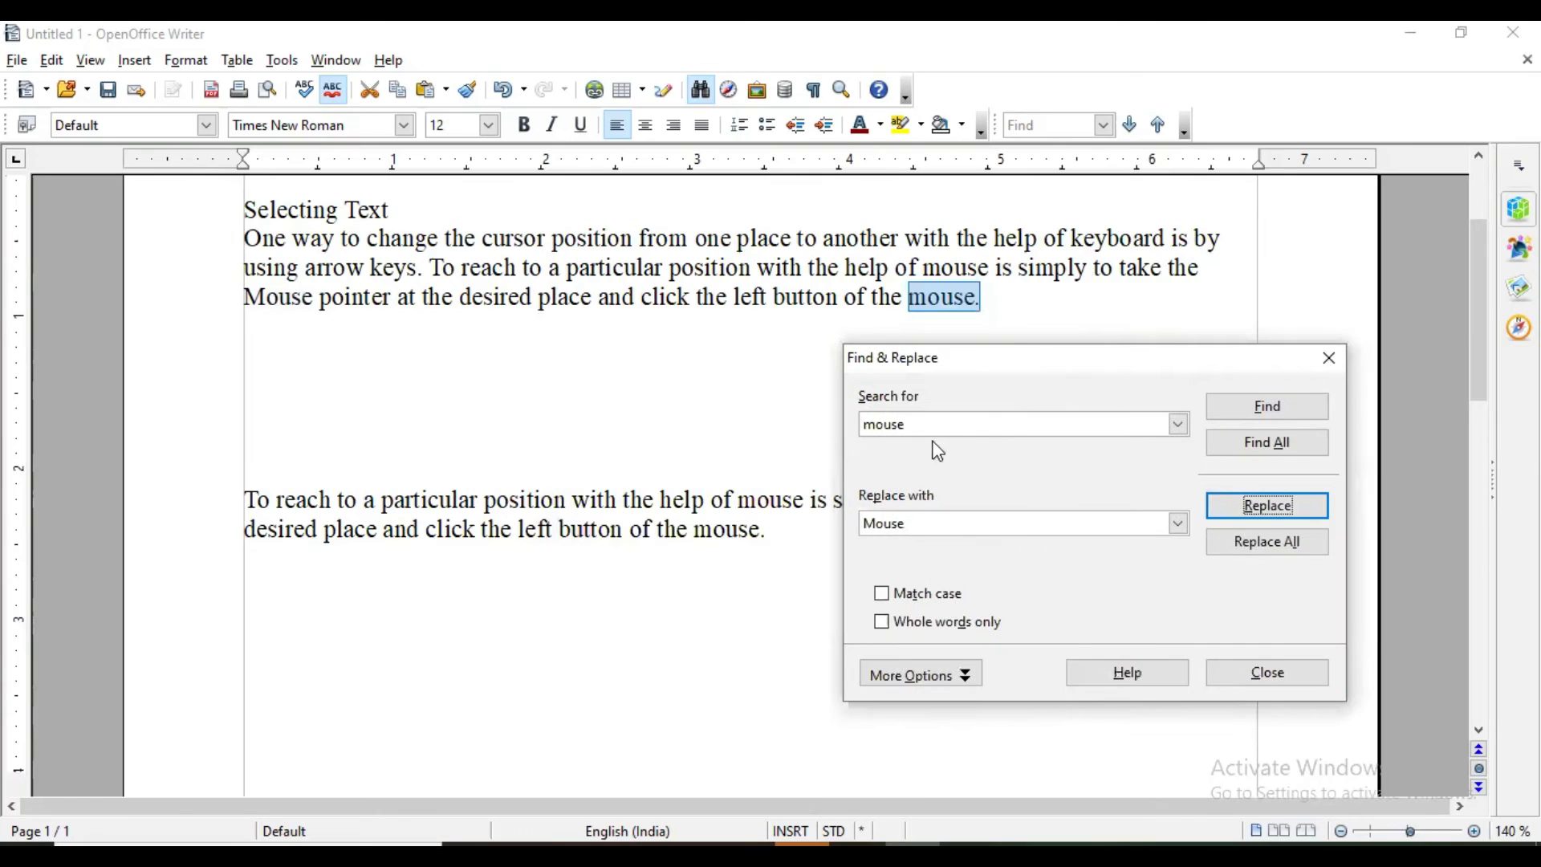
# - Replace all occurrences of "mouse" with "Mouse" in the document, close Find & Replace and highlight a replaced word
pyautogui.click(1249, 545)
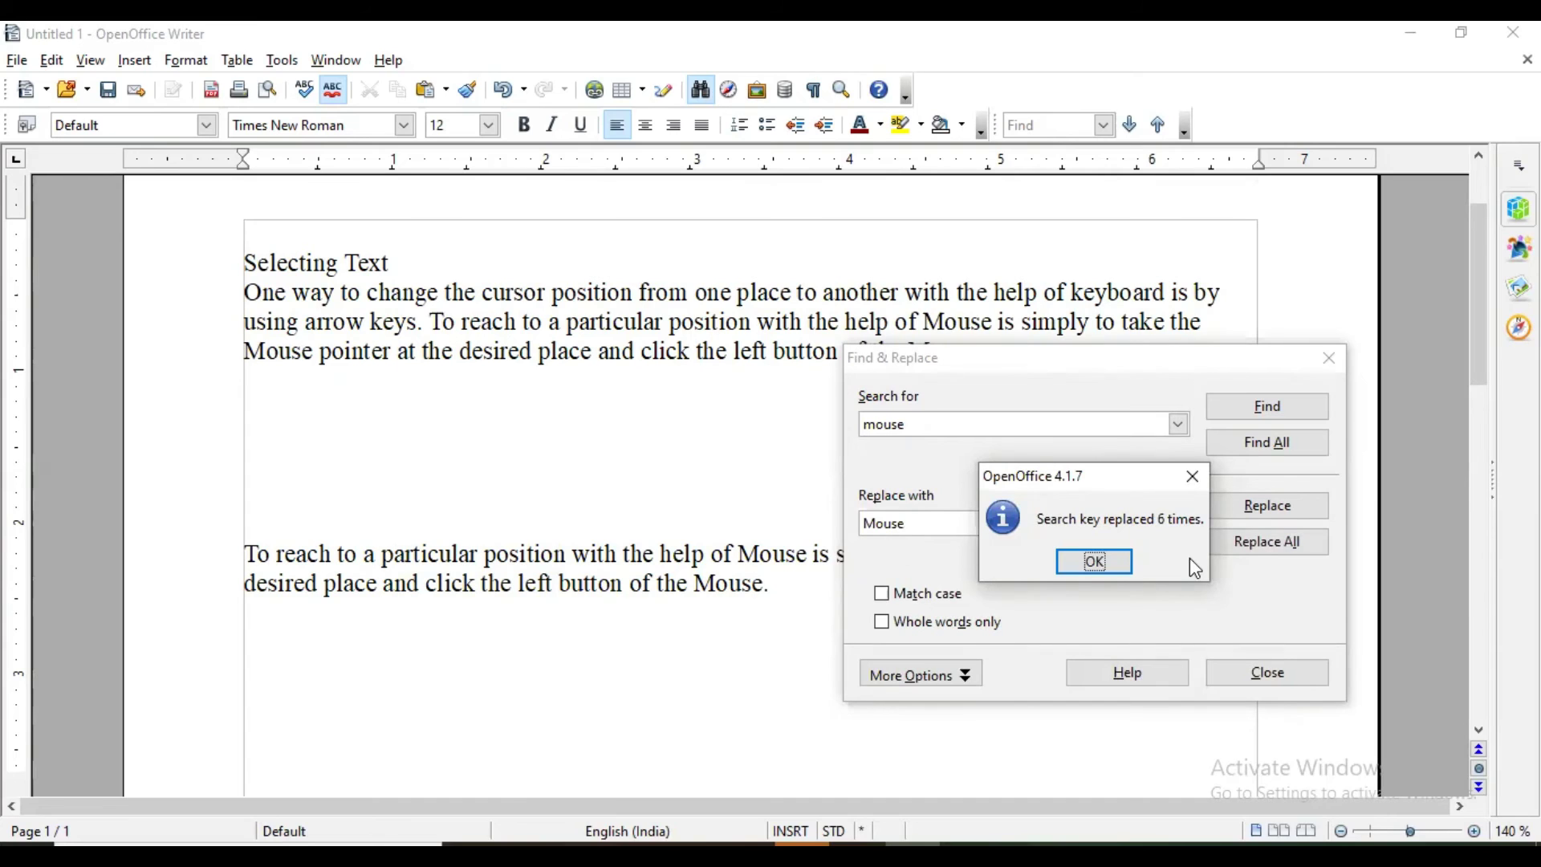
pyautogui.click(1097, 563)
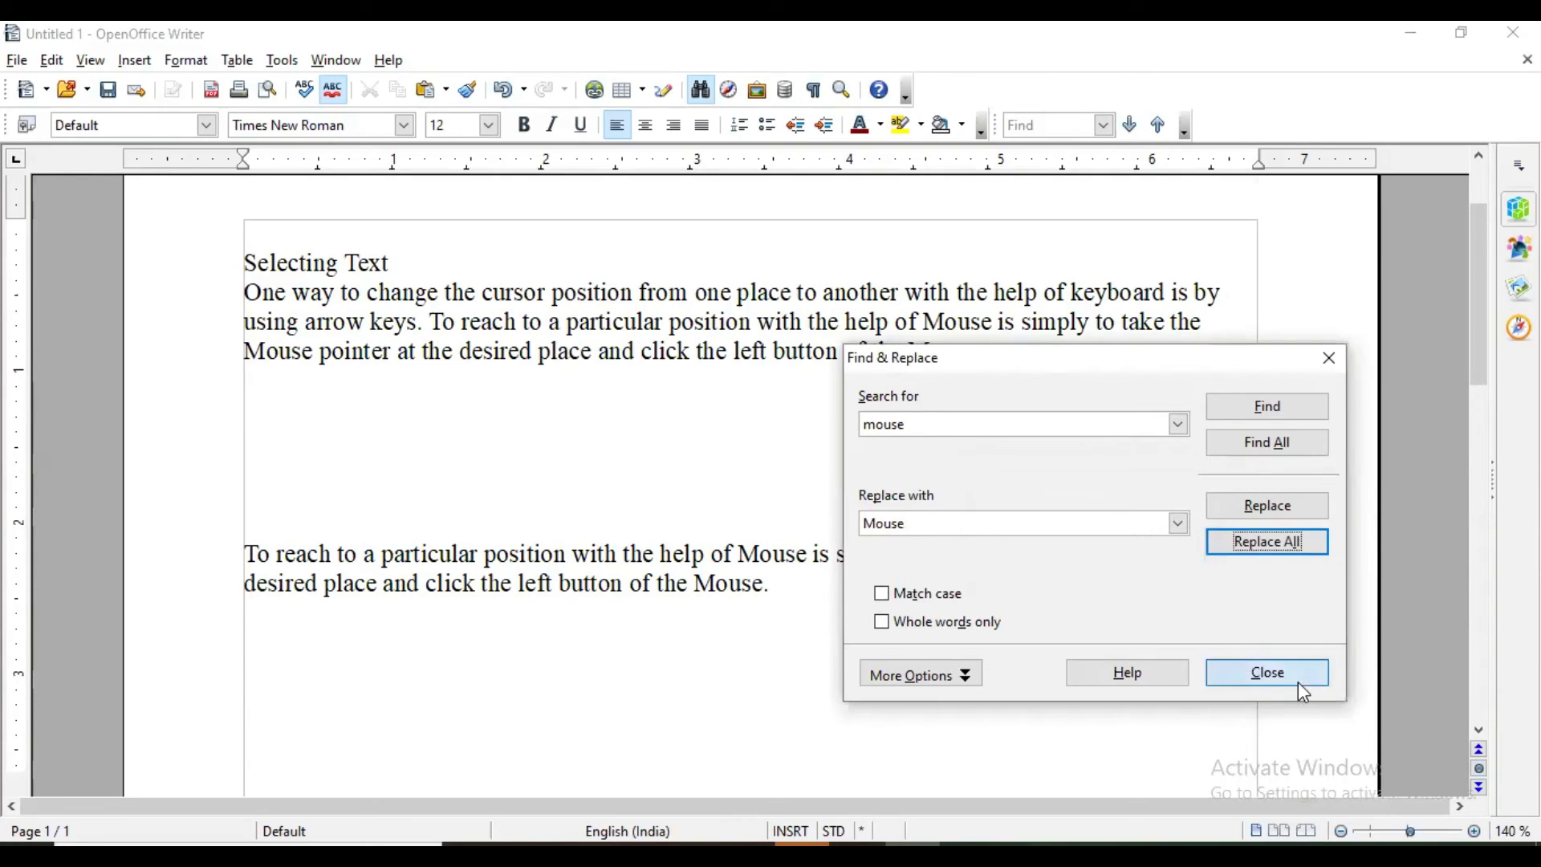
pyautogui.click(1298, 682)
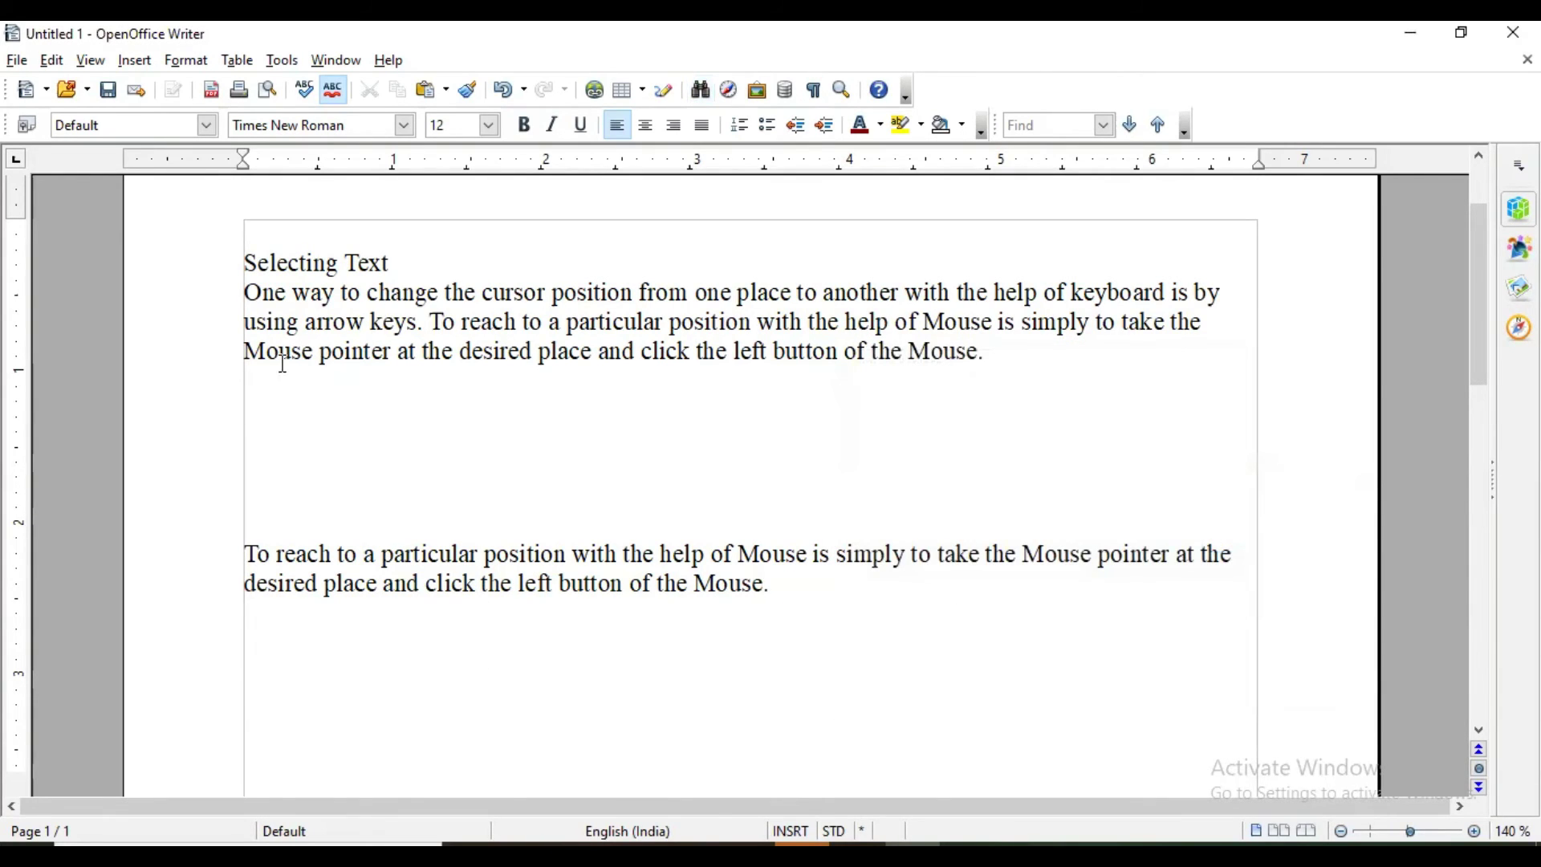
pyautogui.moveTo(924, 325); pyautogui.dragTo(992, 330)
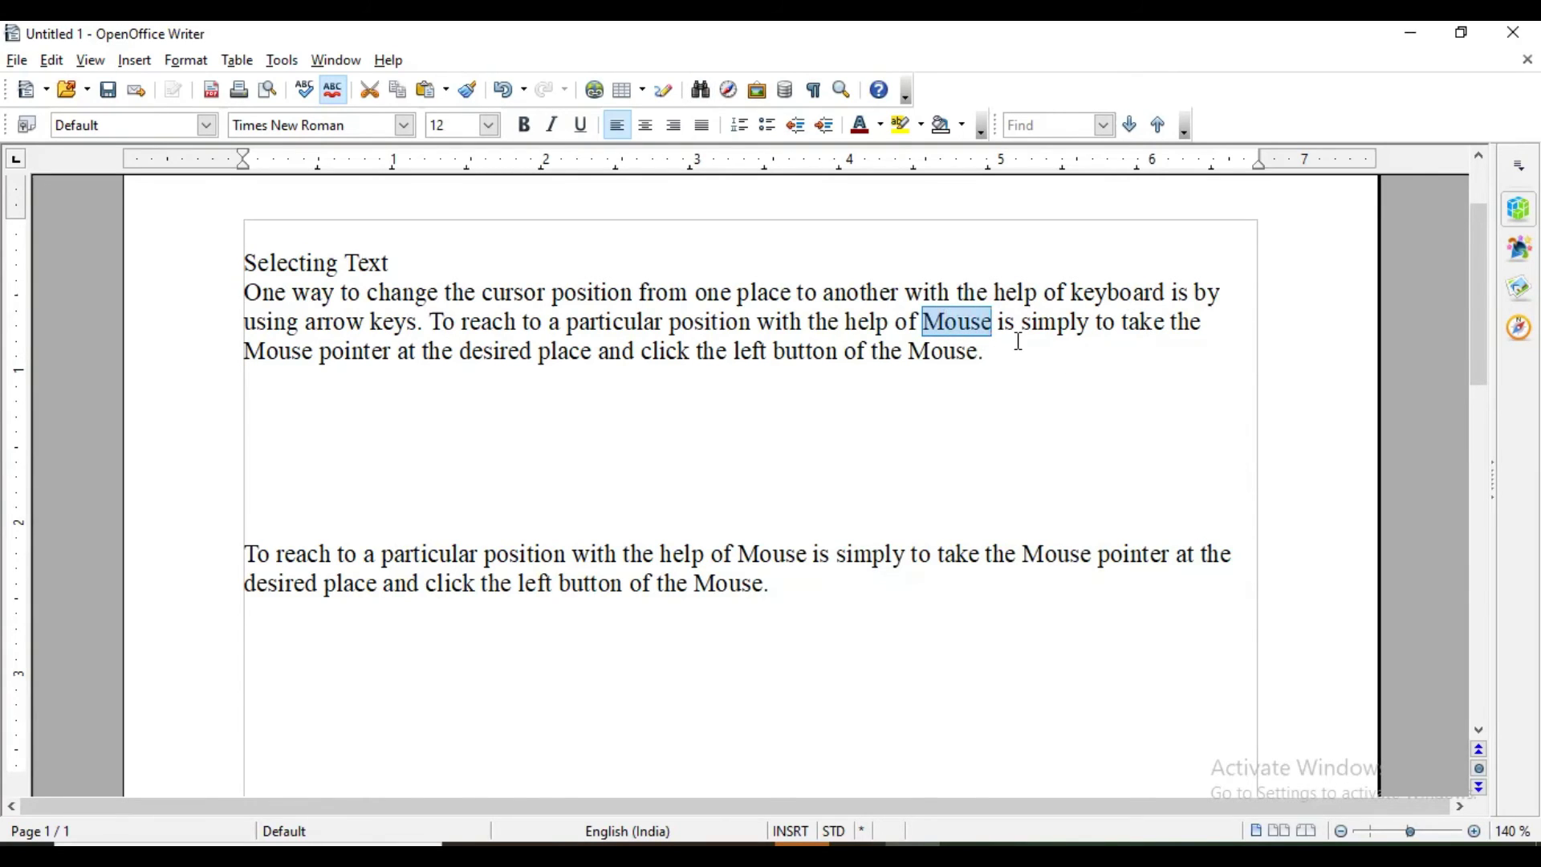
# - Start inserting special characters on the blank line between the two paragraphs and choose the © symbol
pyautogui.click(257, 465)
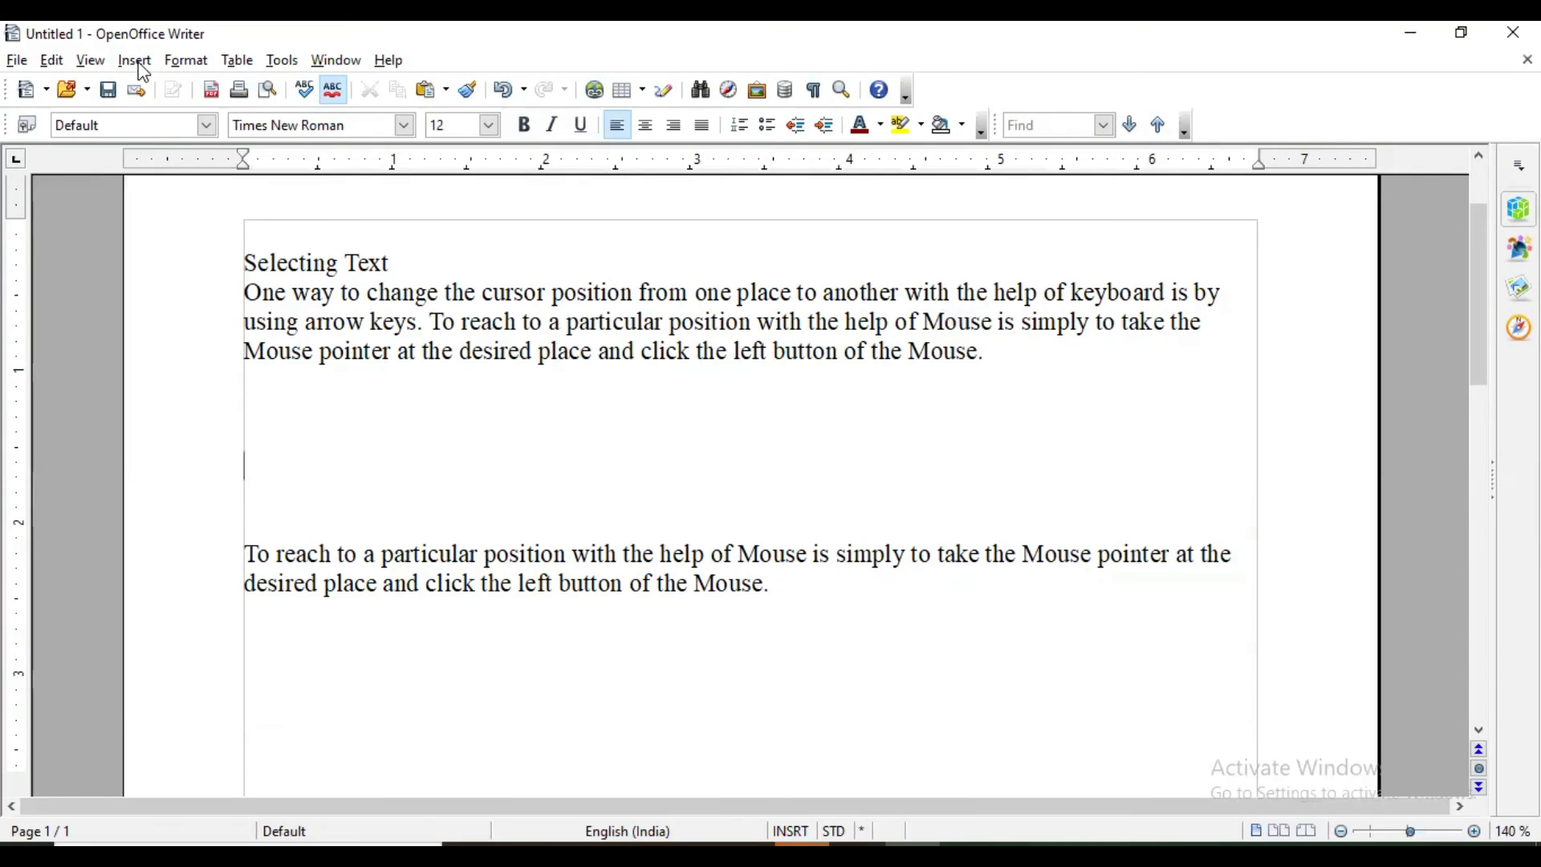
pyautogui.click(135, 61)
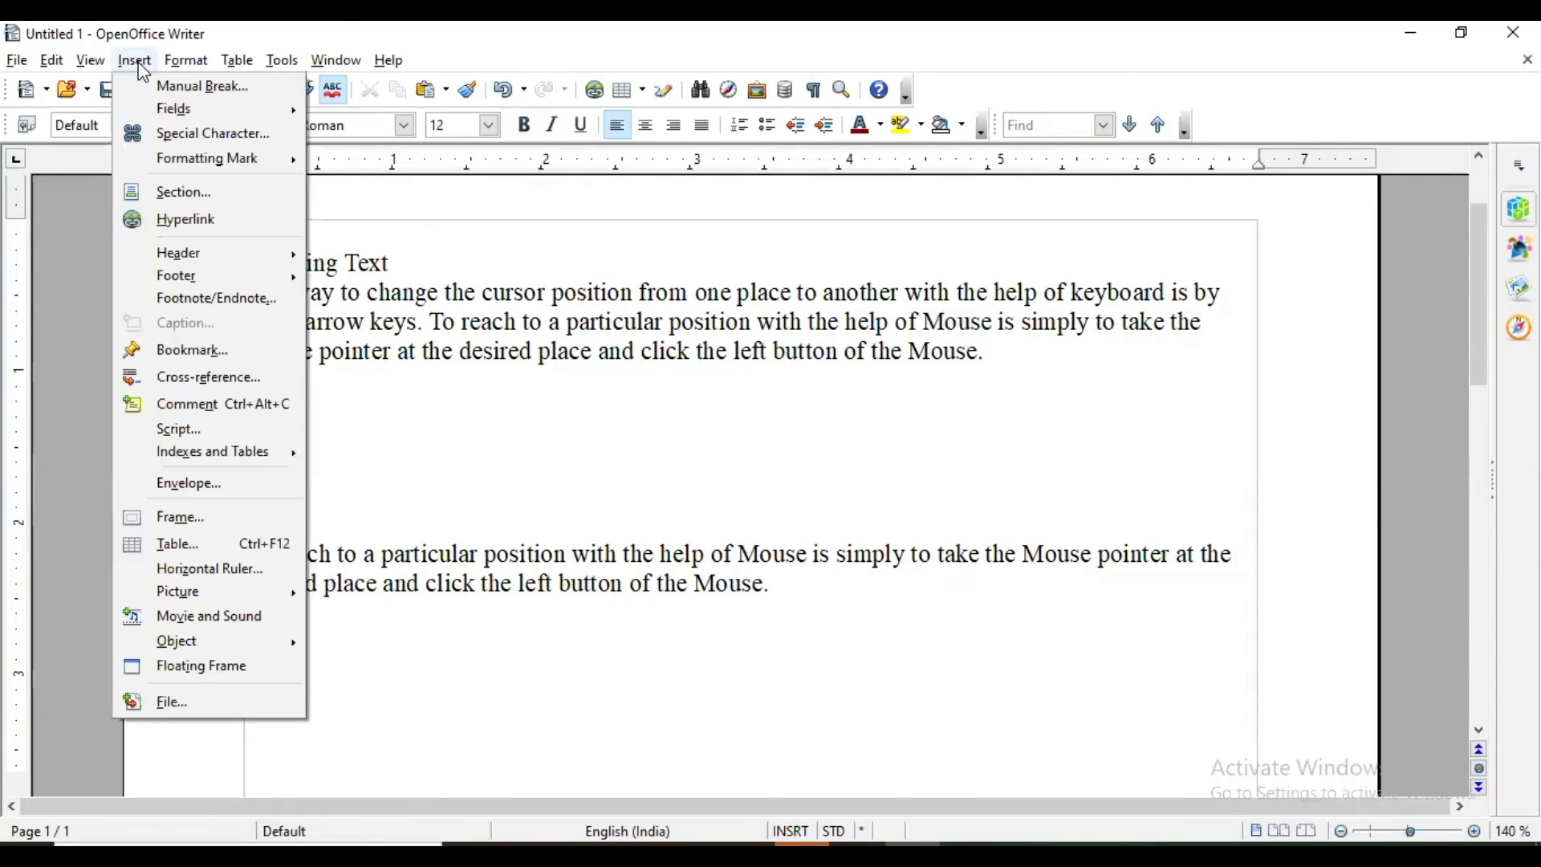
pyautogui.click(180, 136)
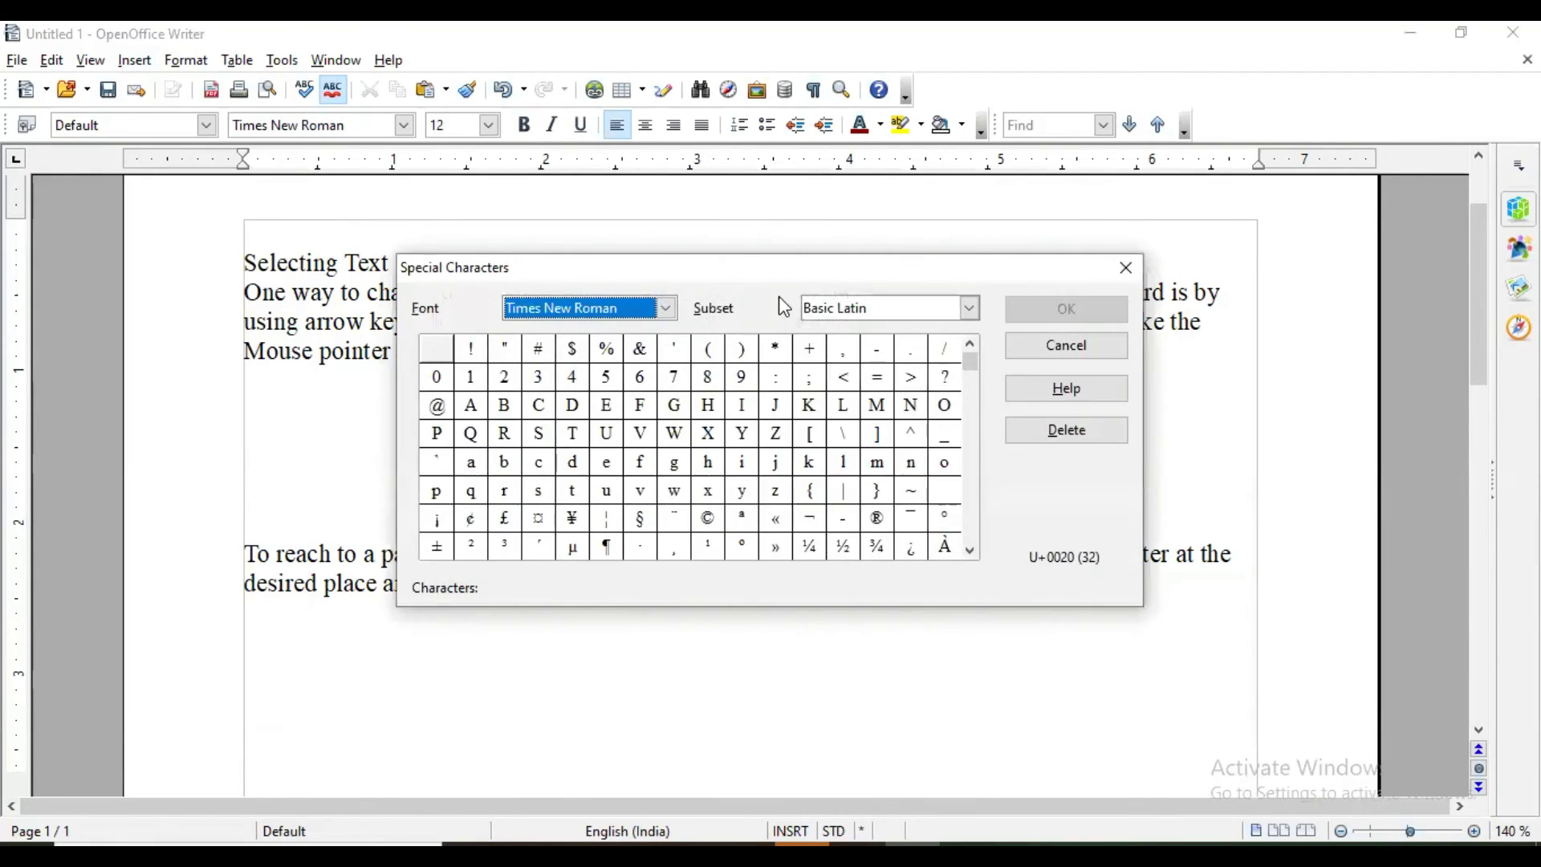
pyautogui.moveTo(806, 272); pyautogui.dragTo(945, 214)
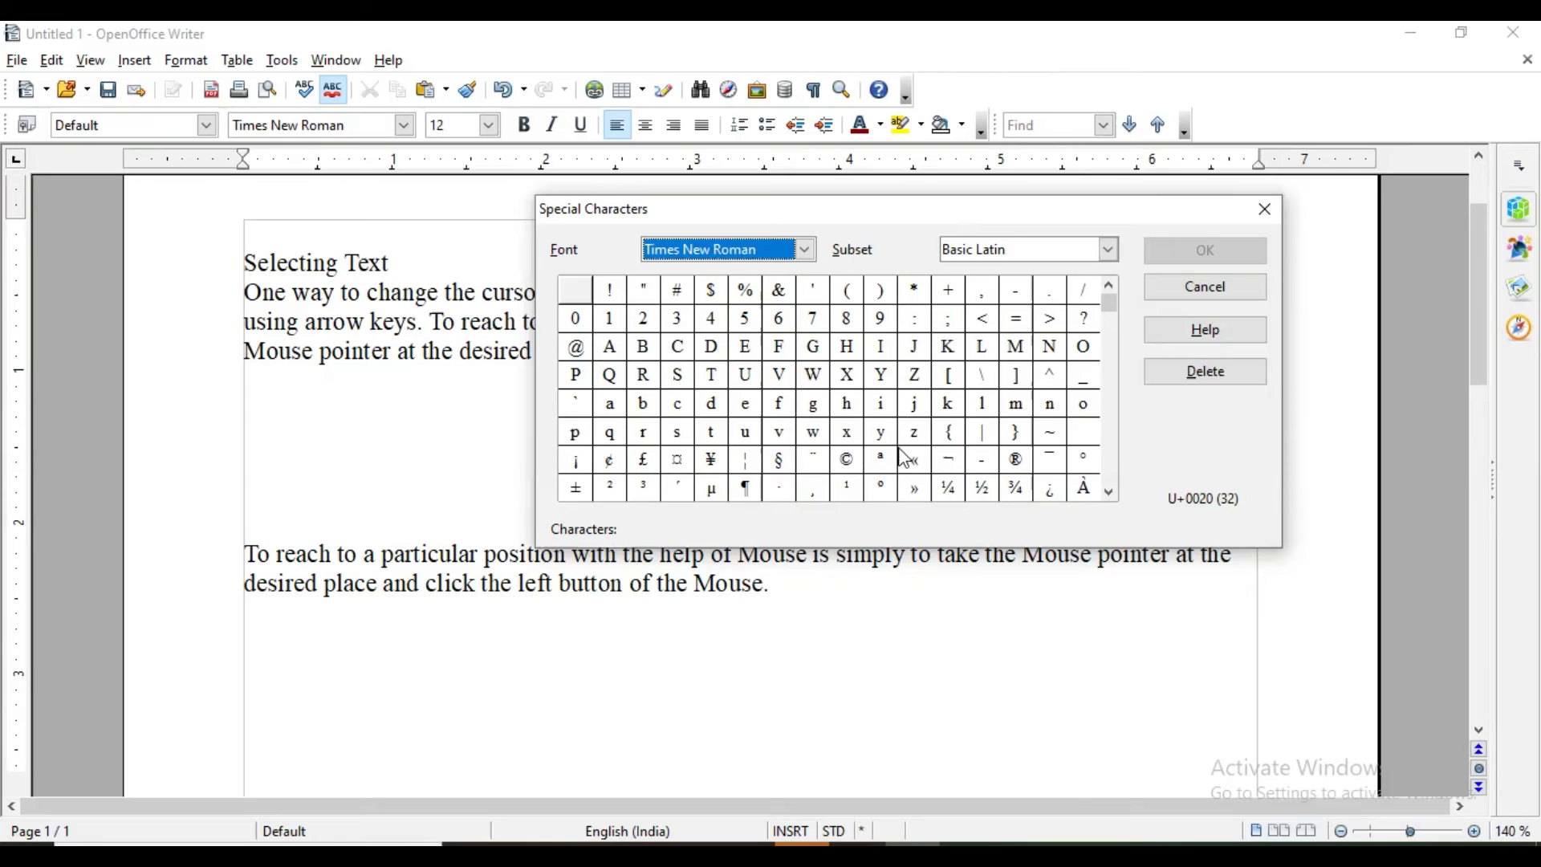
pyautogui.click(851, 464)
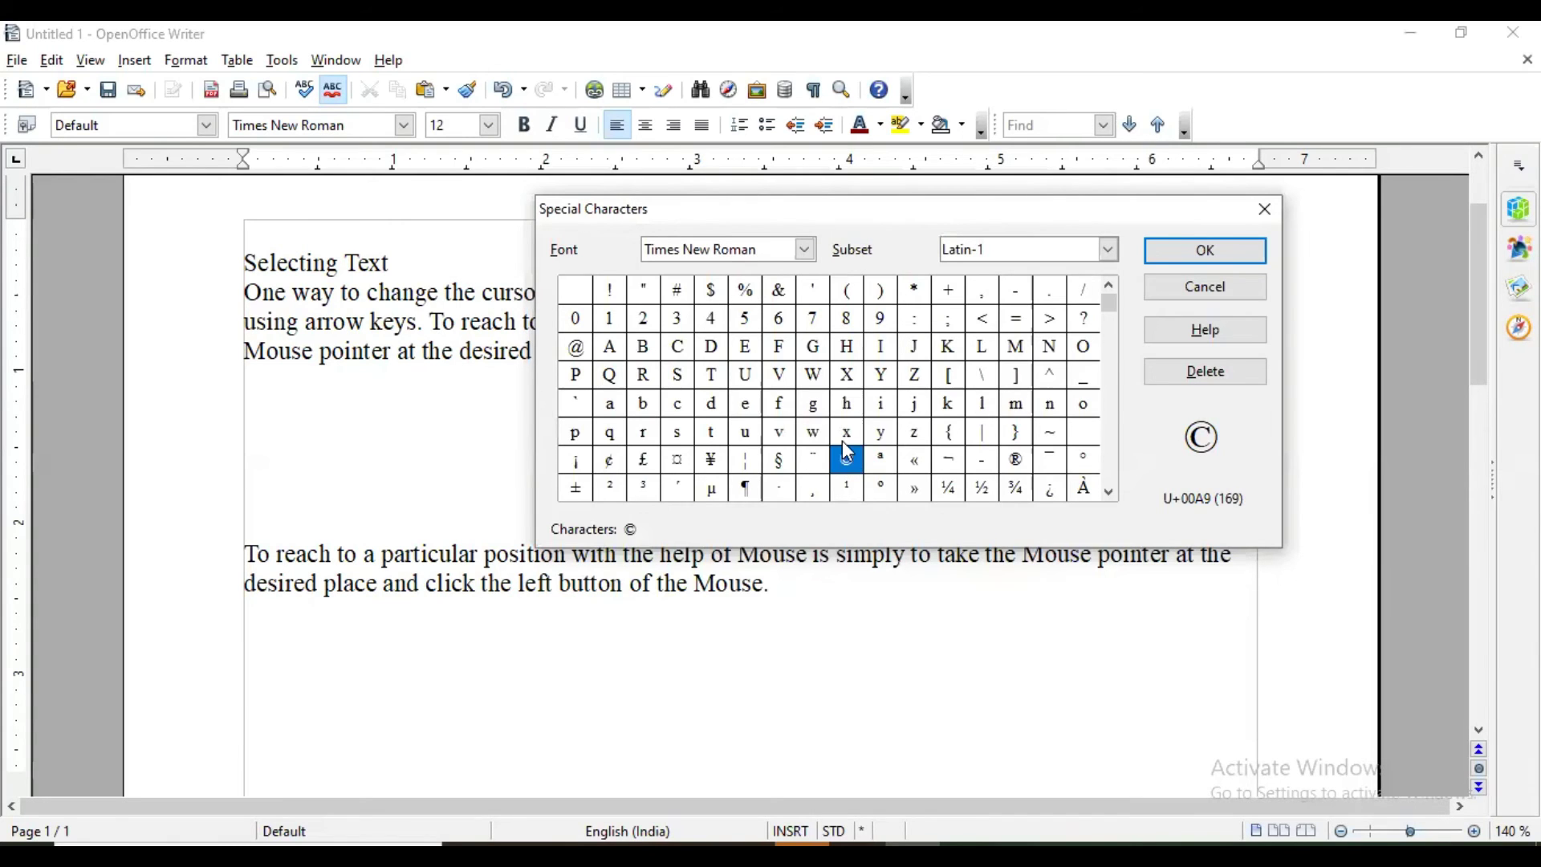
# - Browse the Times New Roman special characters, add ¾ to the chosen characters and insert them
pyautogui.scroll(-3, 850, 454)
pyautogui.scroll(-10, 850, 451)
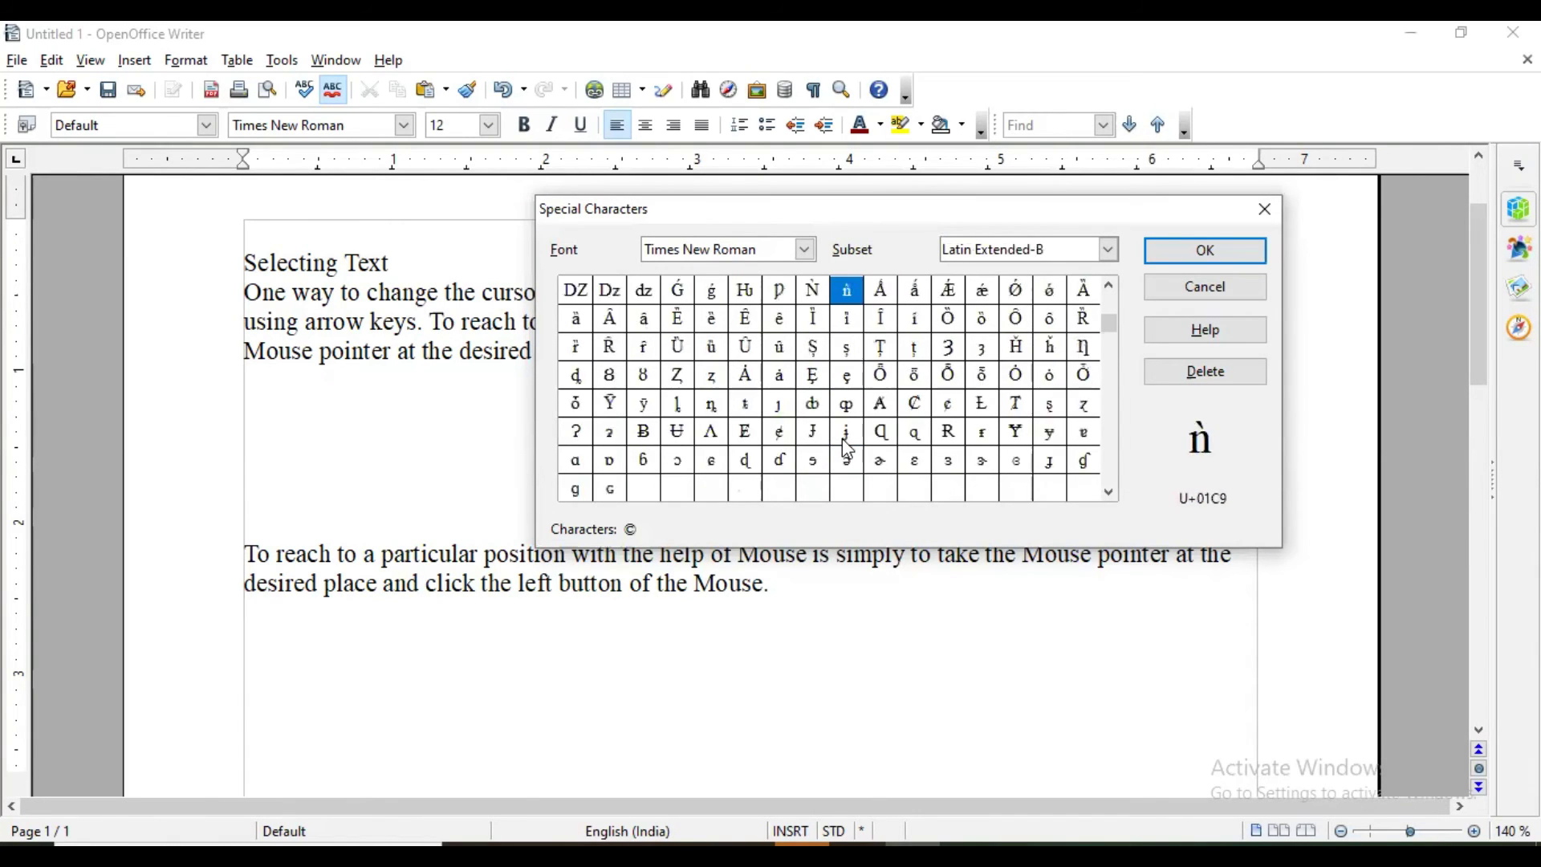
pyautogui.scroll(-10, 850, 452)
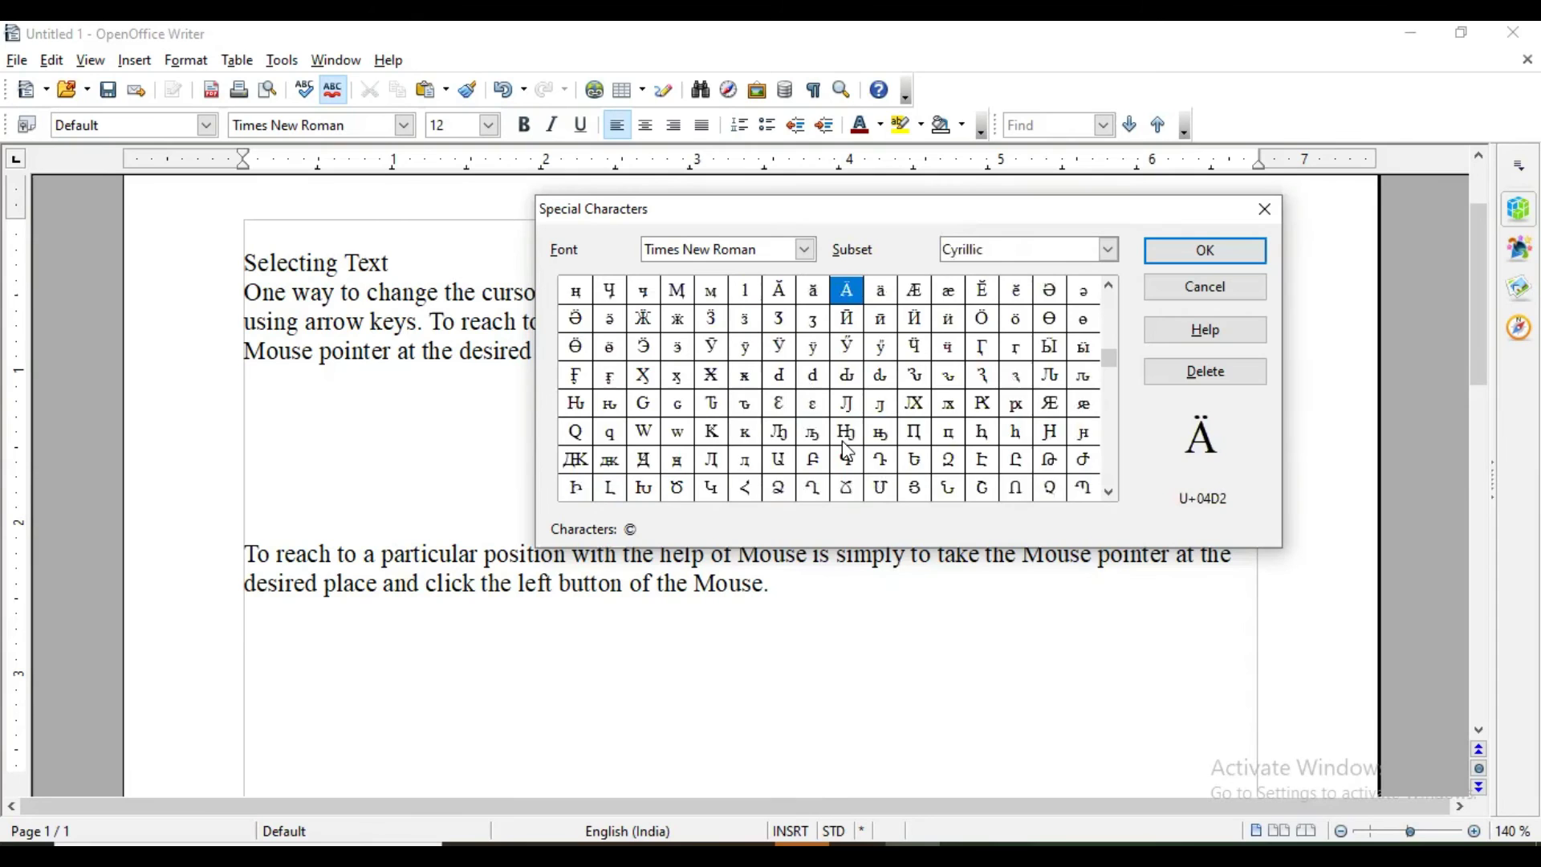
pyautogui.scroll(3, 849, 453)
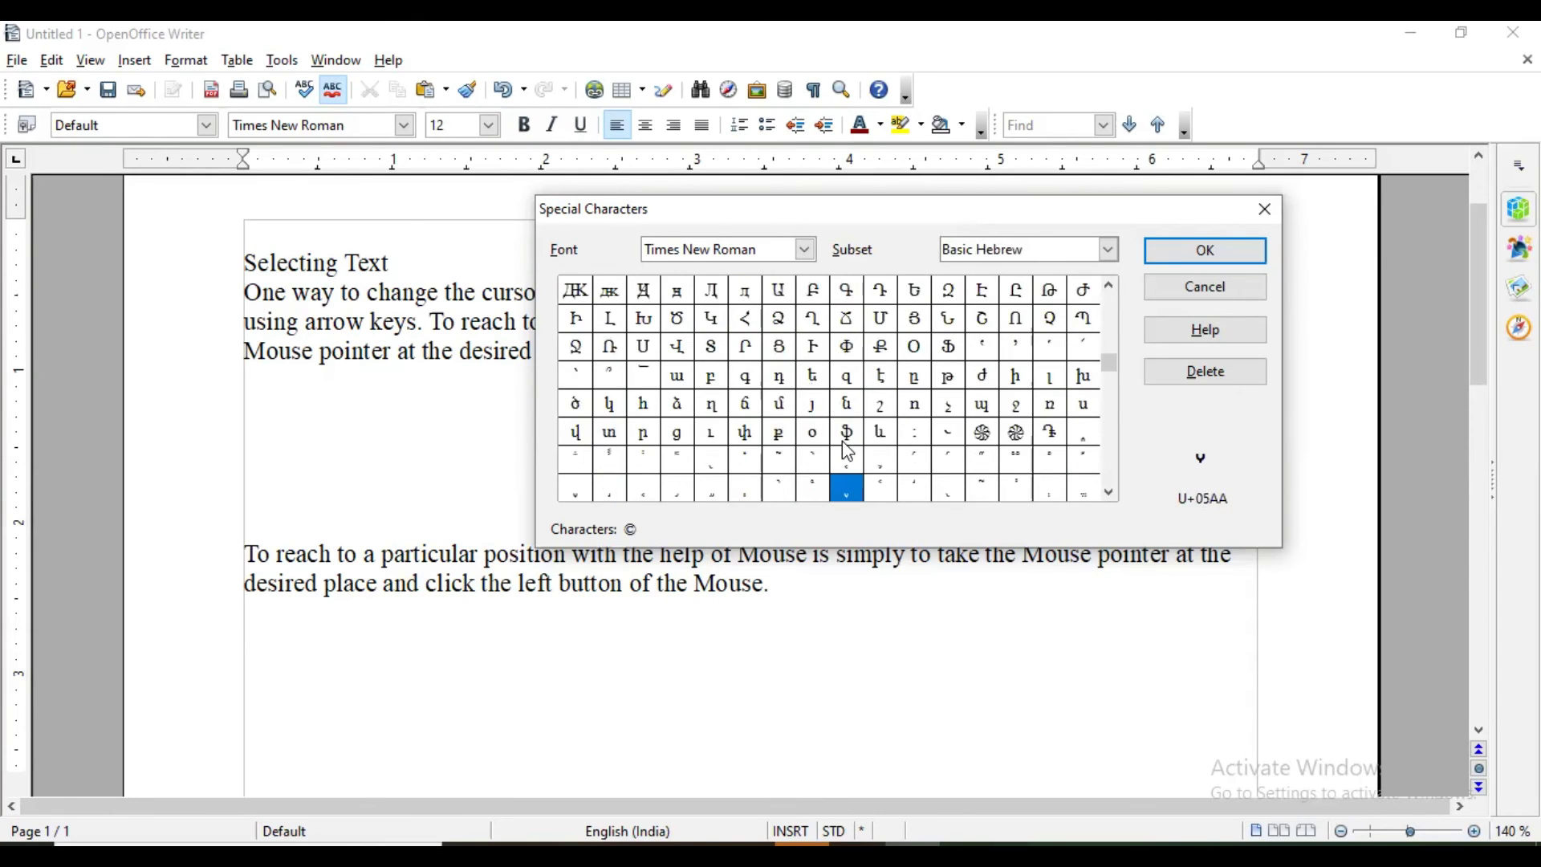
pyautogui.scroll(-10, 849, 454)
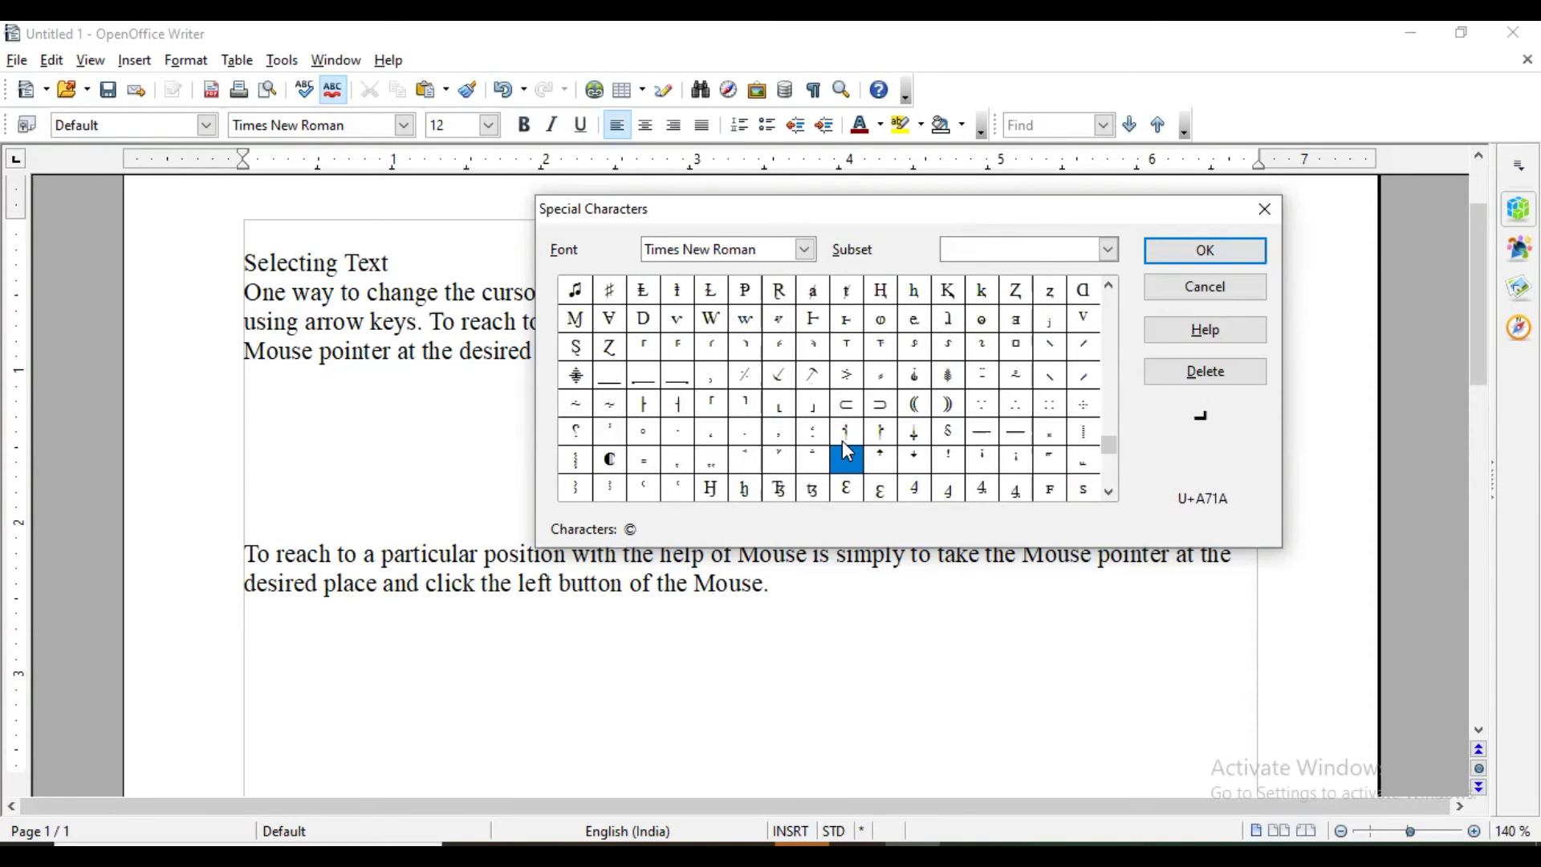
pyautogui.scroll(-5, 851, 452)
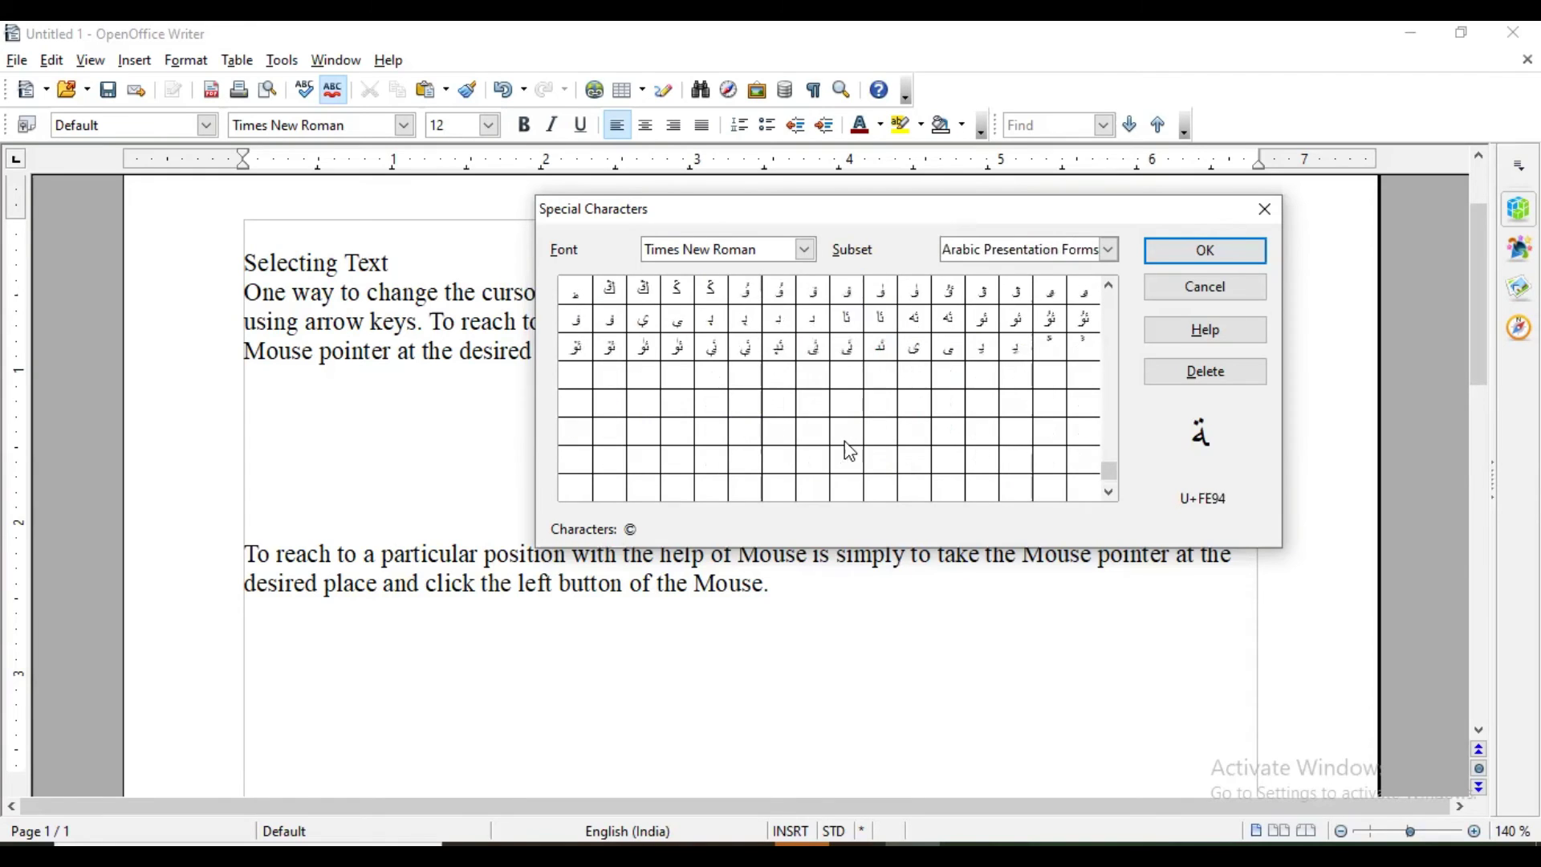
pyautogui.click(851, 452)
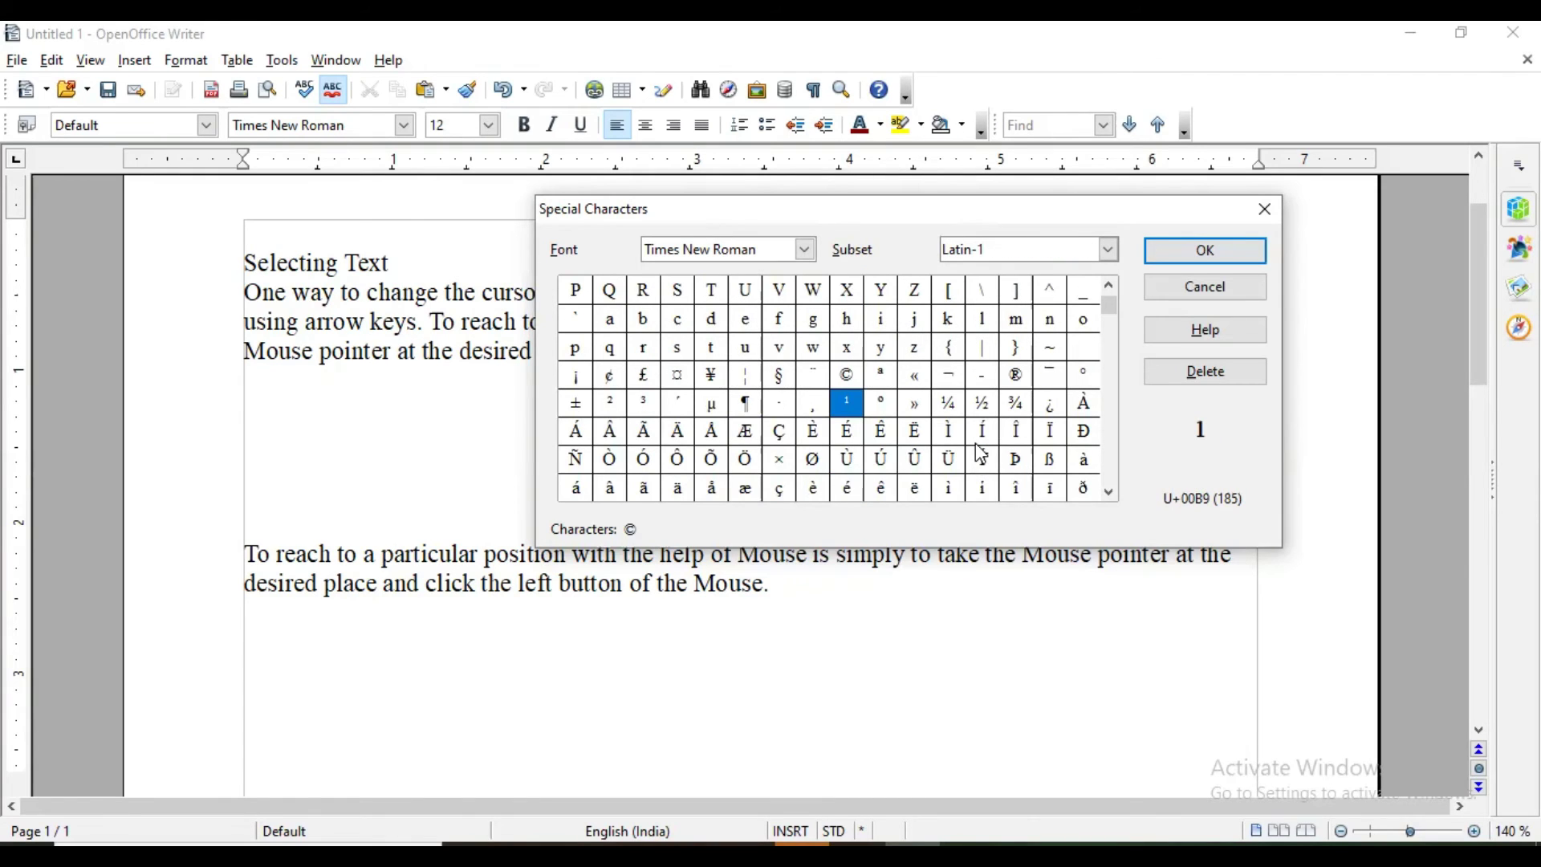
pyautogui.click(1017, 409)
pyautogui.click(1192, 272)
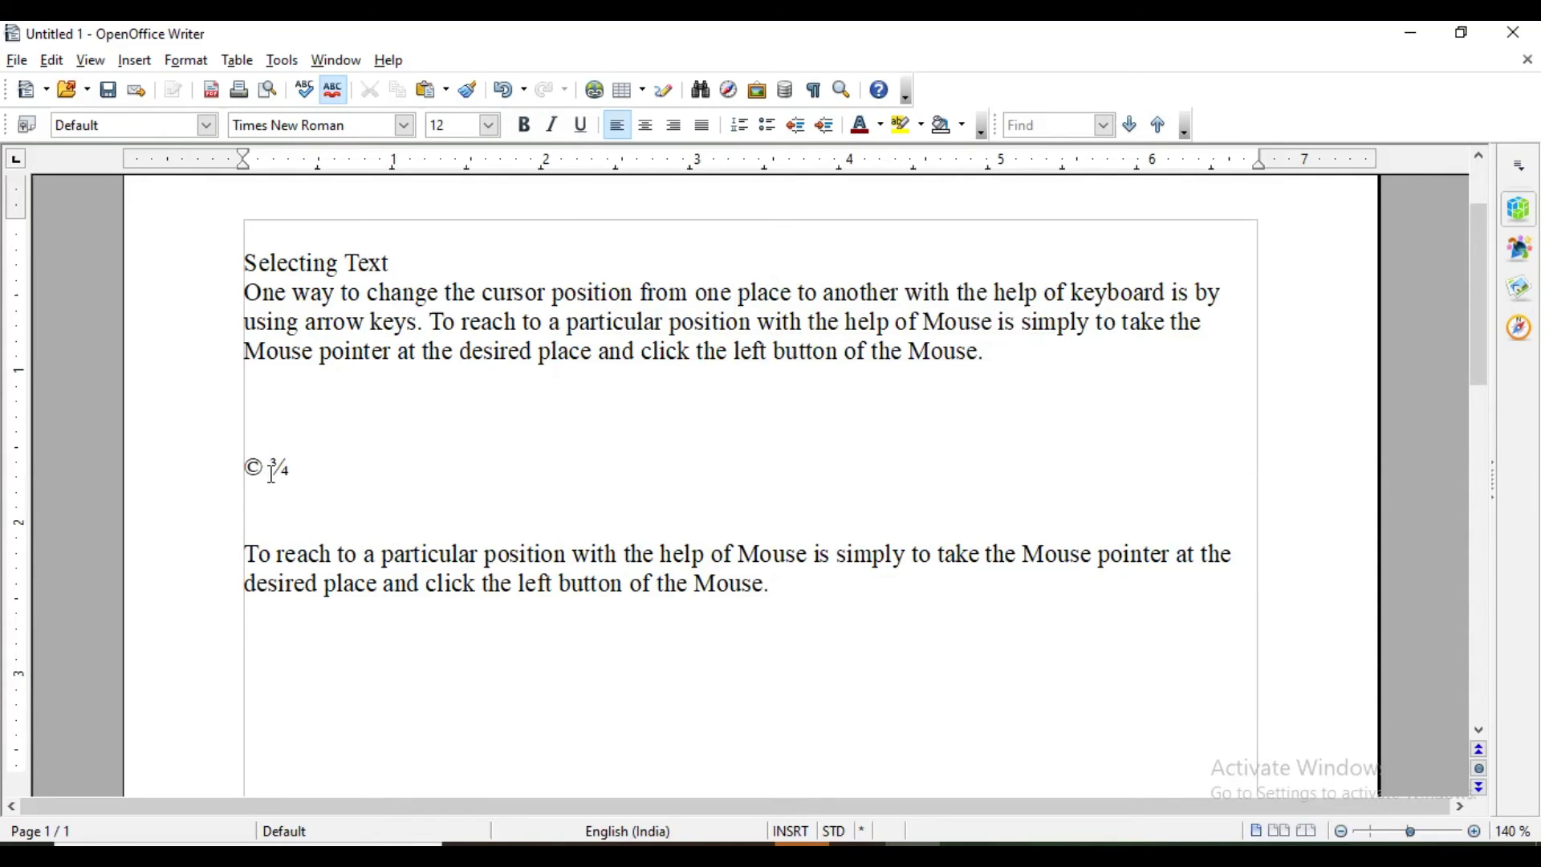
# - Set the inserted © and ¾ symbols to font size 16 and colour them dark red
pyautogui.press('BackSpace')
pyautogui.moveTo(286, 470); pyautogui.dragTo(242, 470)
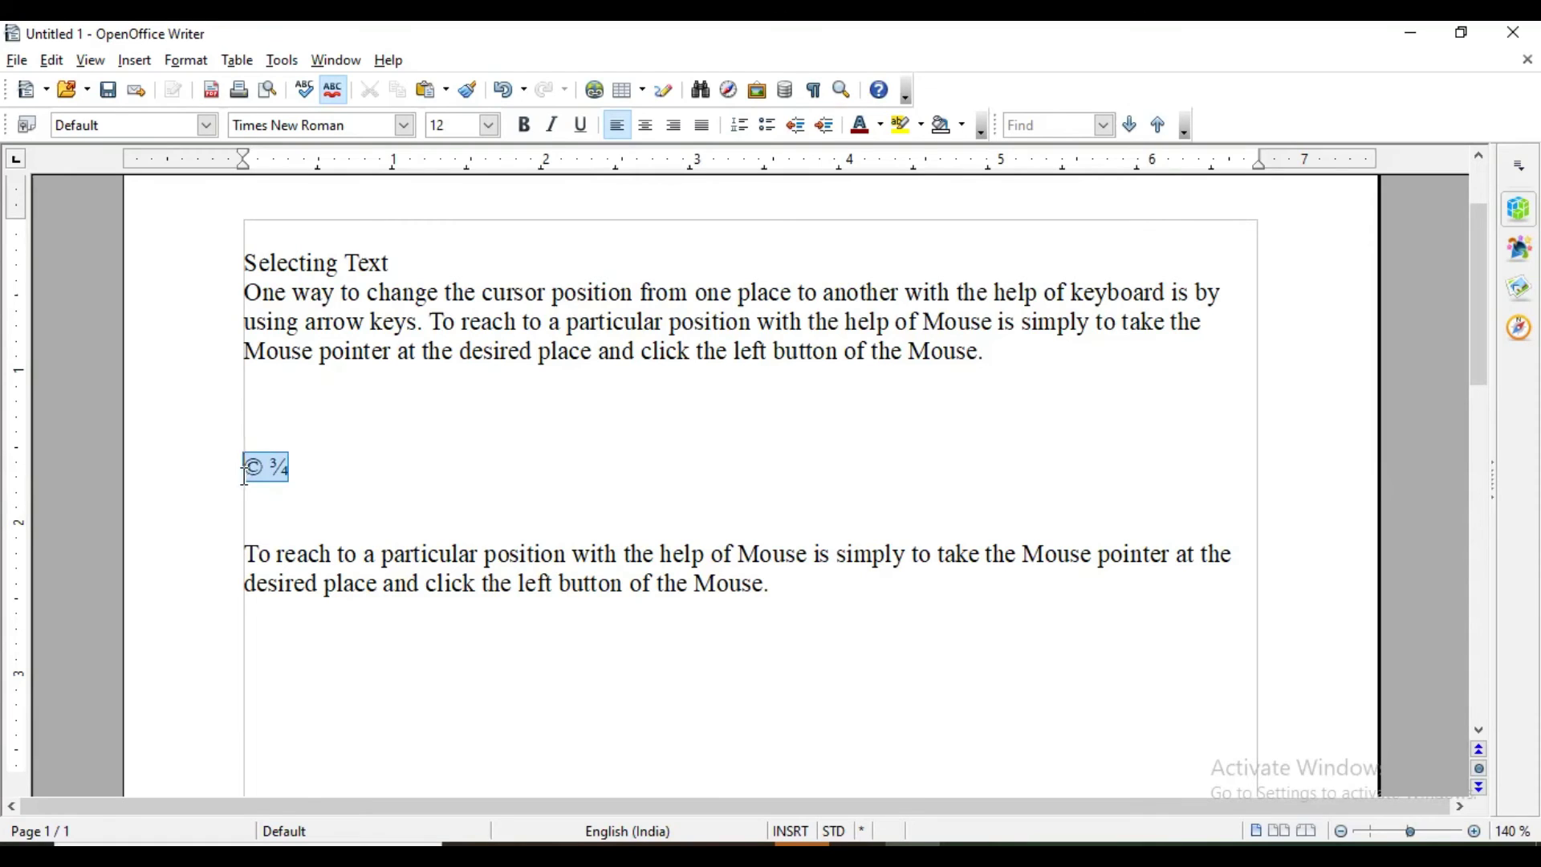
pyautogui.click(489, 125)
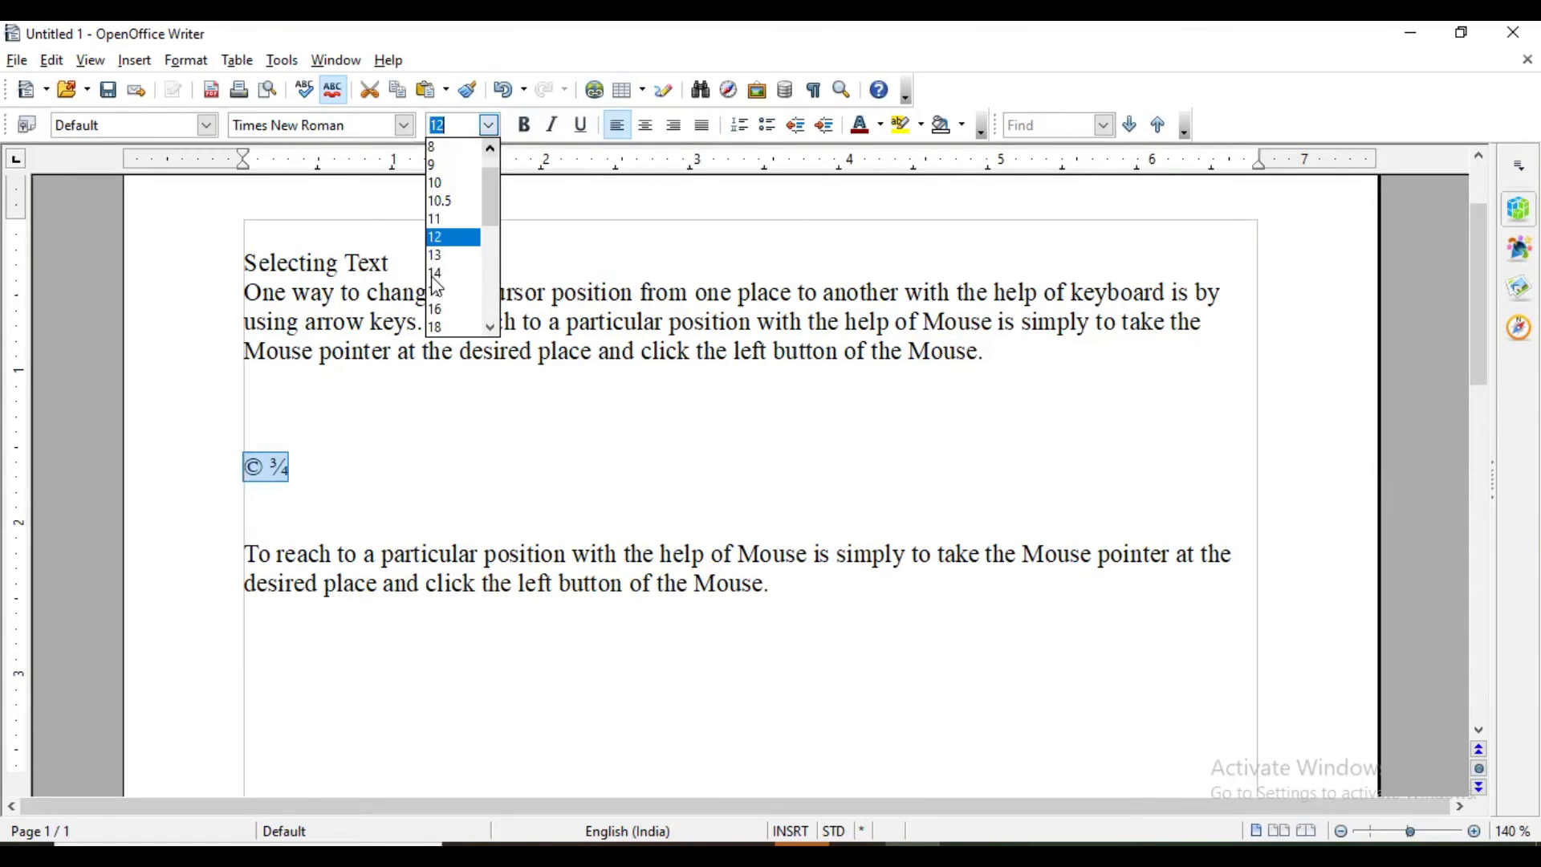
pyautogui.click(446, 313)
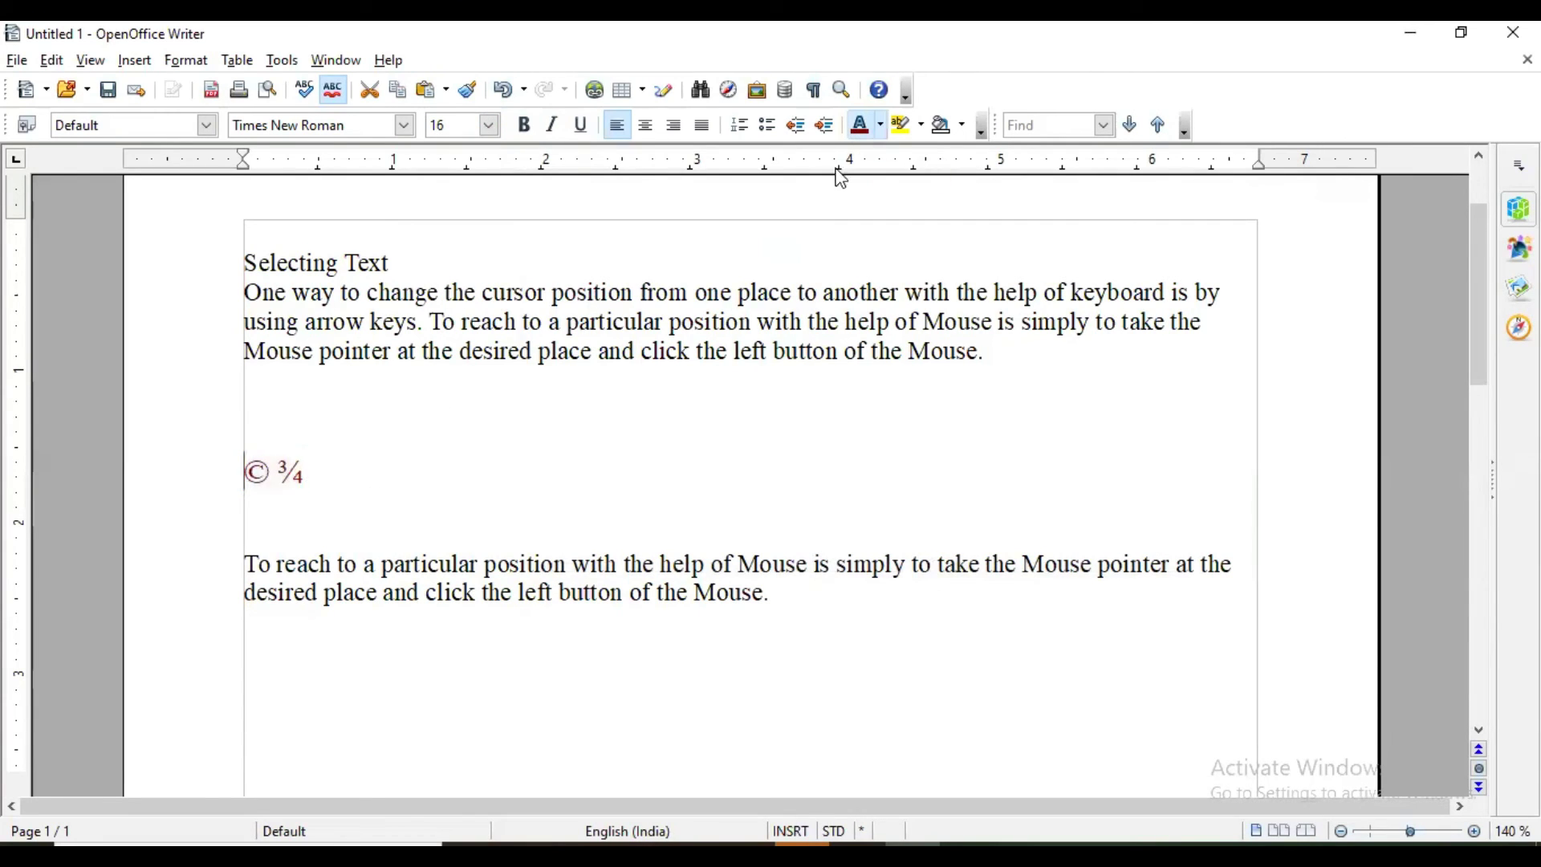
# - Change the font color of the ¾ symbol to blue
pyautogui.click(334, 472)
pyautogui.moveTo(333, 472); pyautogui.dragTo(283, 474)
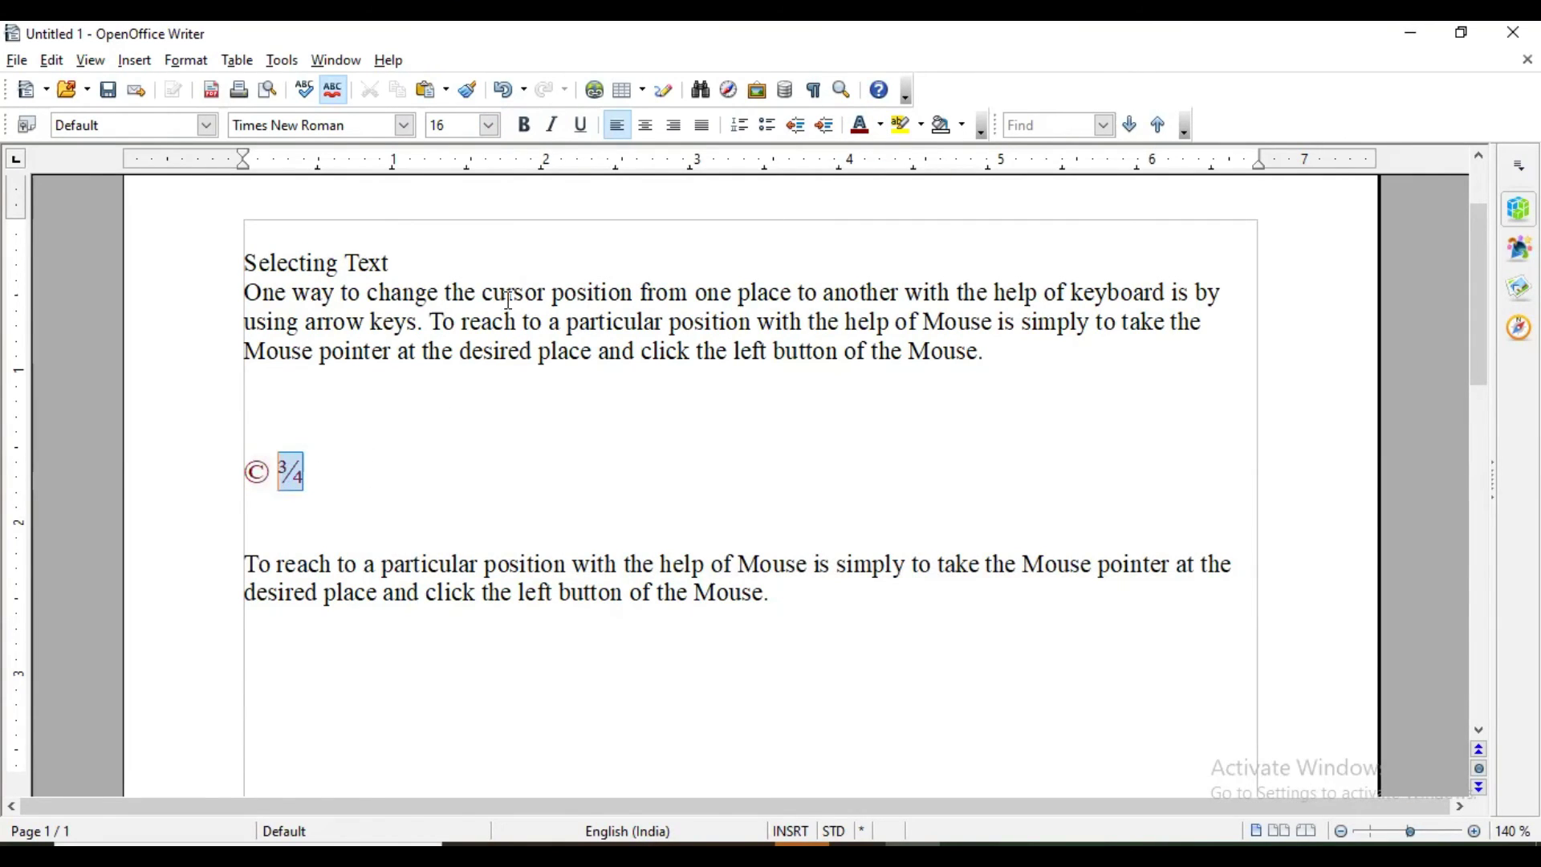
pyautogui.click(883, 127)
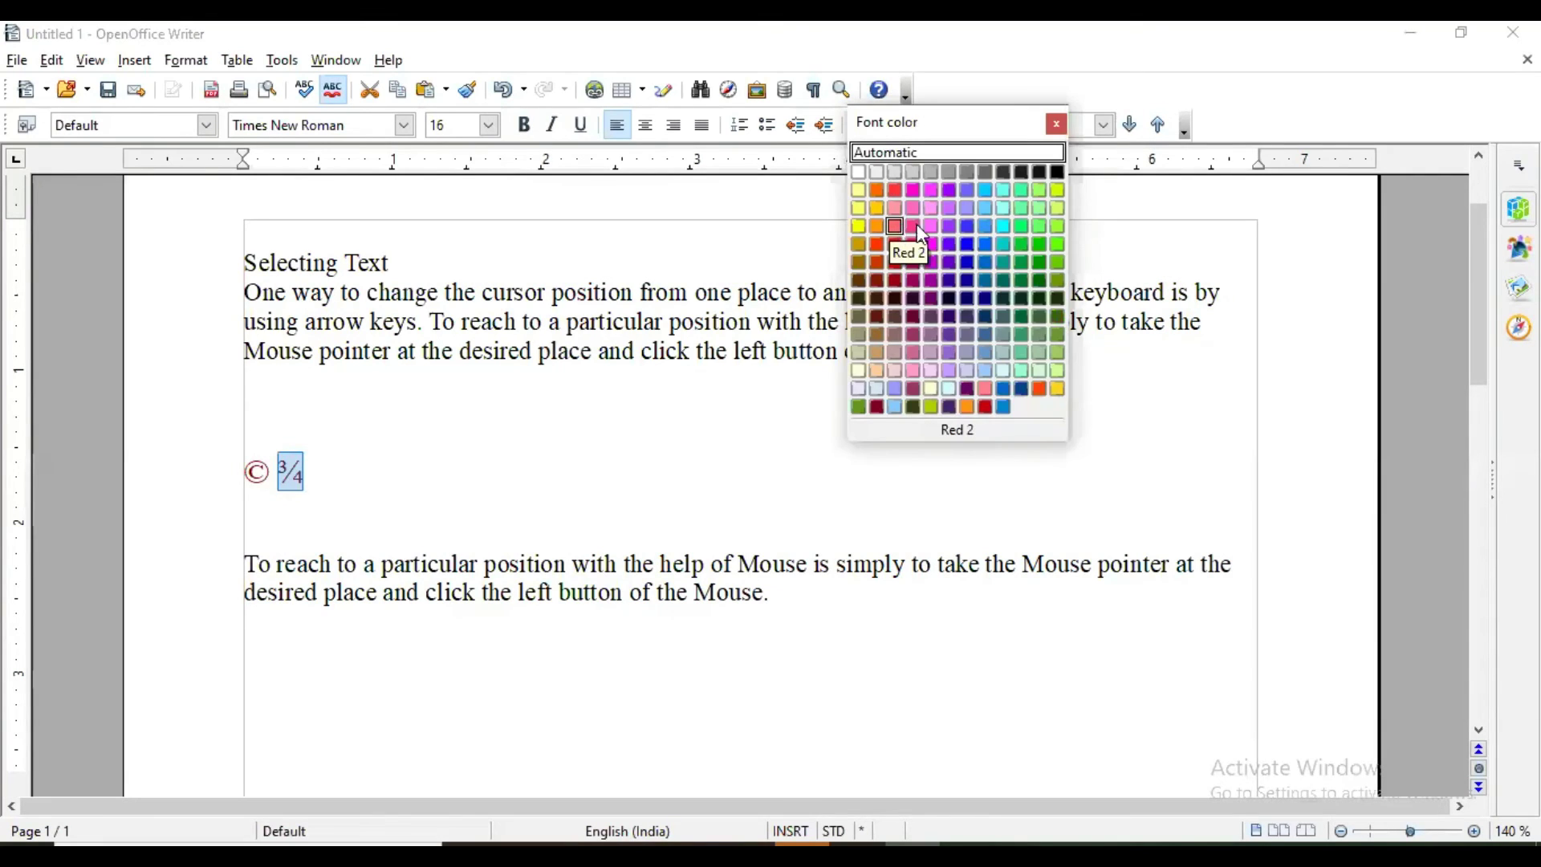
pyautogui.click(962, 245)
# - Apply the Heading 1 style to the line containing the © and ¾ symbols
pyautogui.click(595, 459)
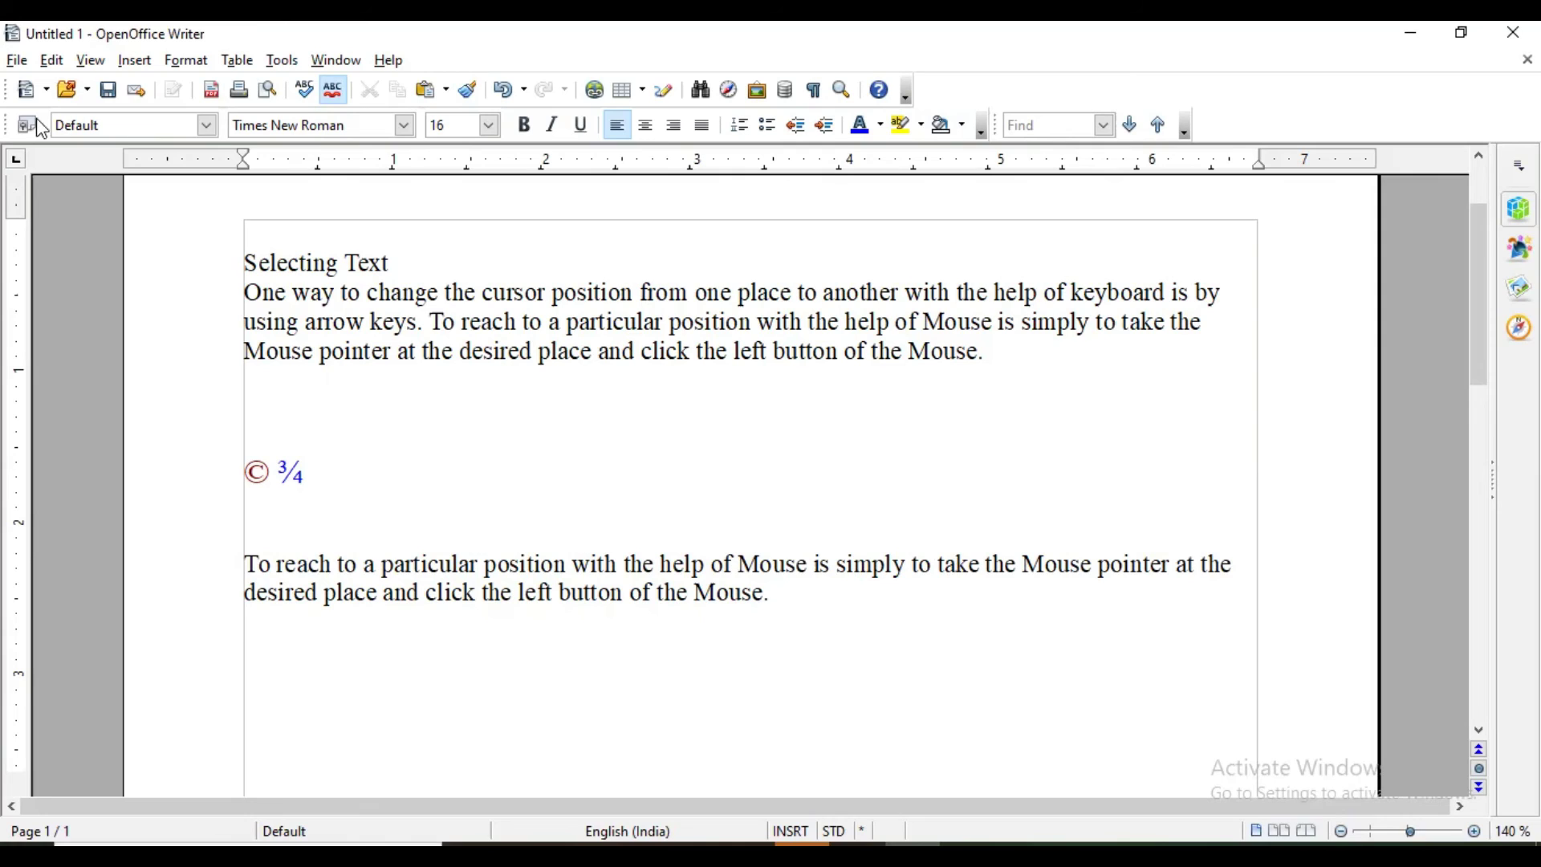
pyautogui.click(208, 127)
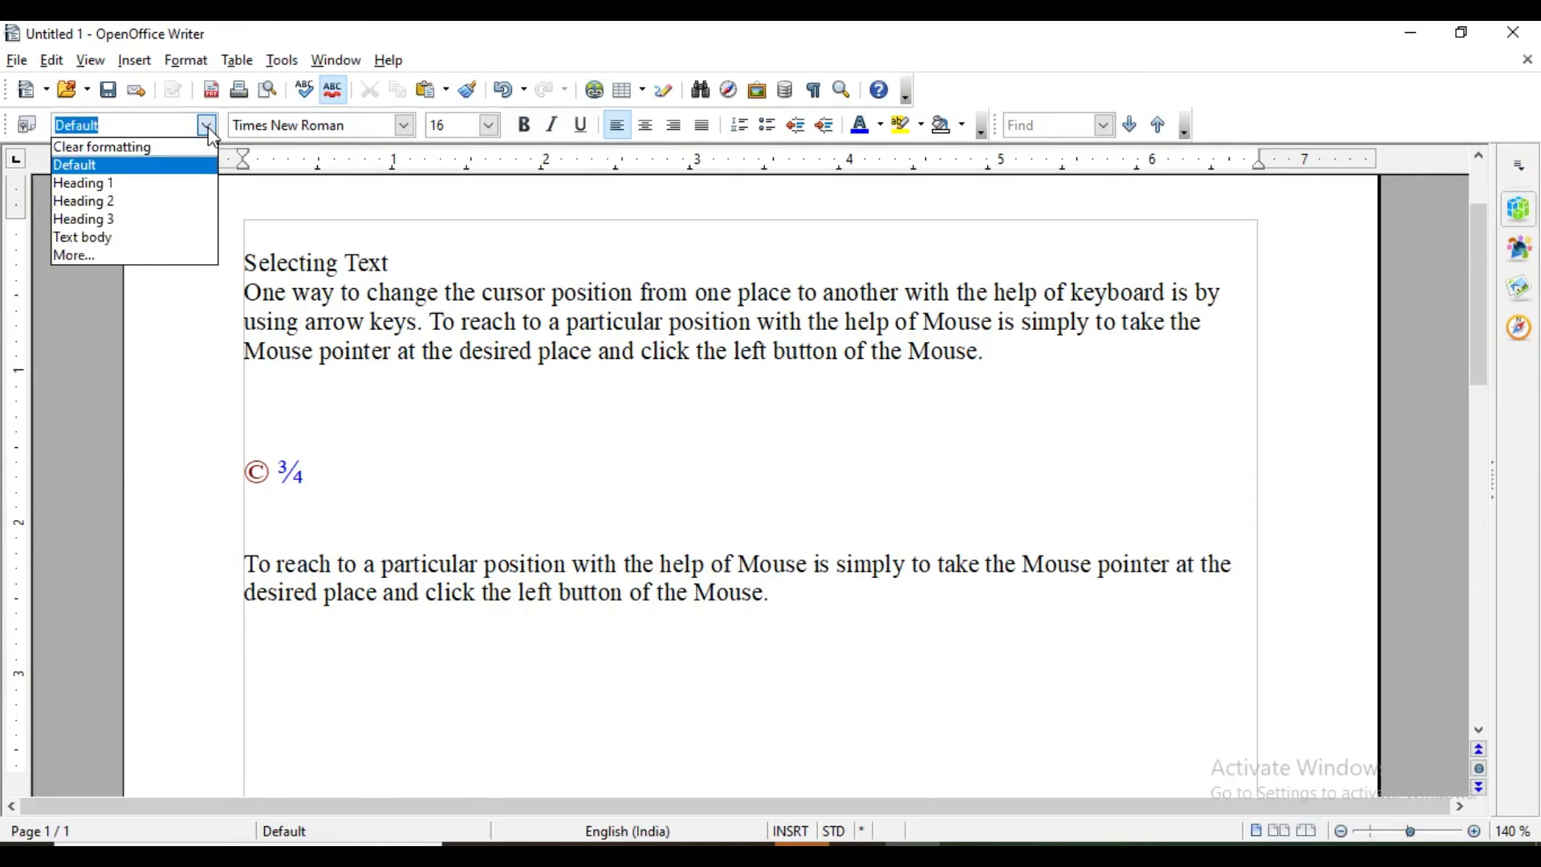
pyautogui.click(189, 184)
# - Apply the Heading 1 style to the blank line above the symbols and enter the heading "India"
pyautogui.click(295, 426)
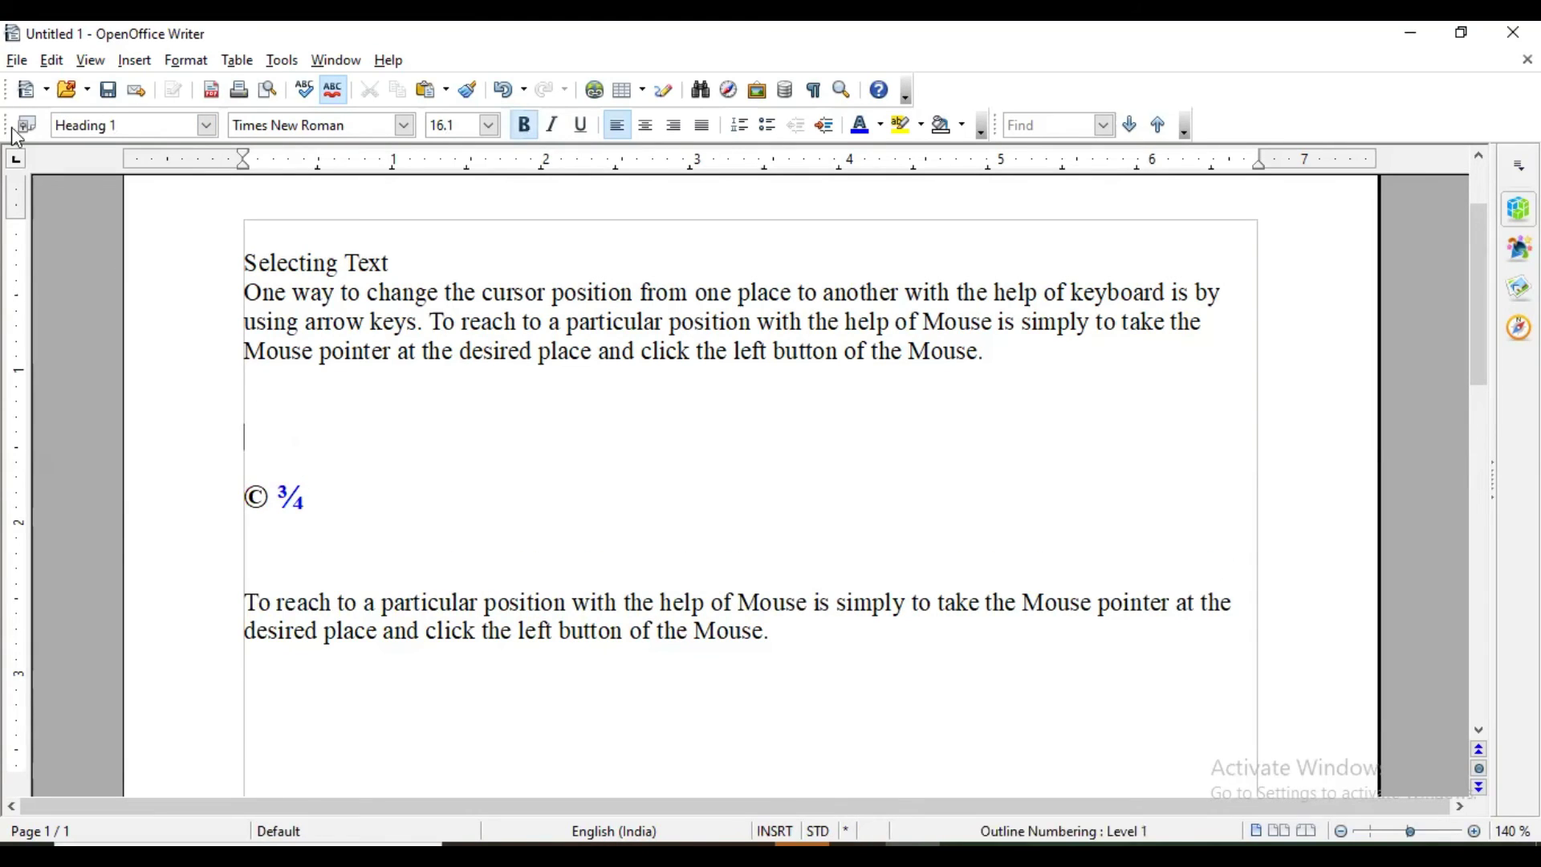
pyautogui.click(208, 126)
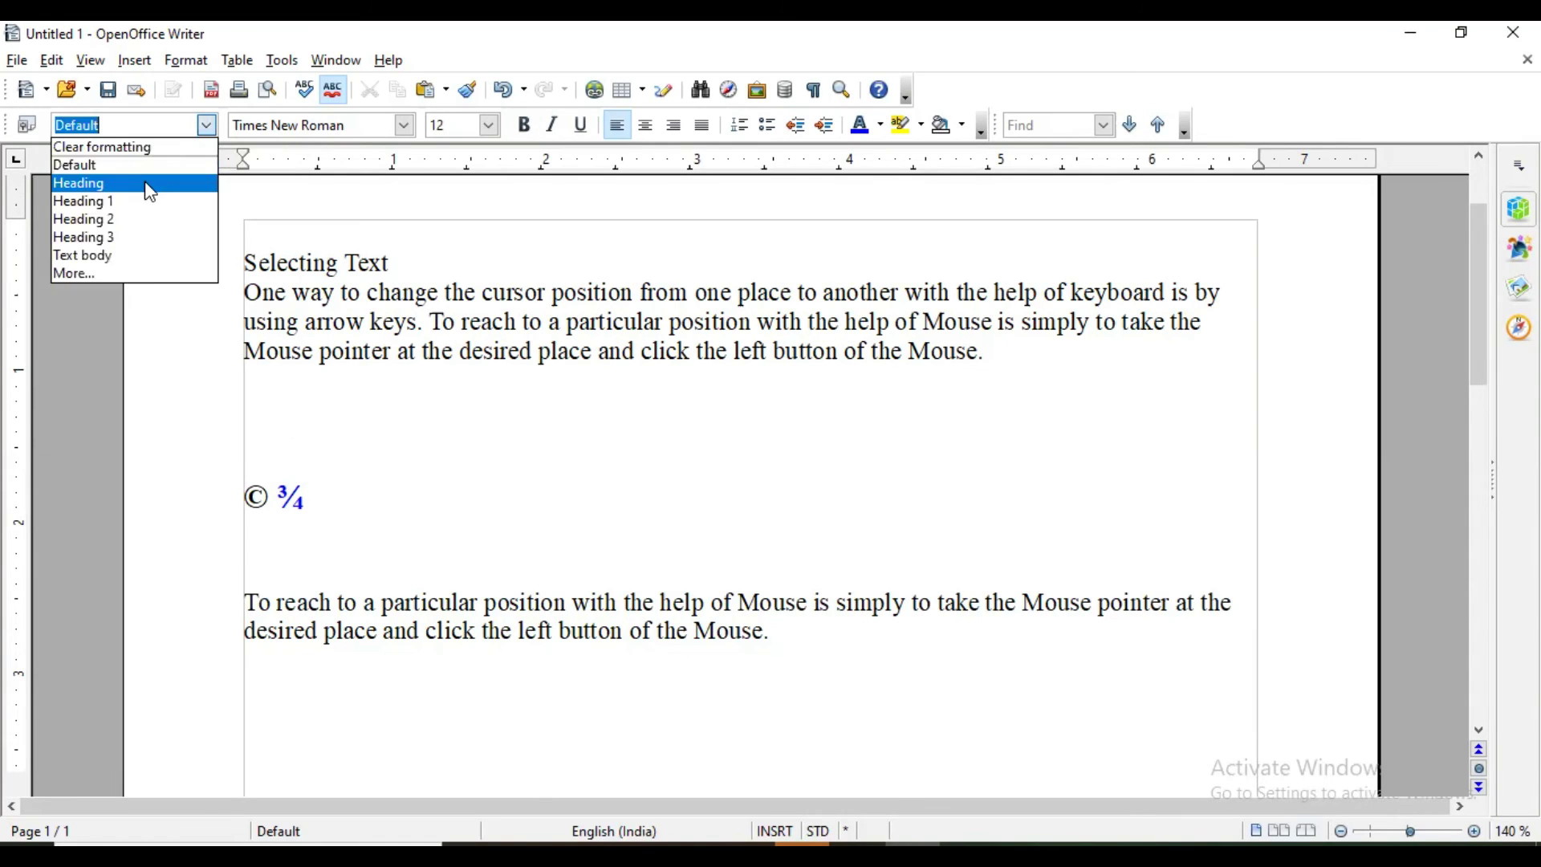
pyautogui.click(144, 198)
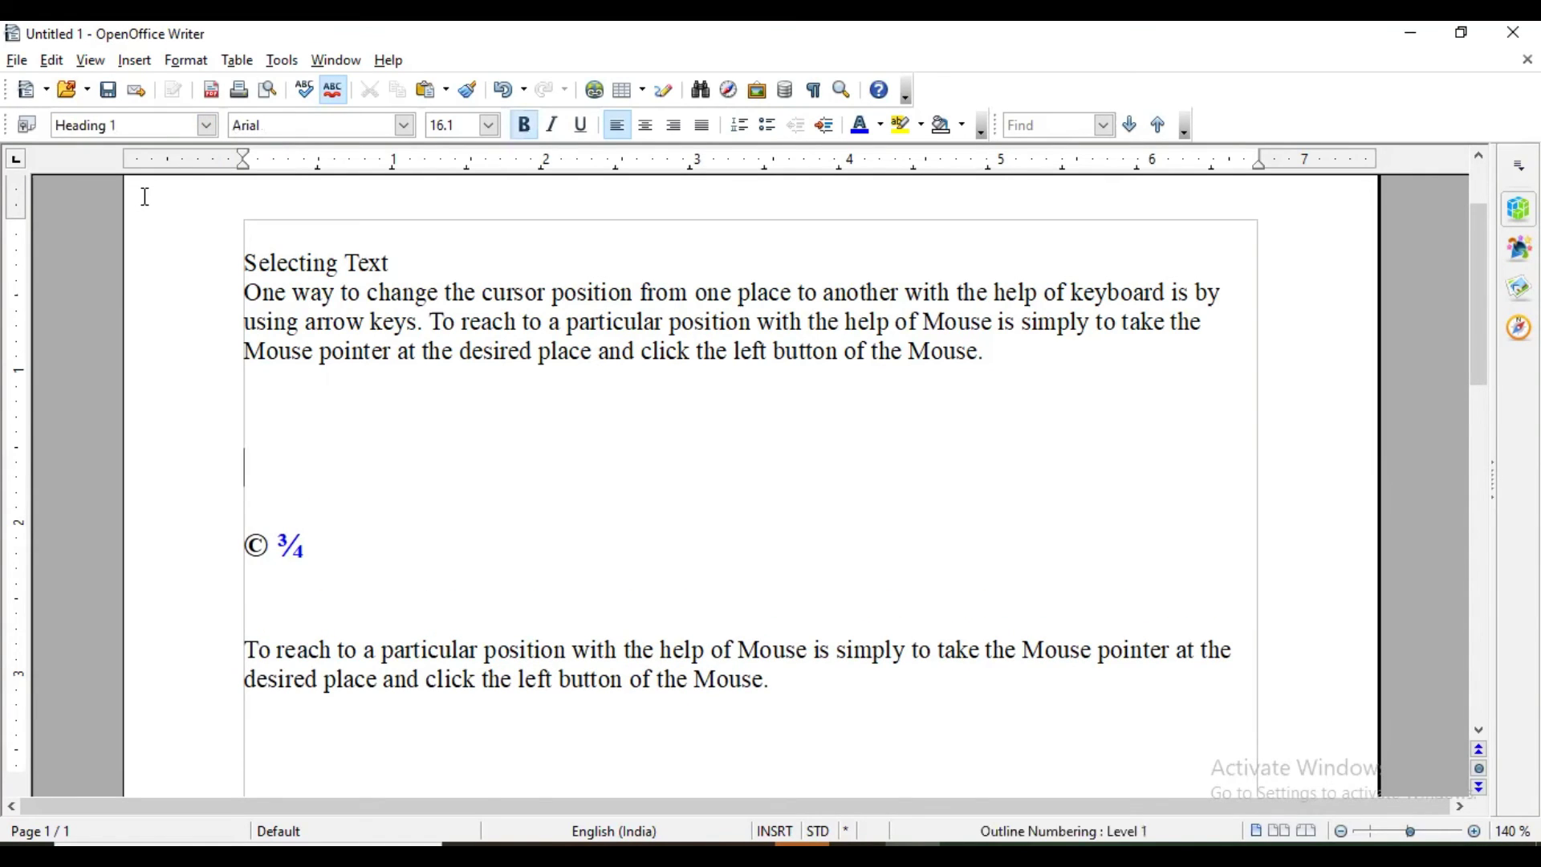
pyautogui.write('india')
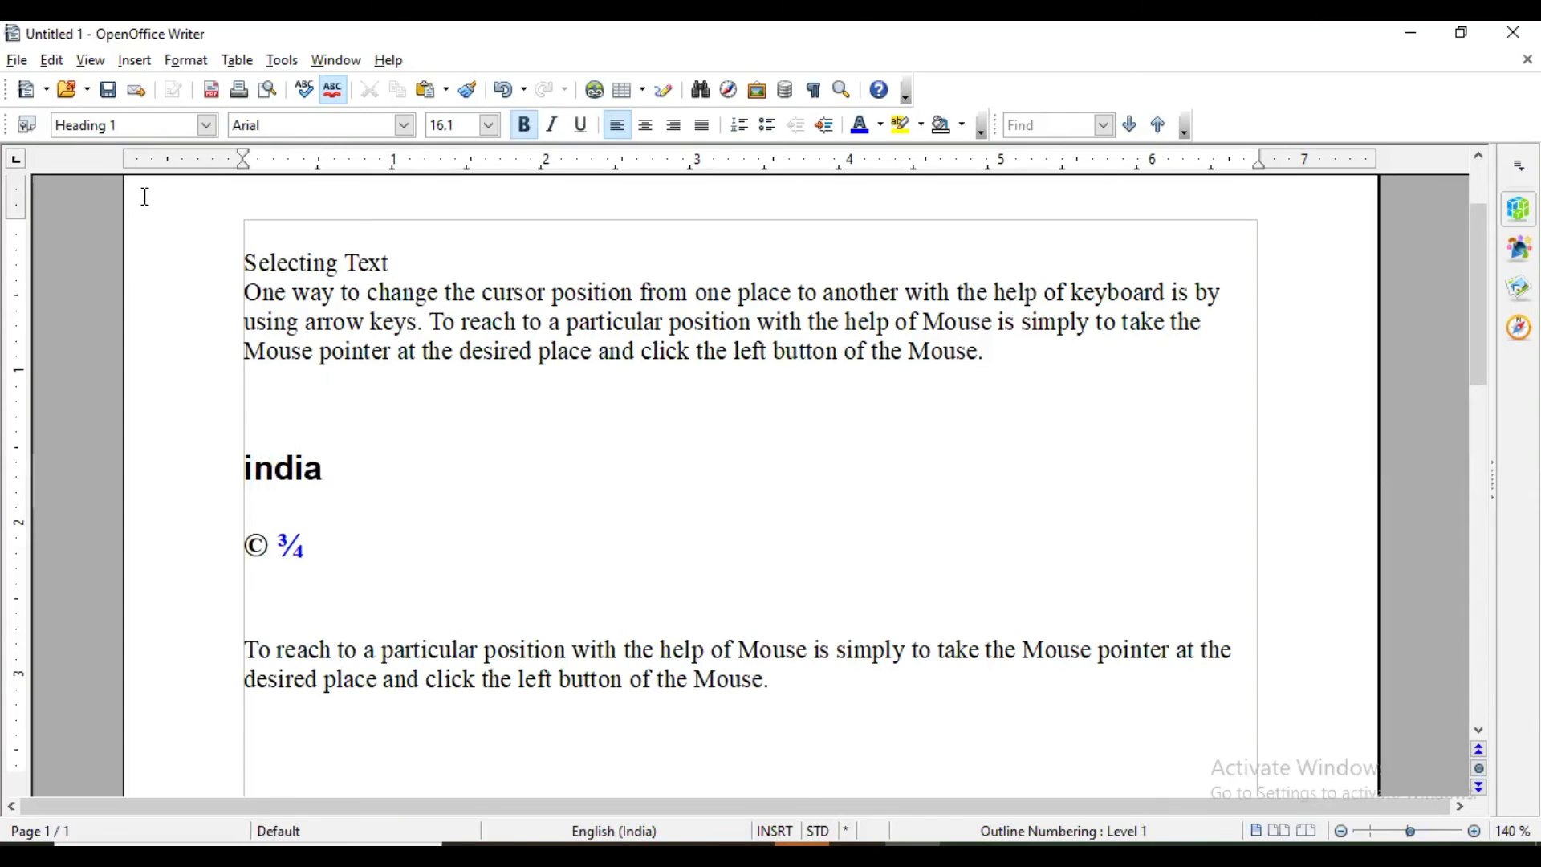
pyautogui.click(255, 468)
pyautogui.press('BackSpace')
pyautogui.write('I')
# - Change the font of the "India" heading to Bahnschrift
pyautogui.click(208, 125)
pyautogui.click(434, 131)
pyautogui.click(406, 126)
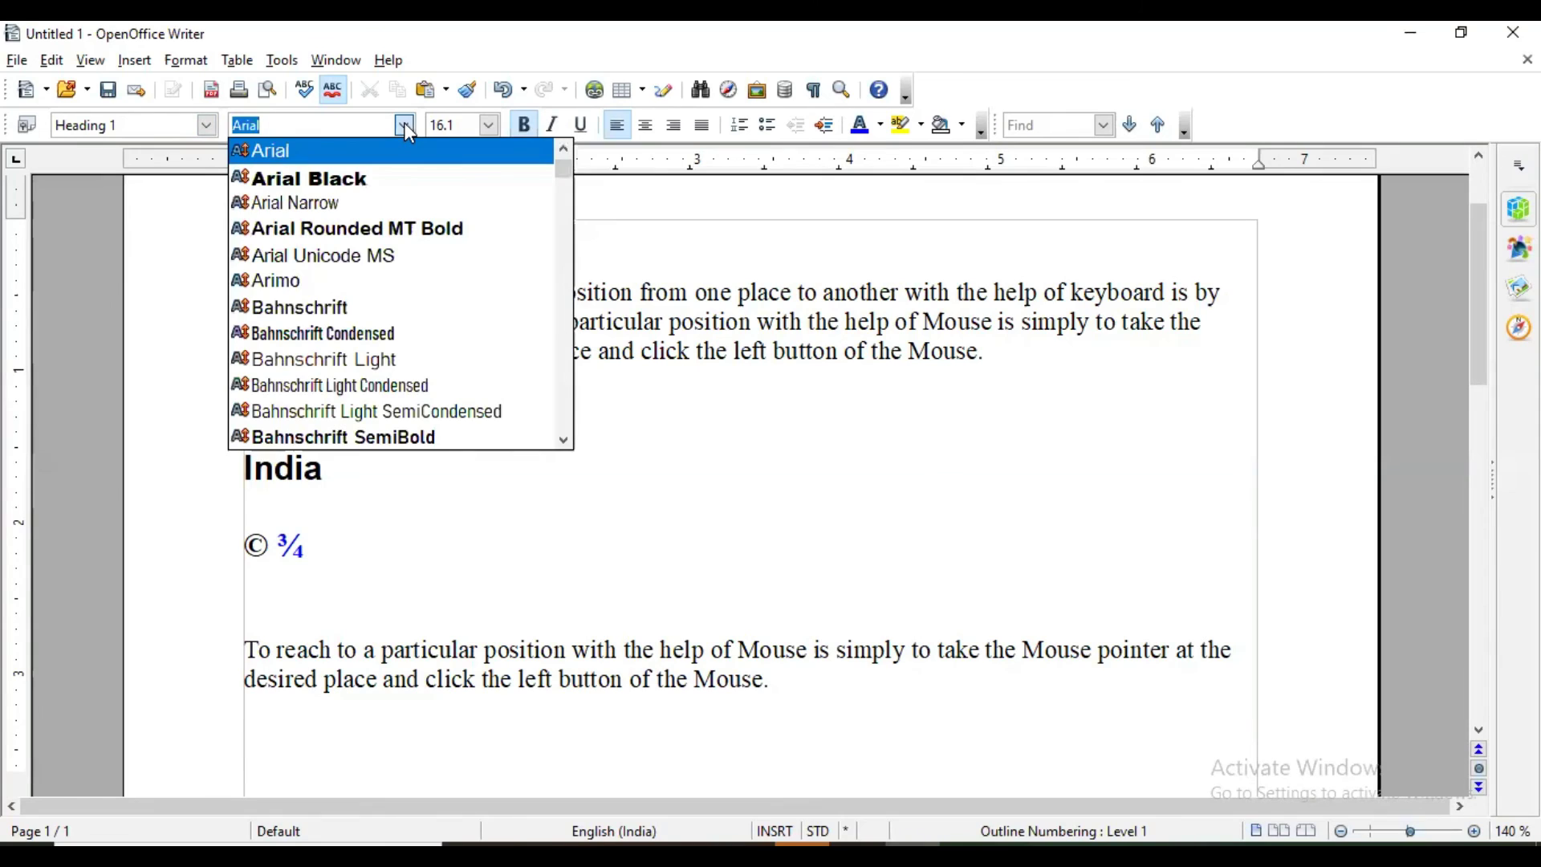
pyautogui.click(399, 307)
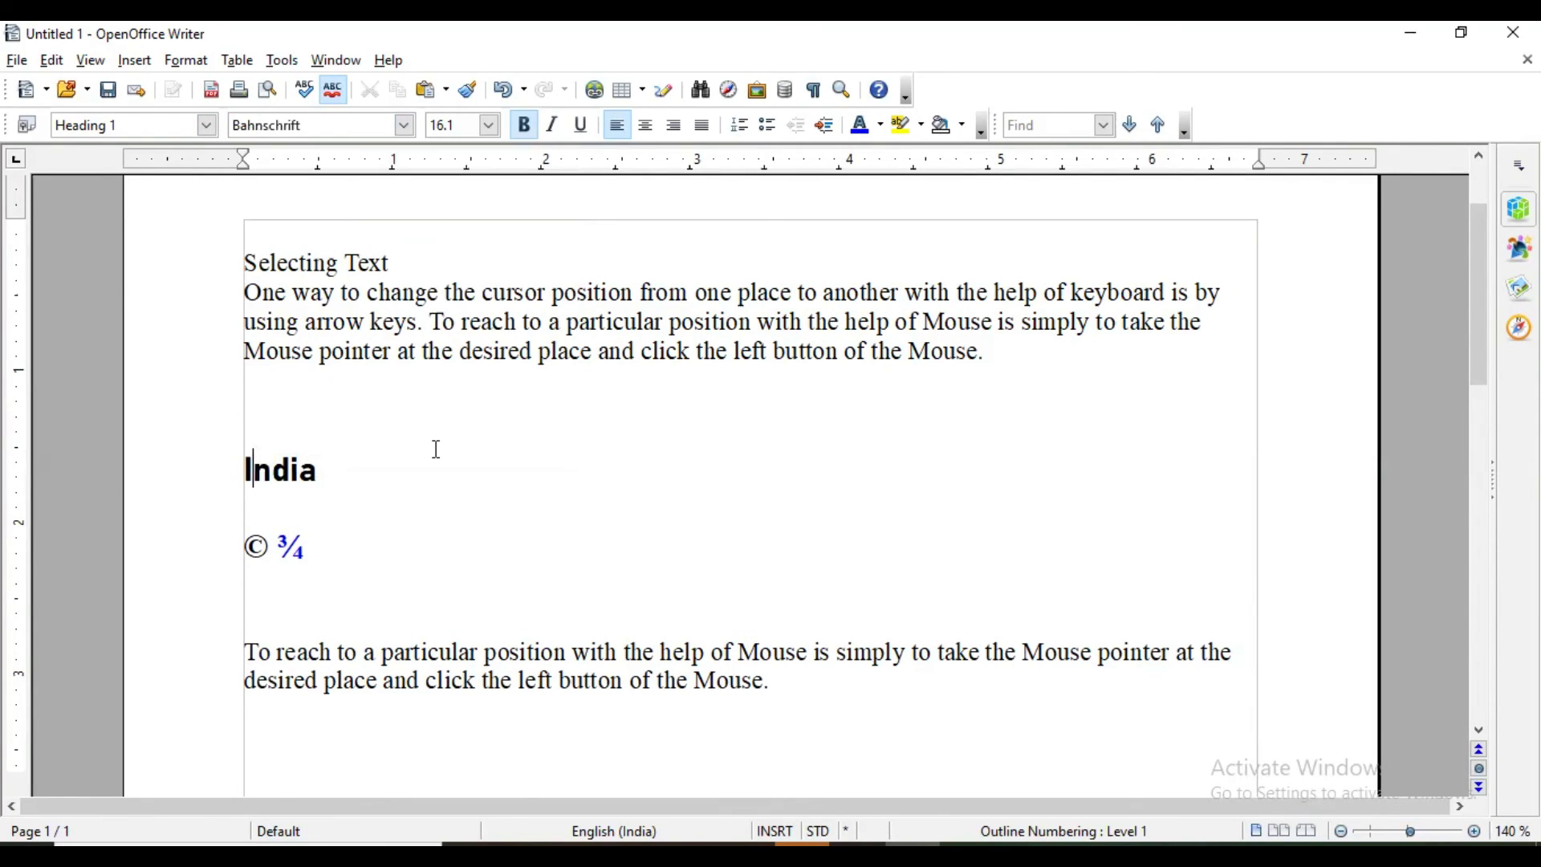
# - Set the "India" heading to font size 15 and underline it
pyautogui.click(490, 126)
pyautogui.click(461, 292)
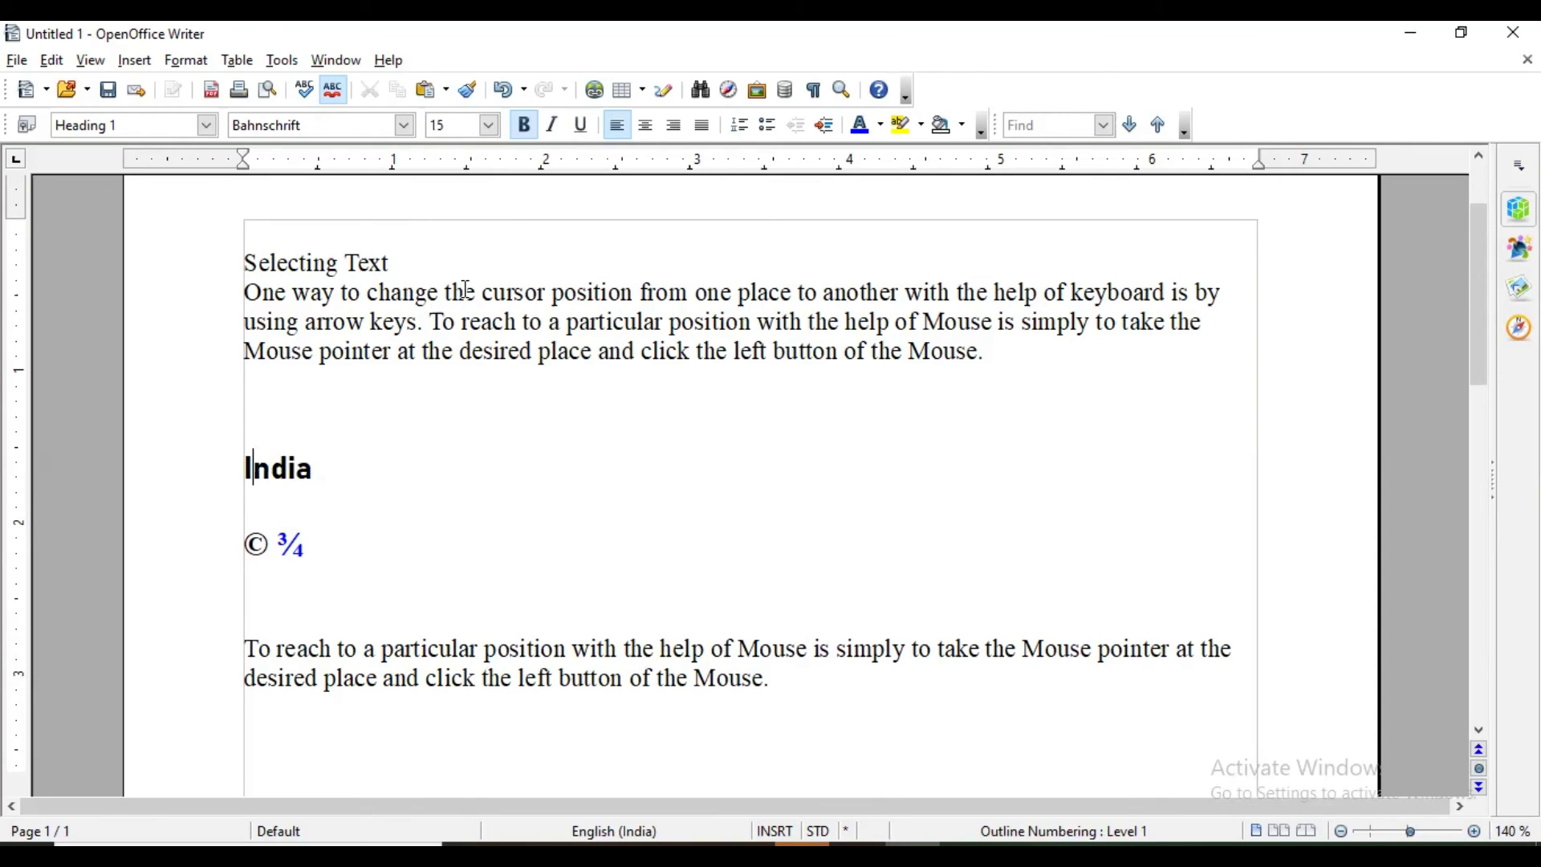
pyautogui.doubleClick(270, 468)
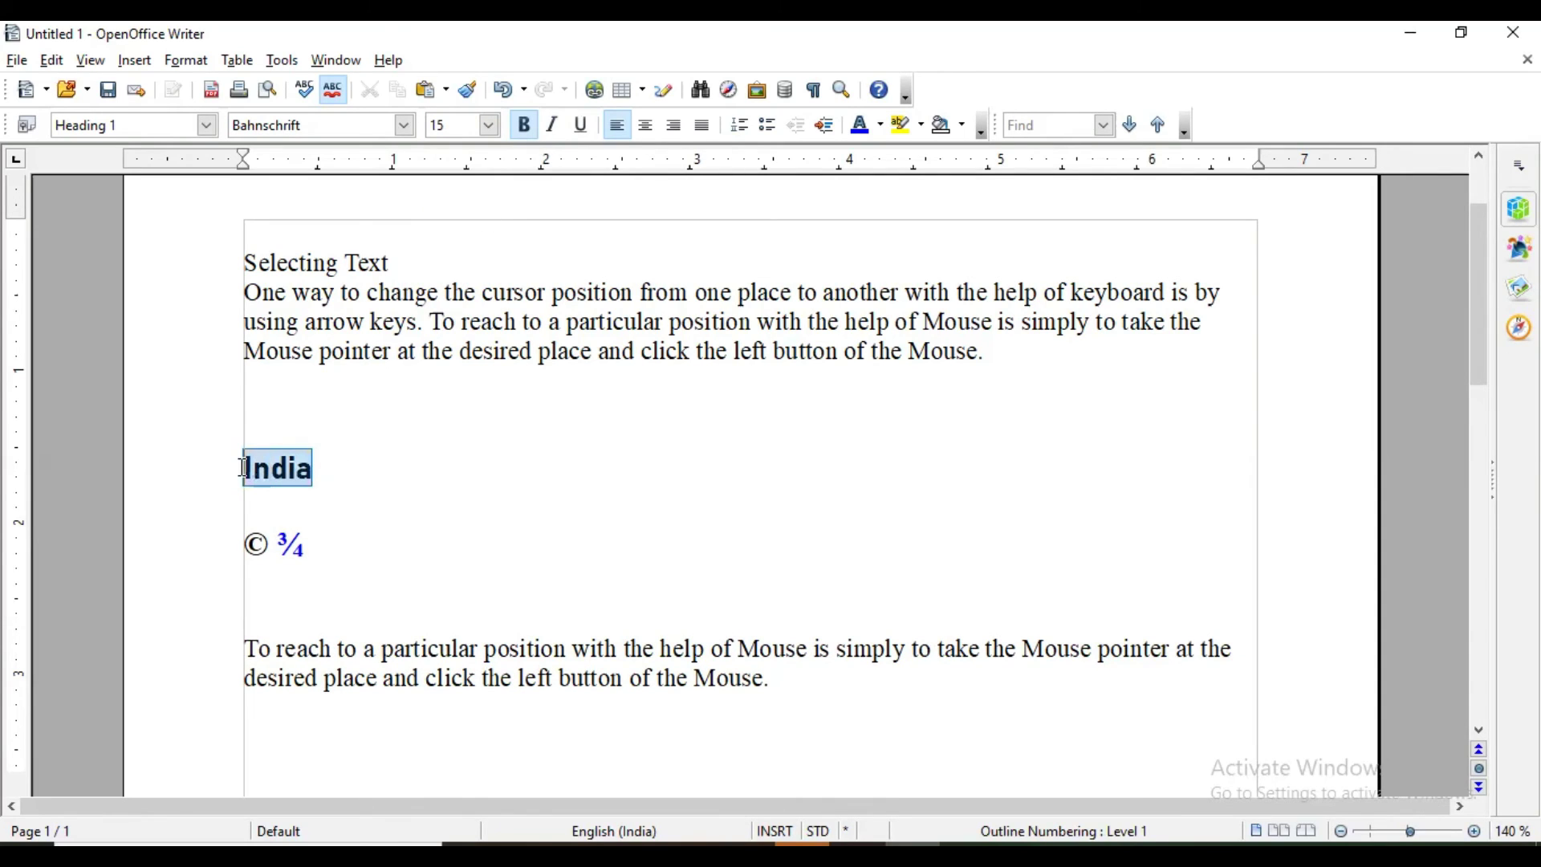
pyautogui.click(575, 129)
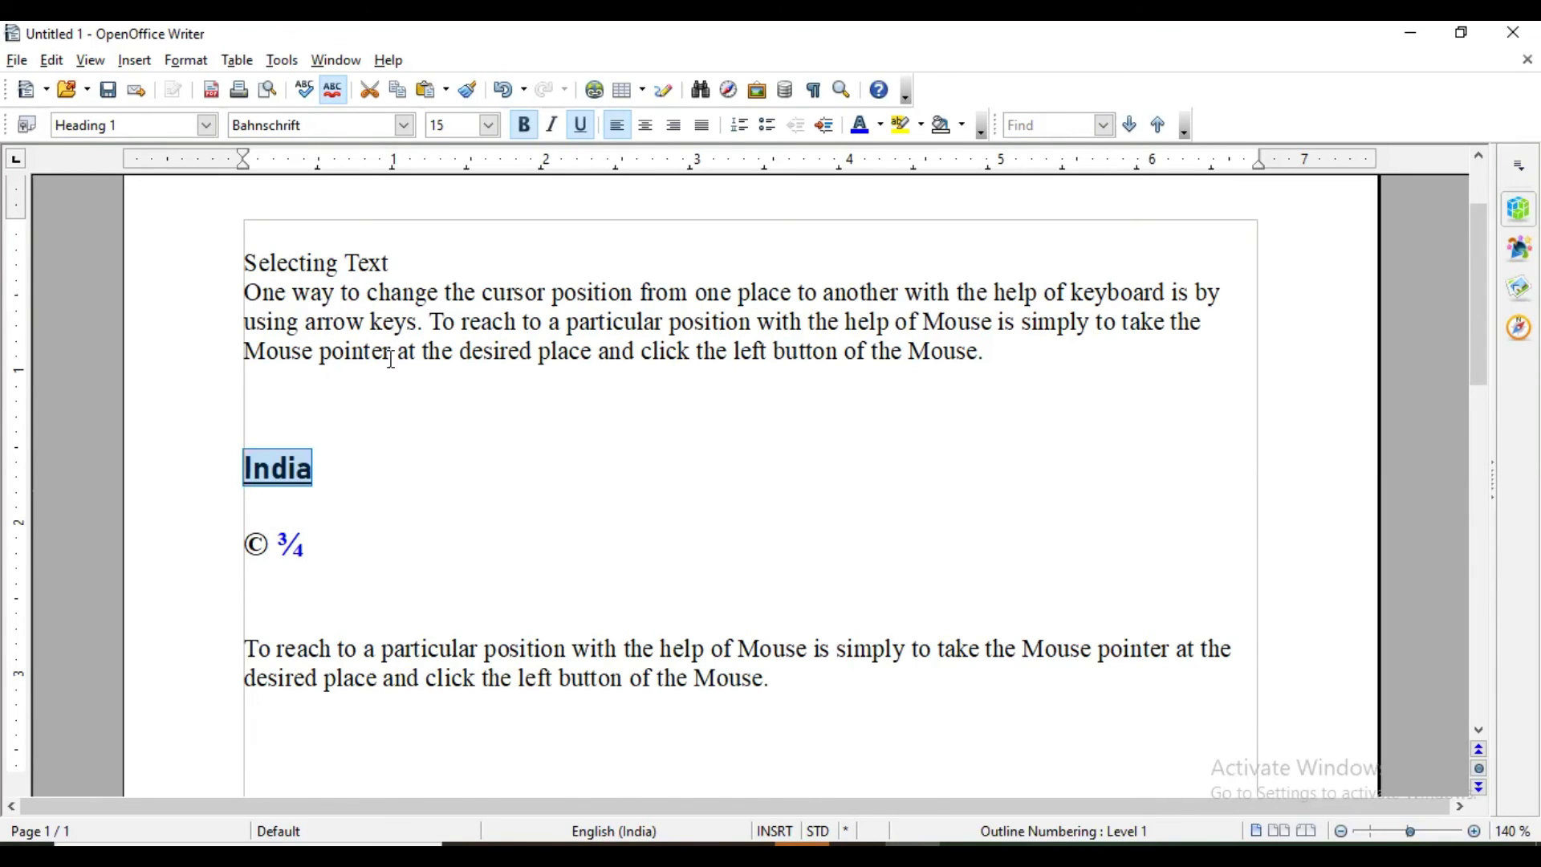
# - Justify the first paragraph below the "Selecting Text" line
pyautogui.click(1223, 300)
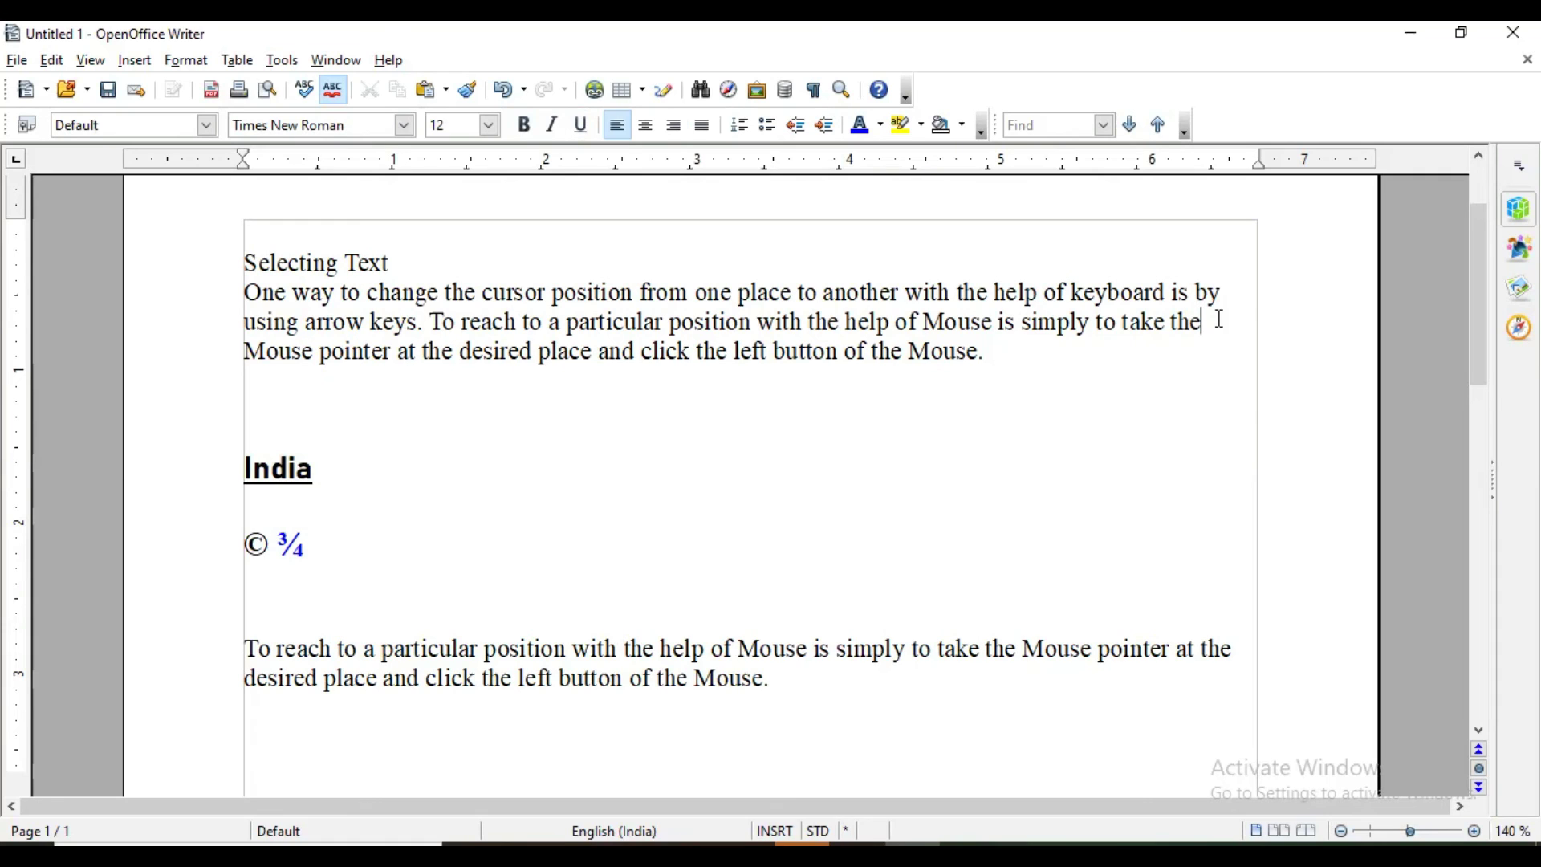
pyautogui.moveTo(245, 294); pyautogui.dragTo(1032, 372)
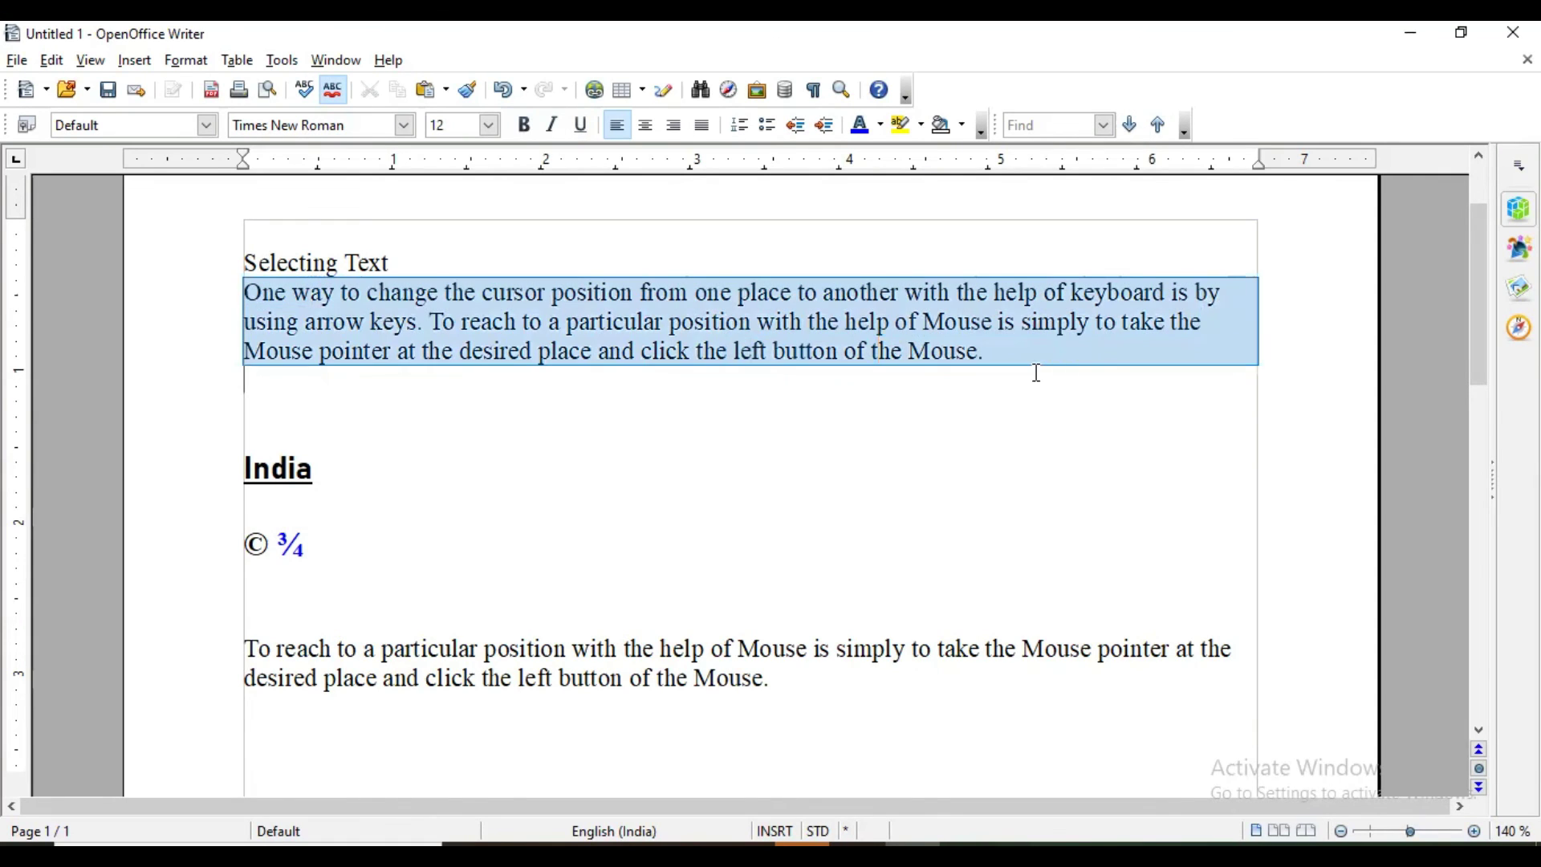
pyautogui.click(707, 128)
pyautogui.click(1250, 315)
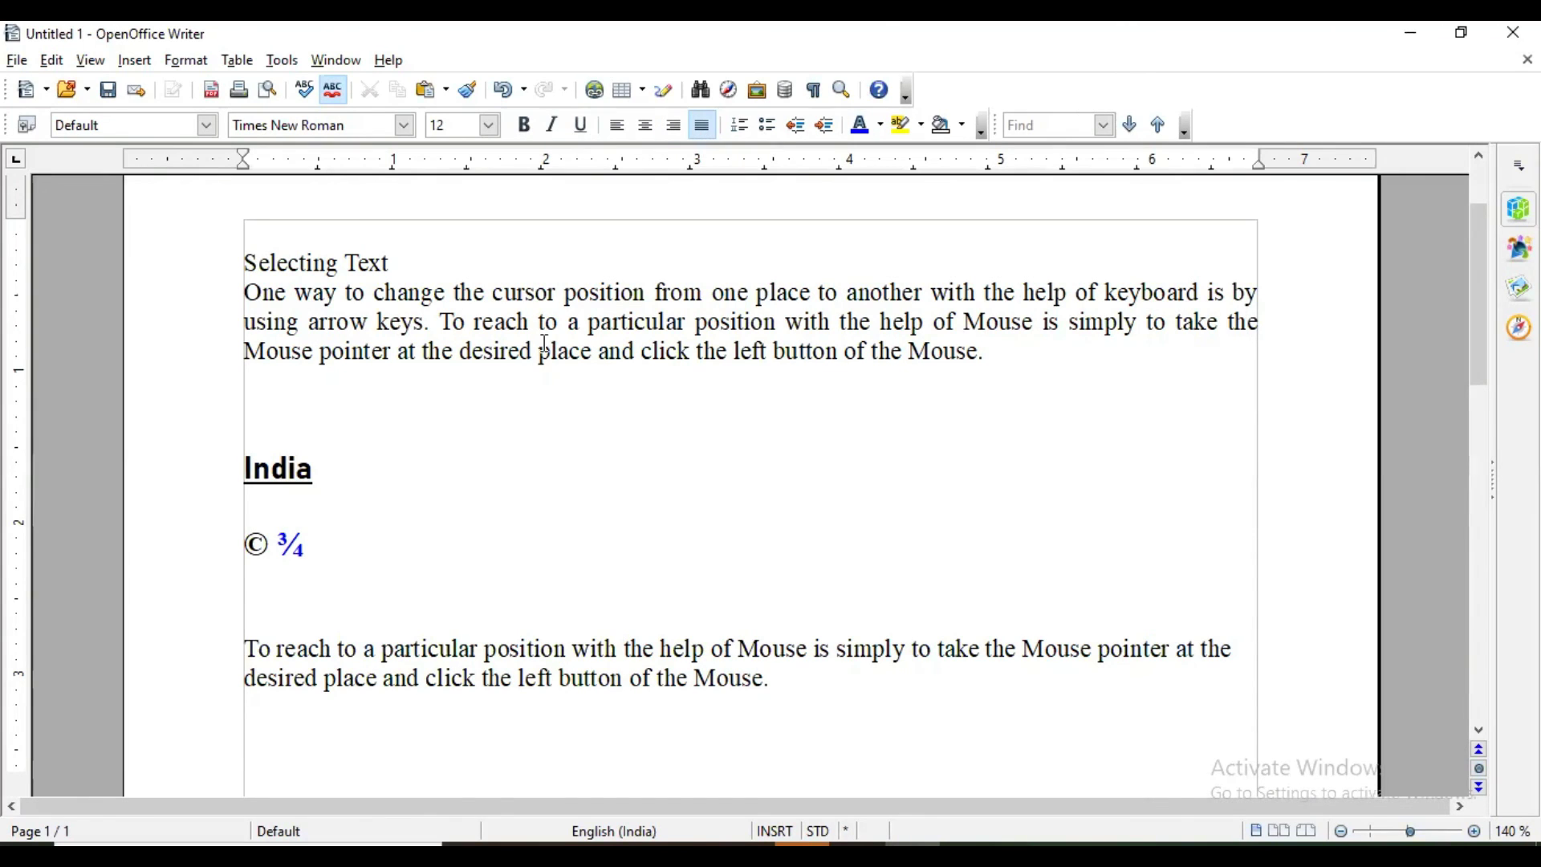
# - Right-align the "India" heading and centre the "© ¾" symbols line below it
pyautogui.moveTo(317, 477); pyautogui.dragTo(244, 470)
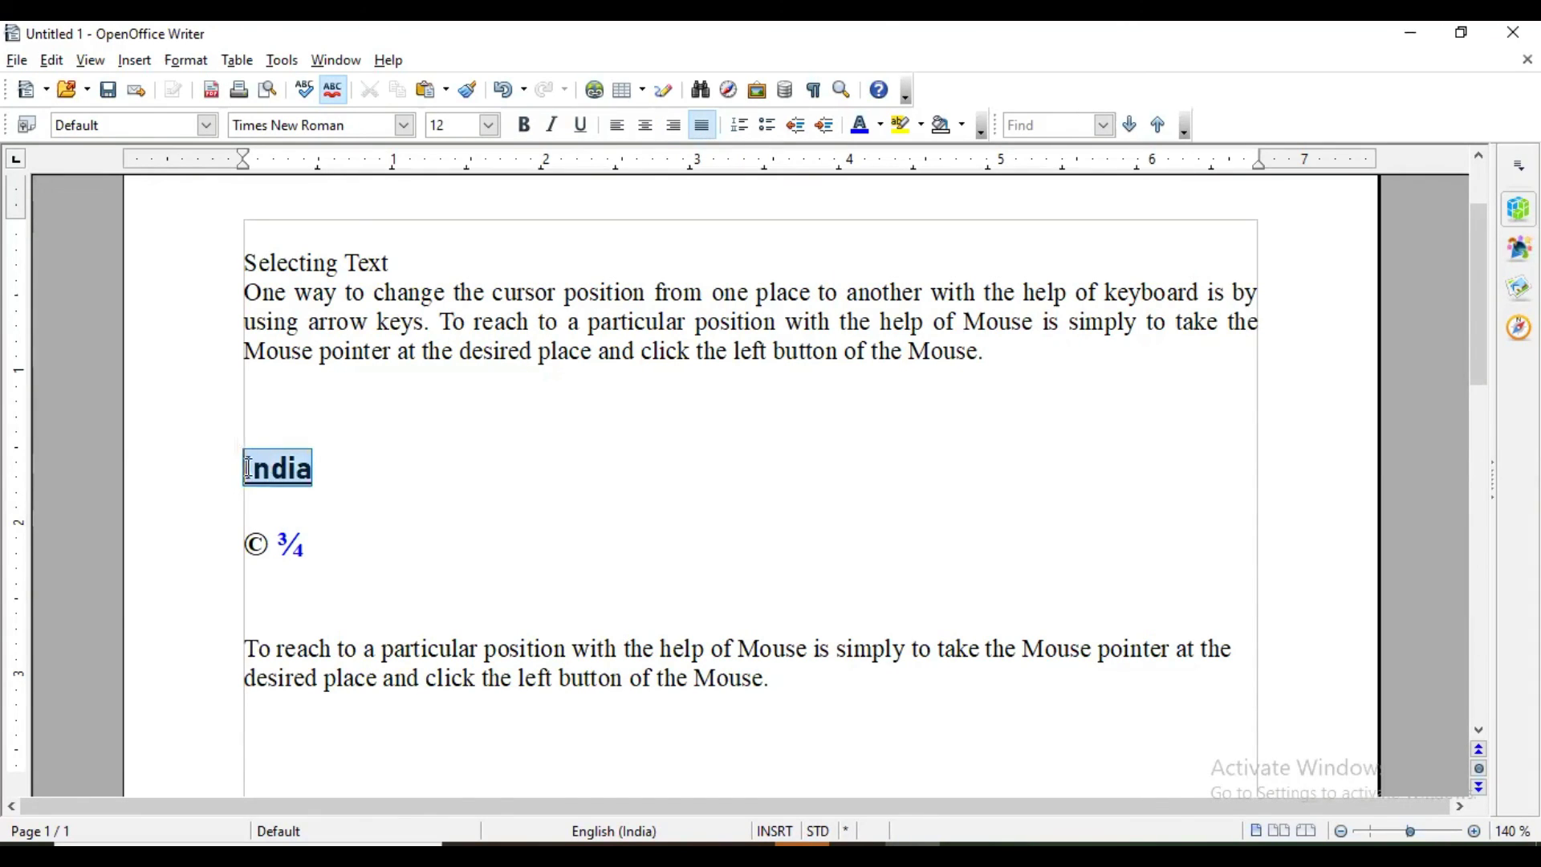
pyautogui.click(675, 127)
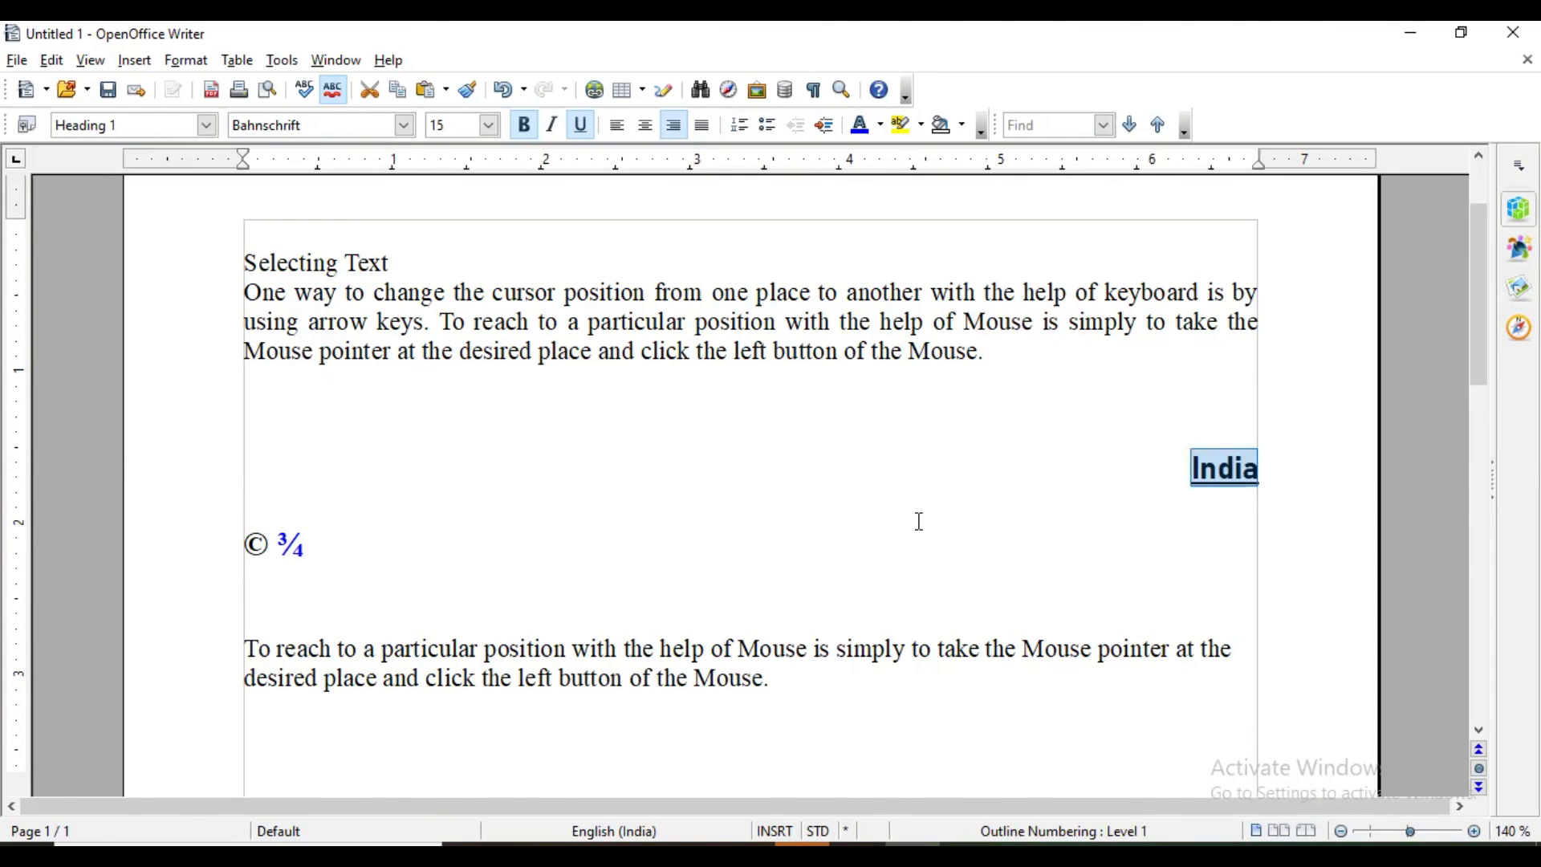
pyautogui.moveTo(315, 543); pyautogui.dragTo(221, 538)
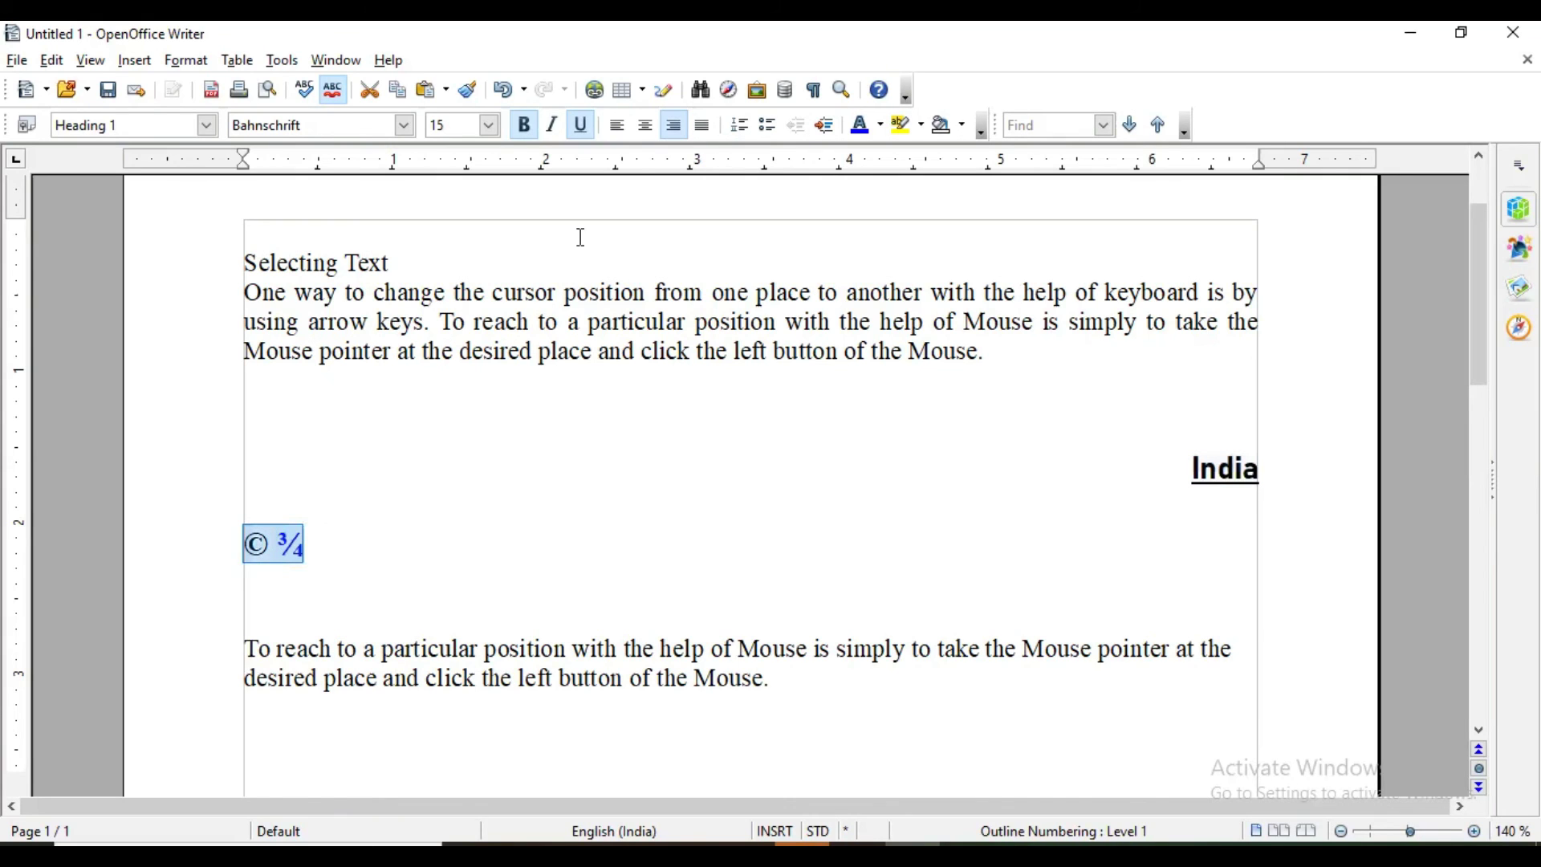
pyautogui.click(646, 127)
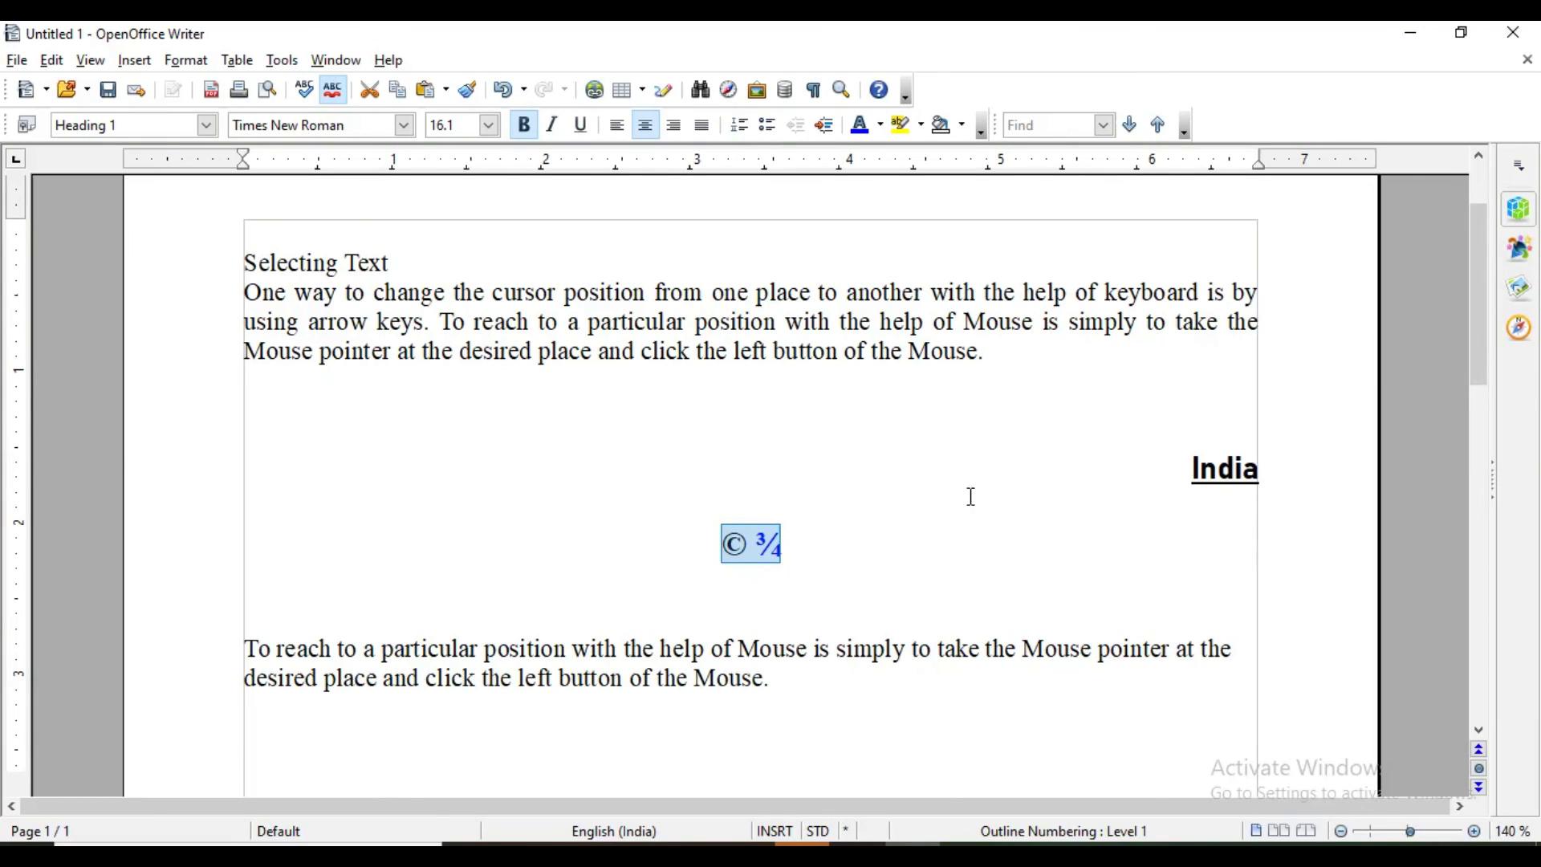
# - Apply automatic numbering to the "India" and "© ¾" heading lines and dismiss the floating Bullets and Numbering tools
pyautogui.click(735, 130)
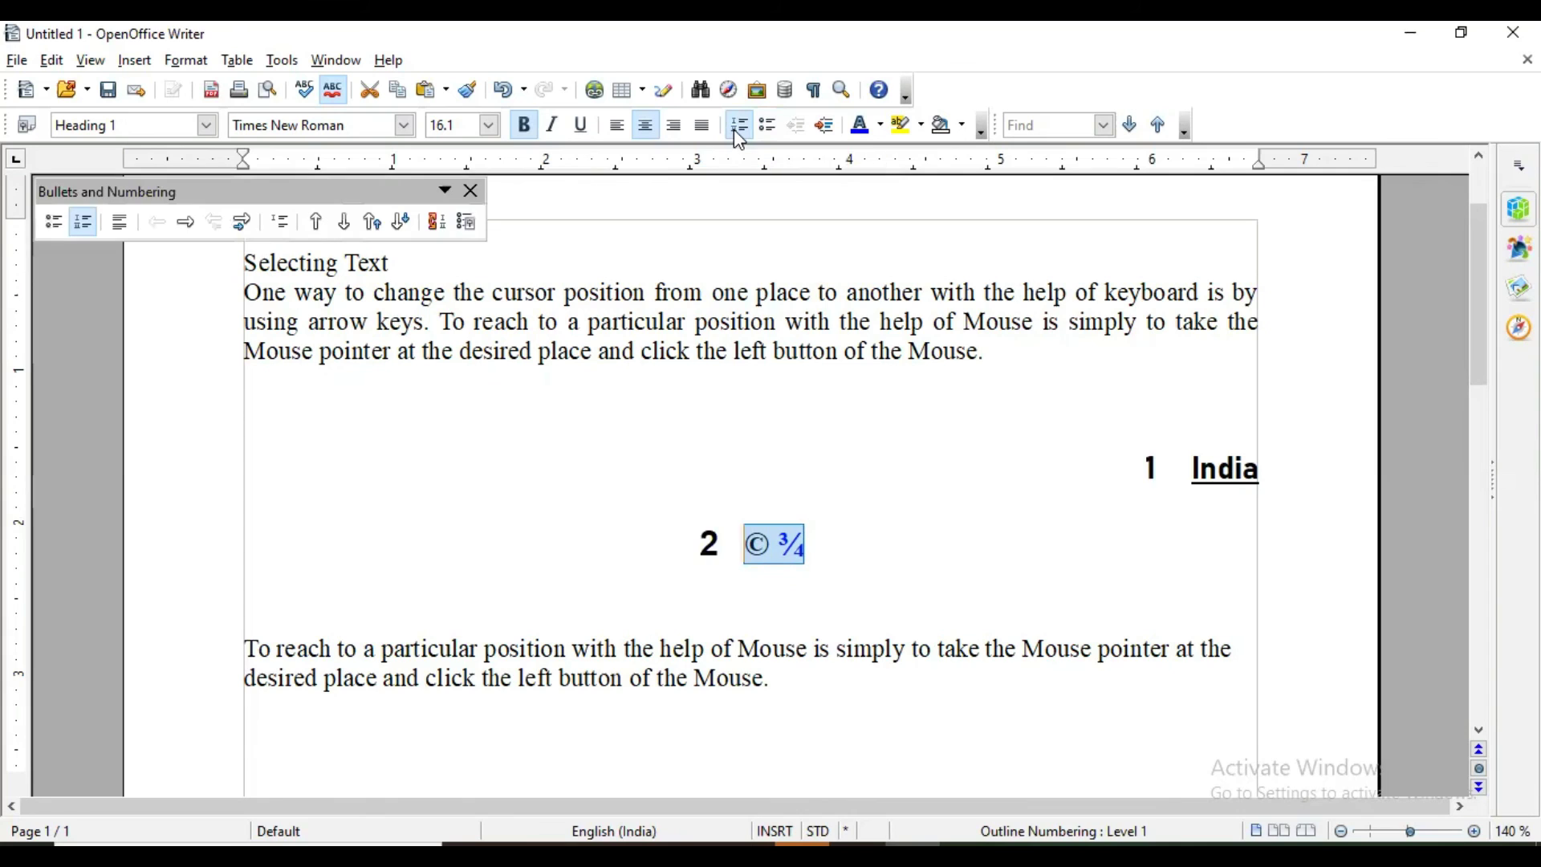
pyautogui.moveTo(328, 194); pyautogui.dragTo(561, 195)
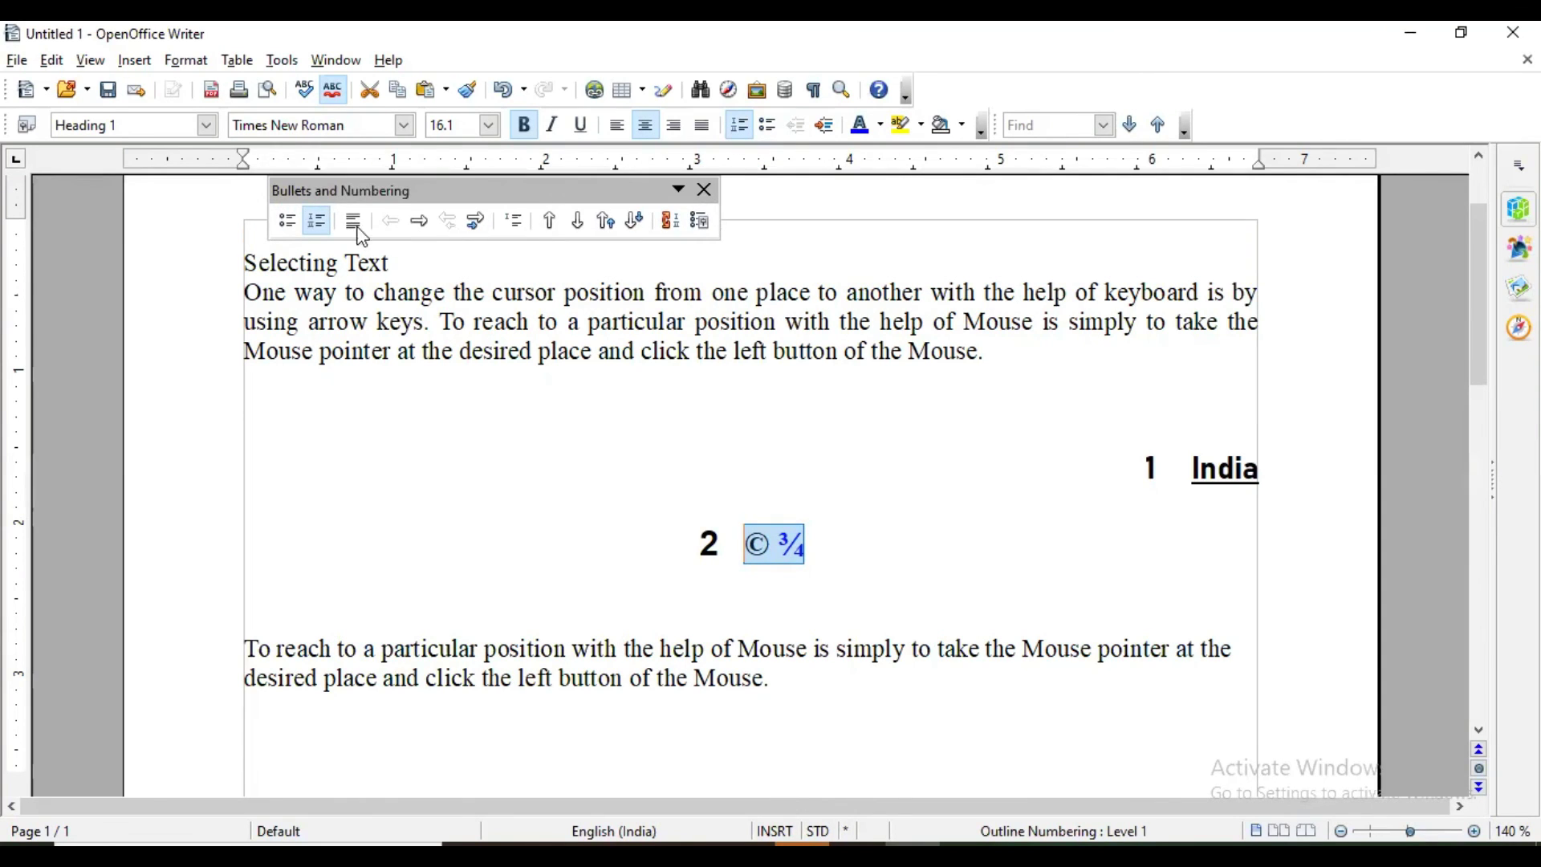
pyautogui.click(704, 191)
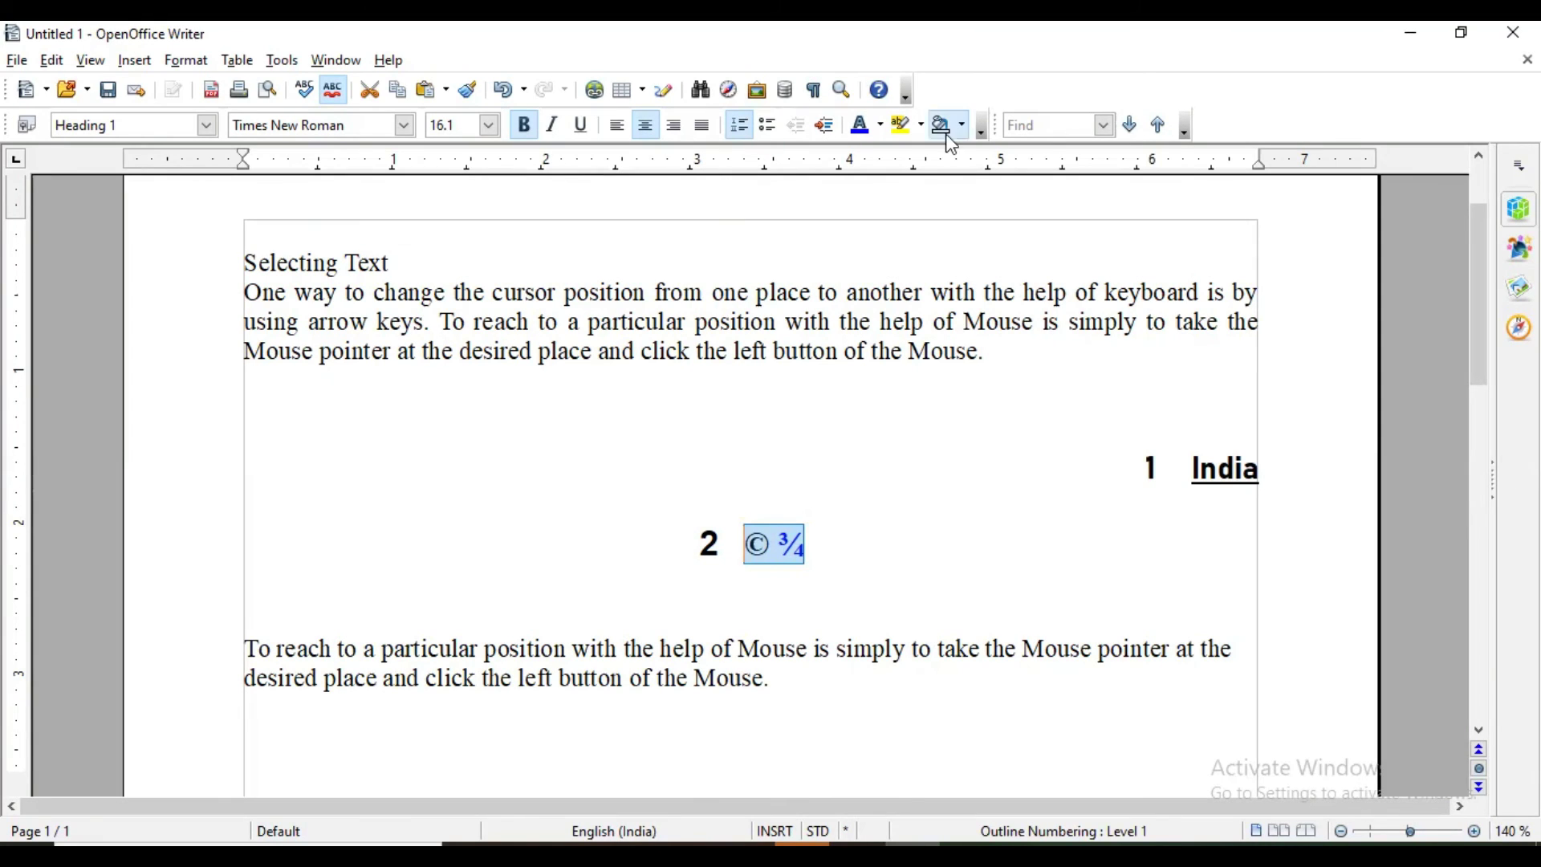
pyautogui.moveTo(883, 126); pyautogui.dragTo(890, 133)
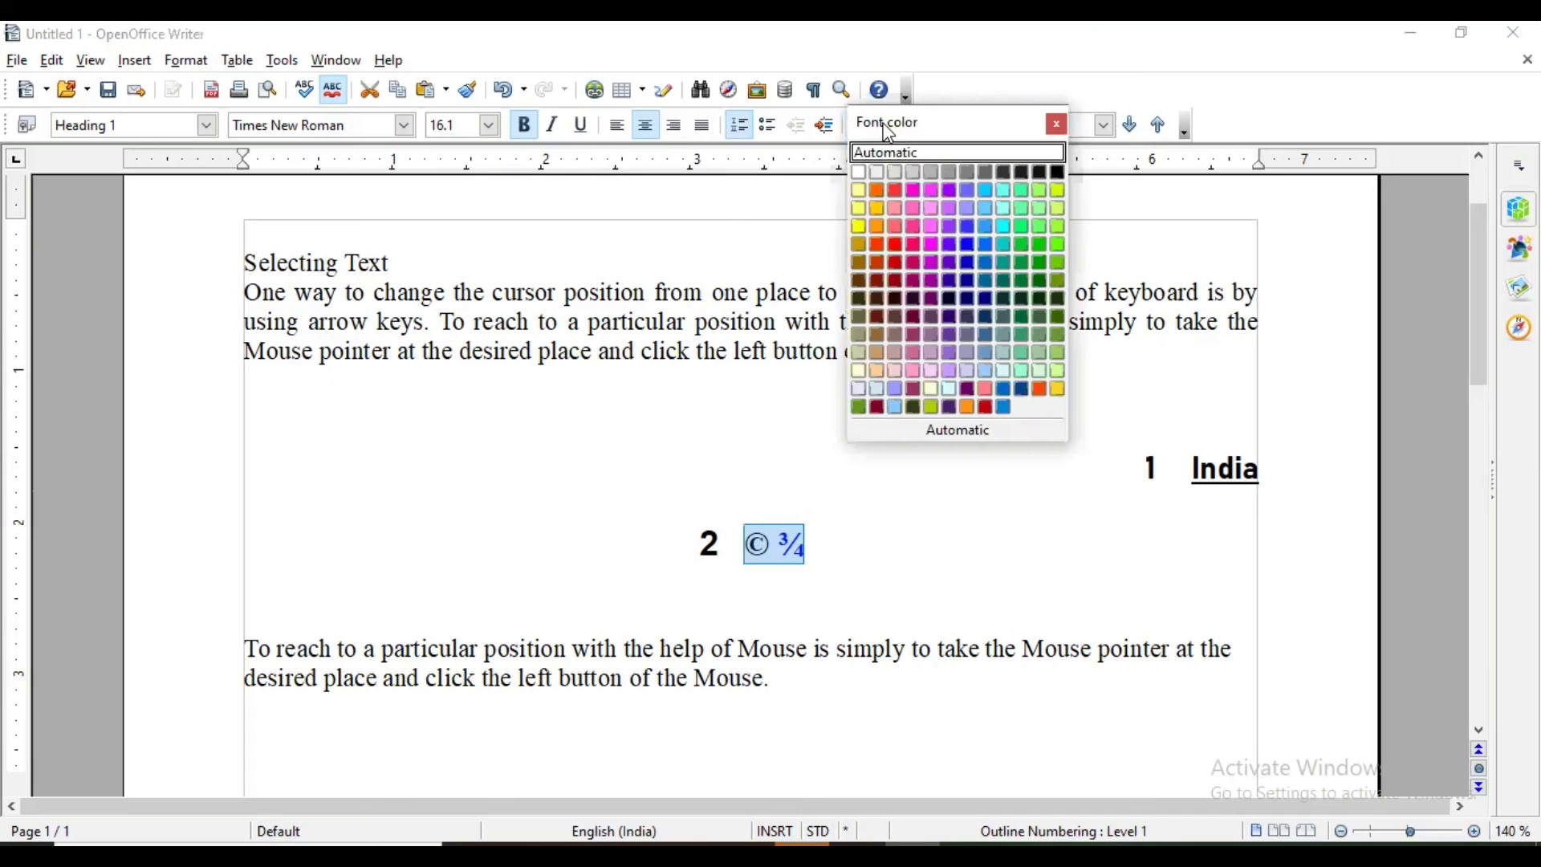
pyautogui.click(1058, 123)
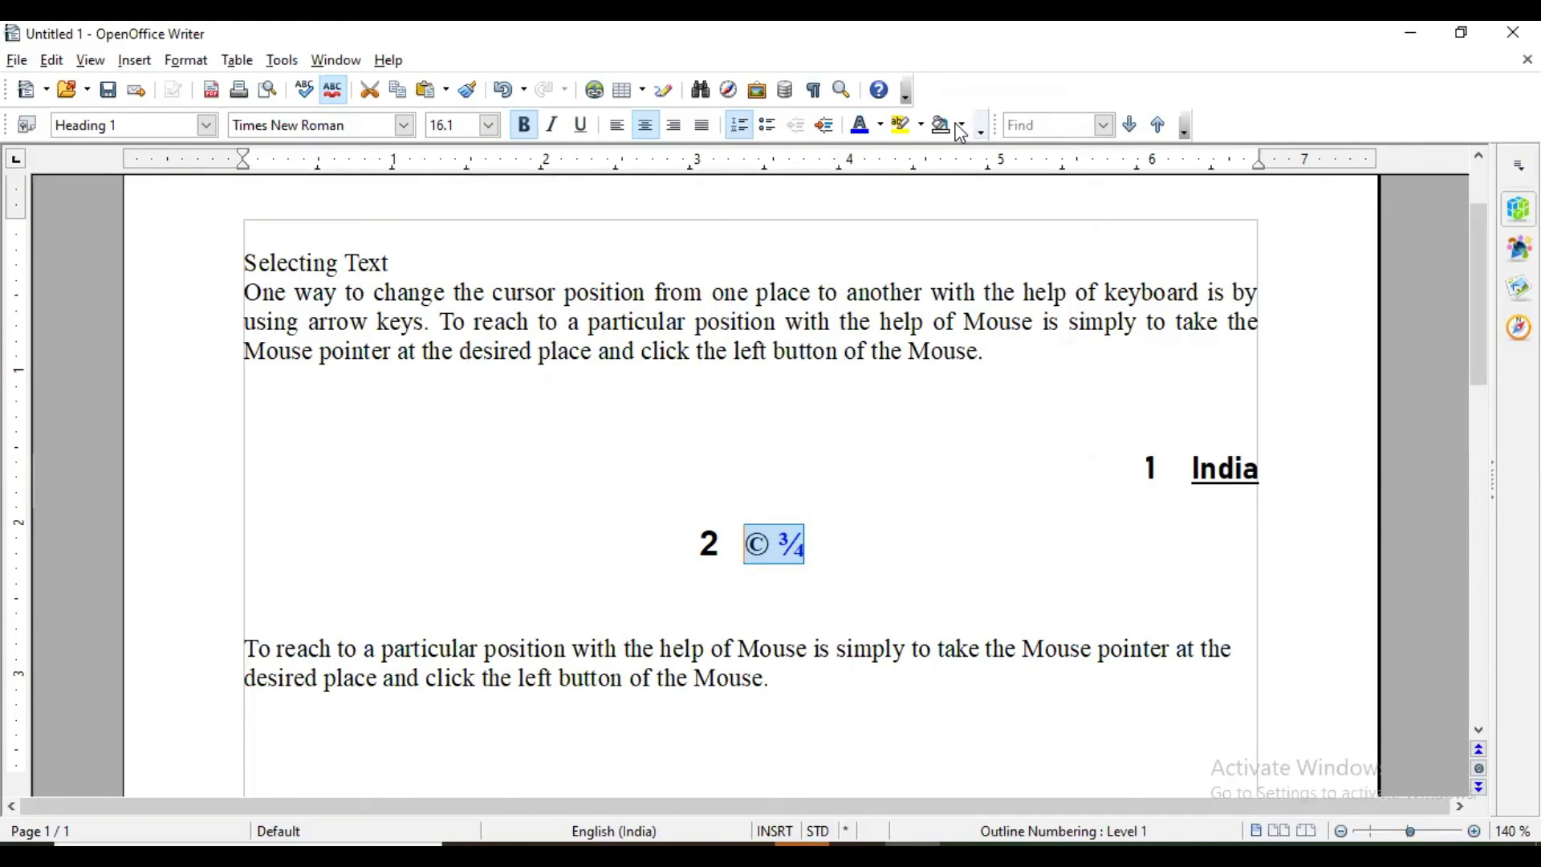
pyautogui.click(922, 126)
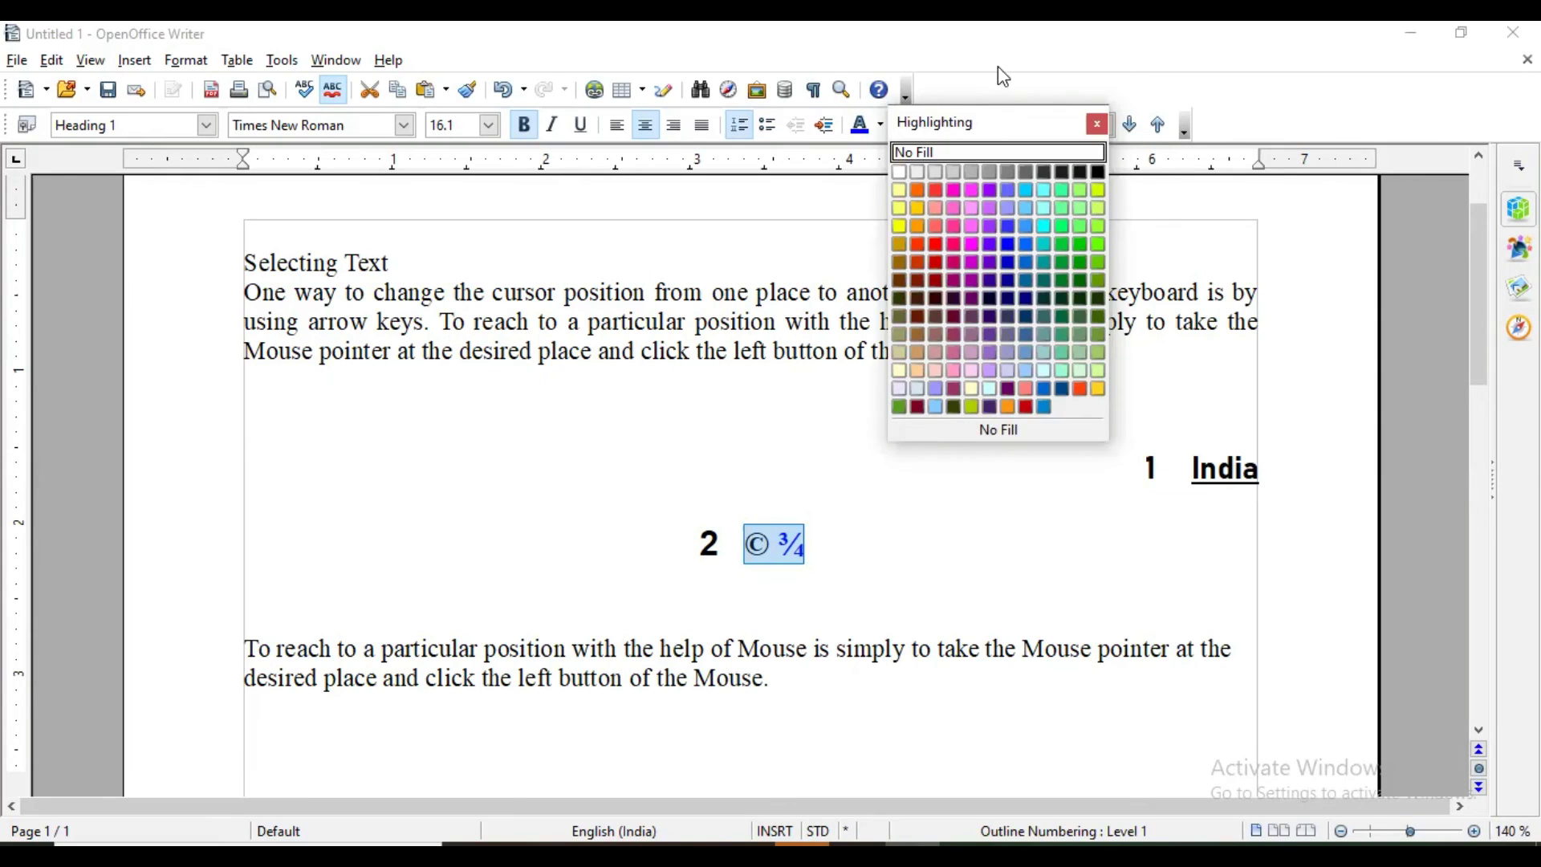
pyautogui.click(1097, 124)
pyautogui.click(966, 129)
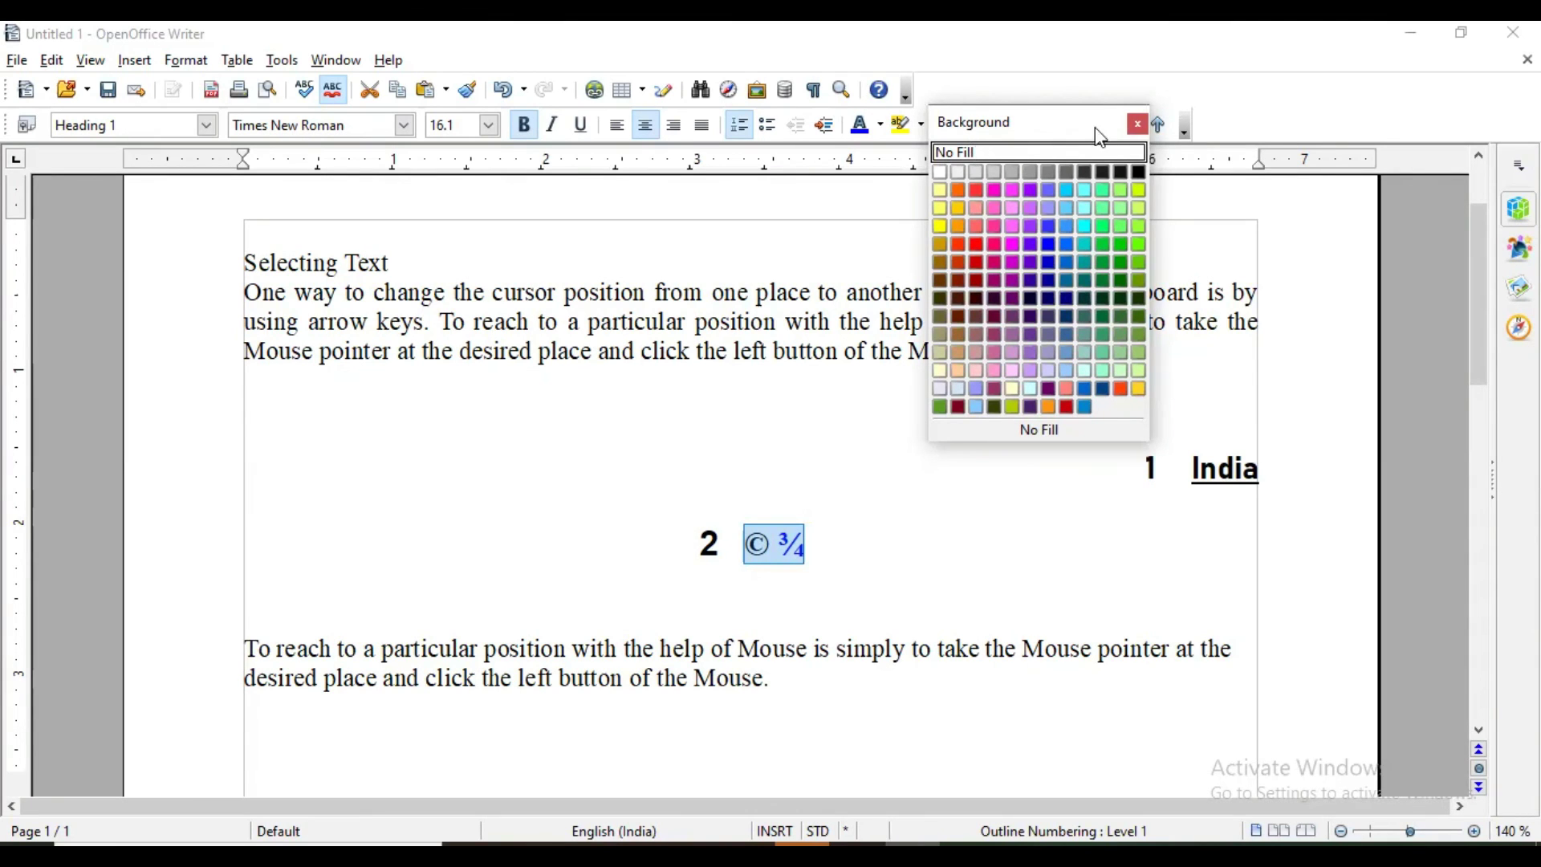
pyautogui.click(1138, 124)
# - Highlight the whole first paragraph below the "Selecting Text" line in light pink
pyautogui.moveTo(246, 293); pyautogui.dragTo(972, 369)
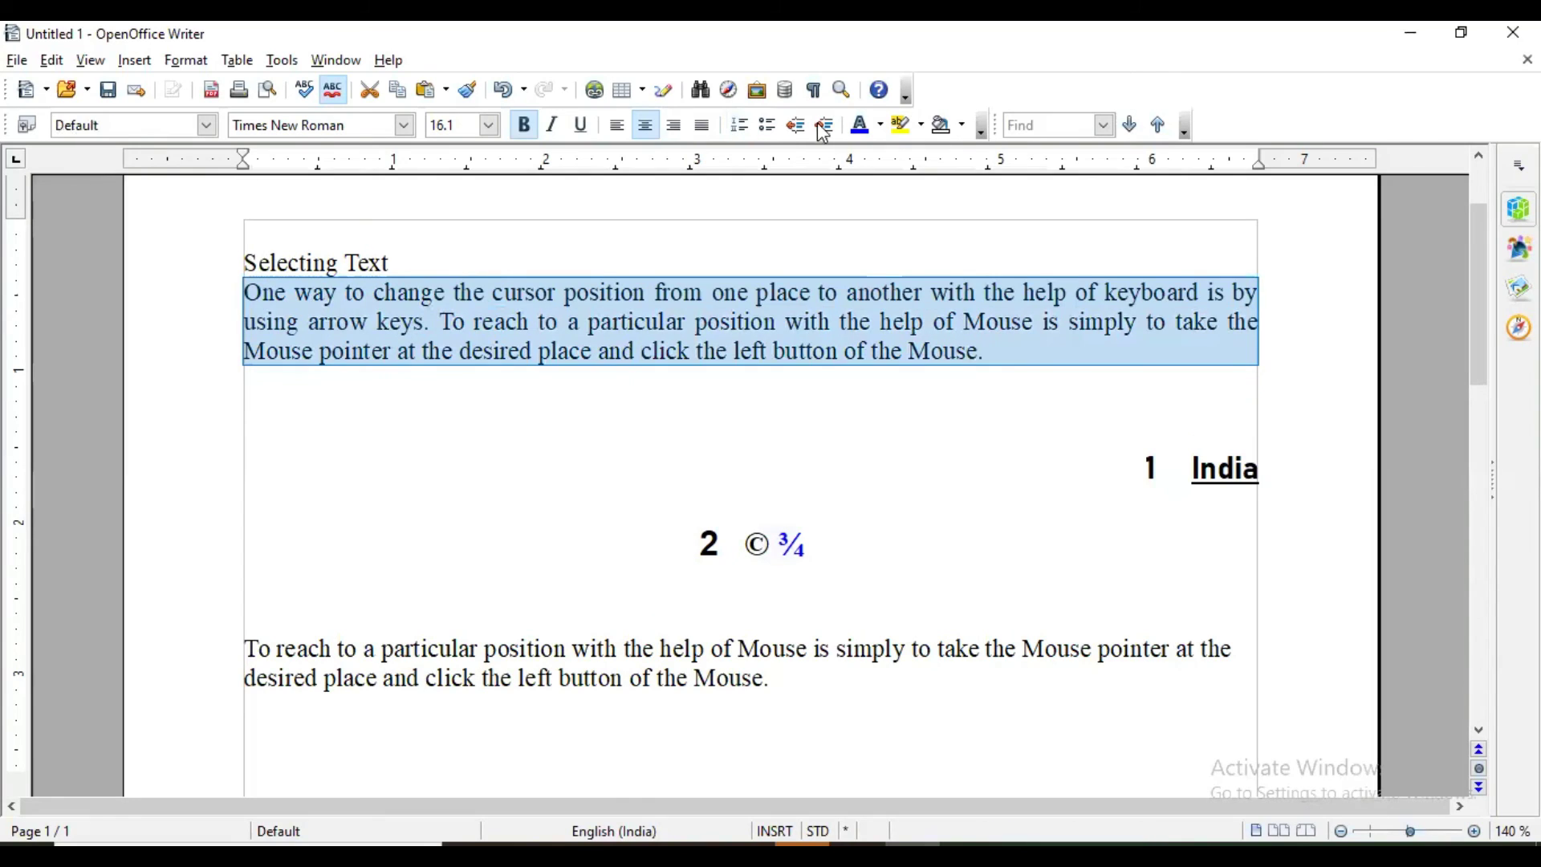
pyautogui.click(921, 125)
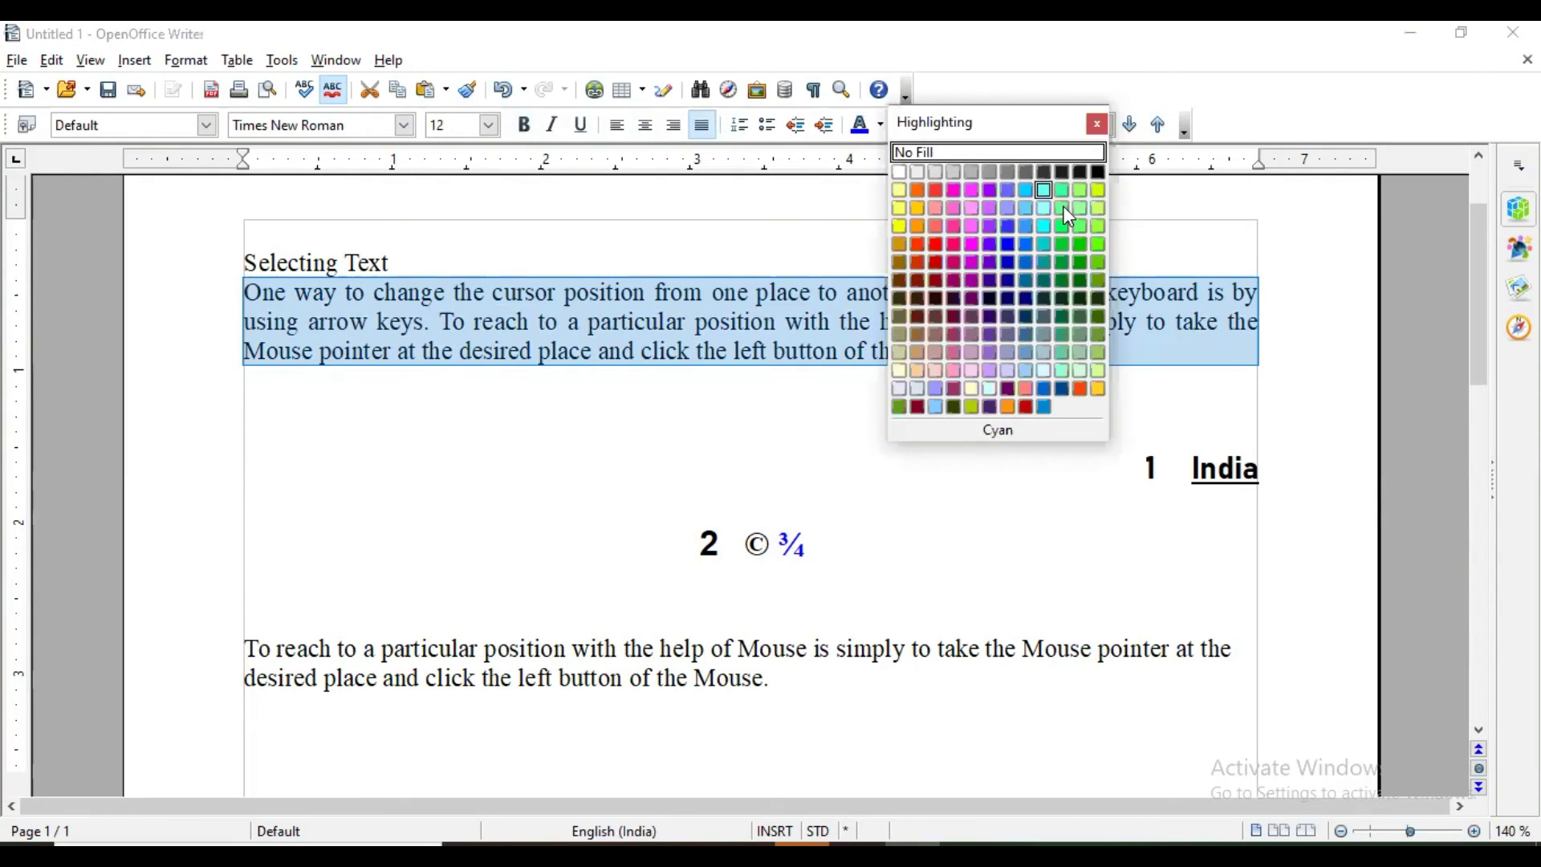
pyautogui.click(973, 226)
pyautogui.click(927, 420)
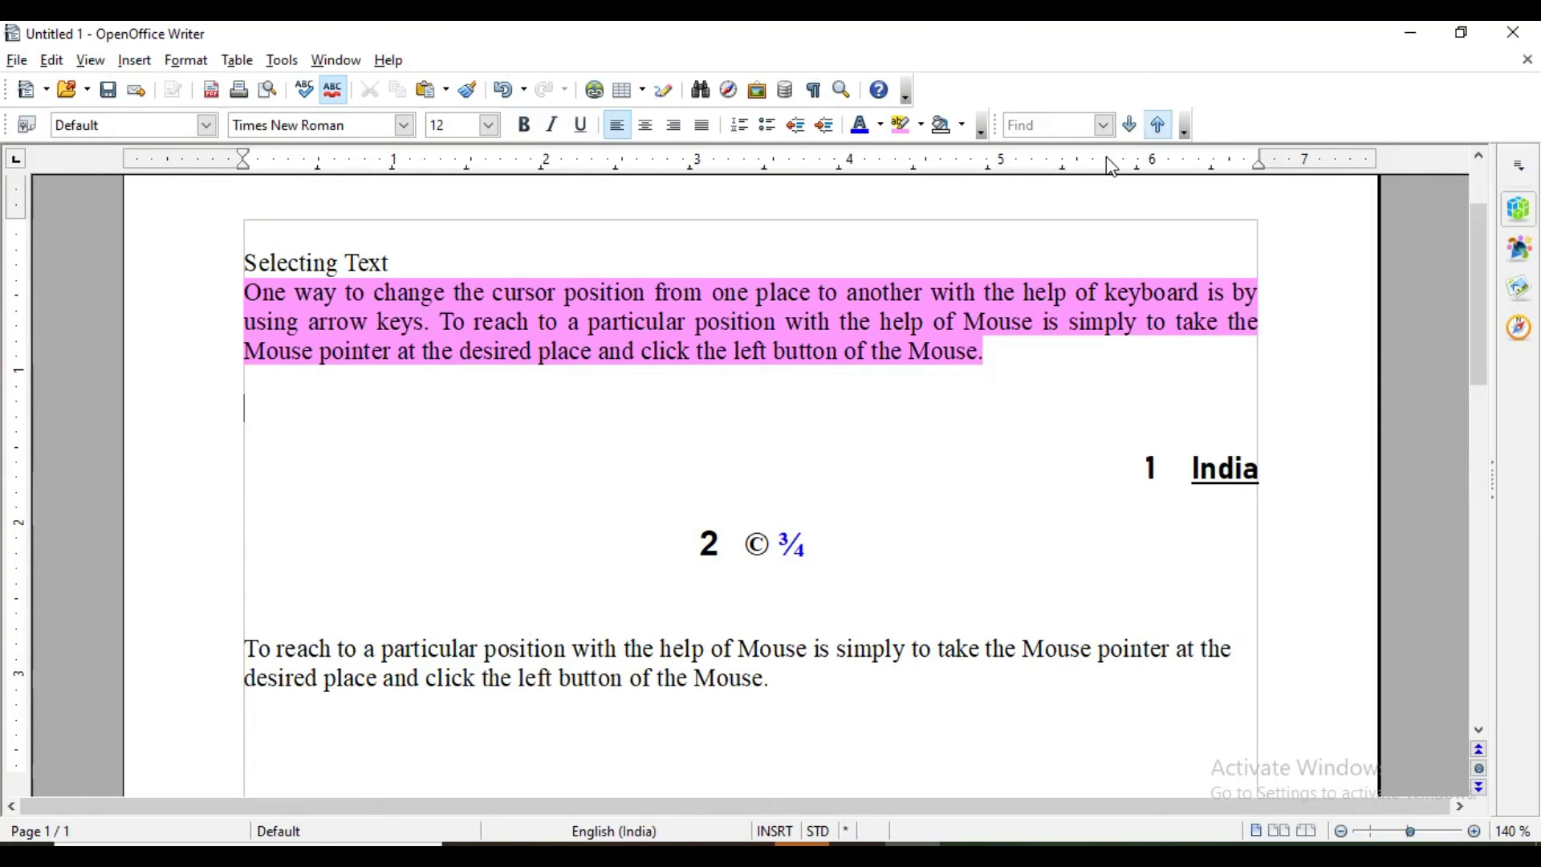
# - Search forward through the document for "mouse" and continue the search from the beginning after reaching the end
pyautogui.click(1106, 126)
pyautogui.click(1107, 126)
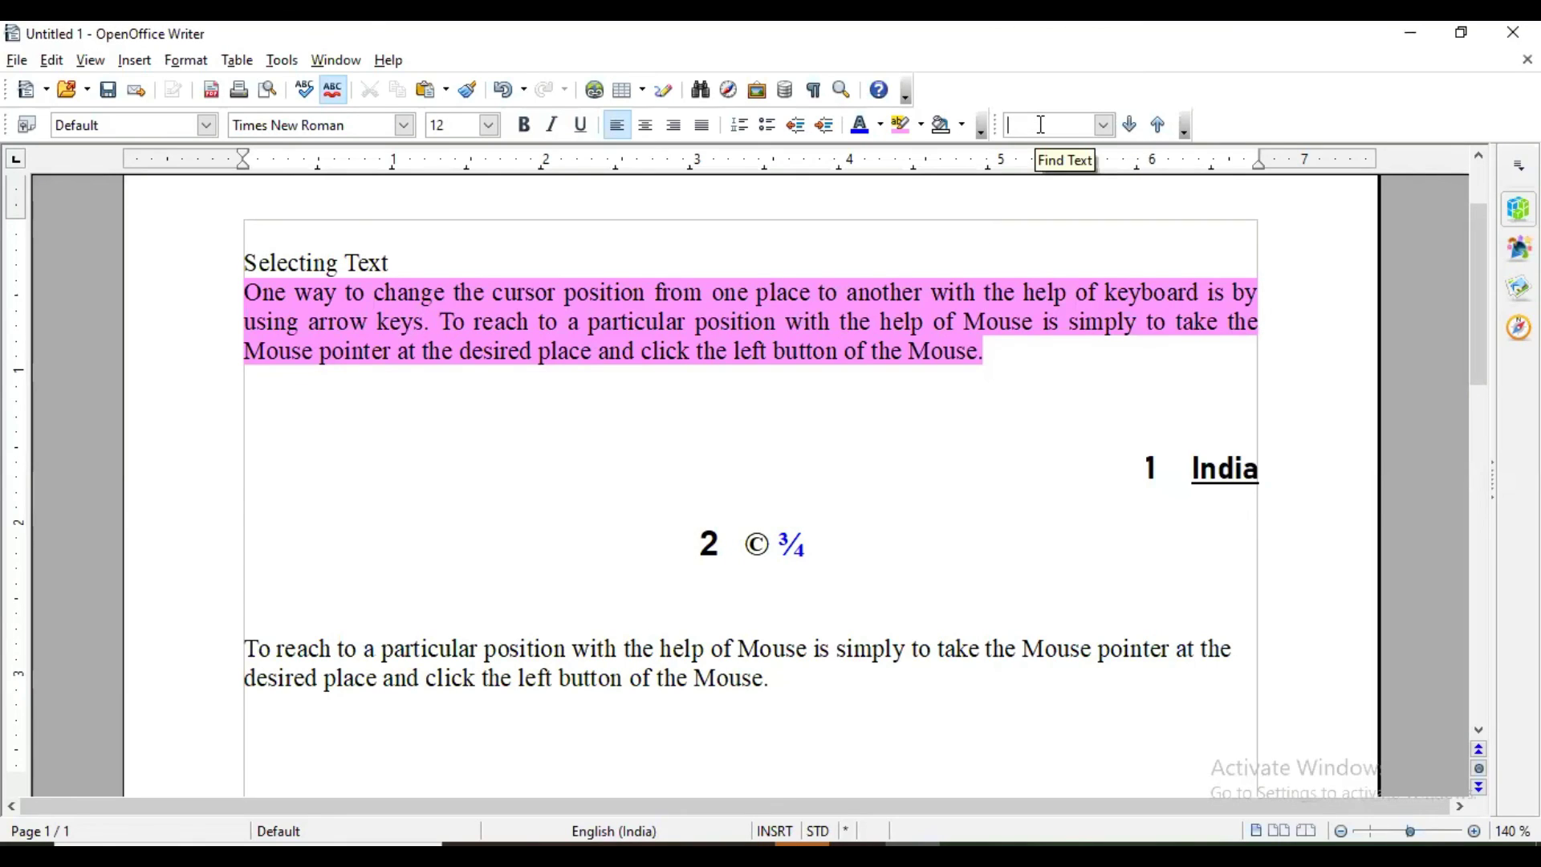
pyautogui.write('mouse')
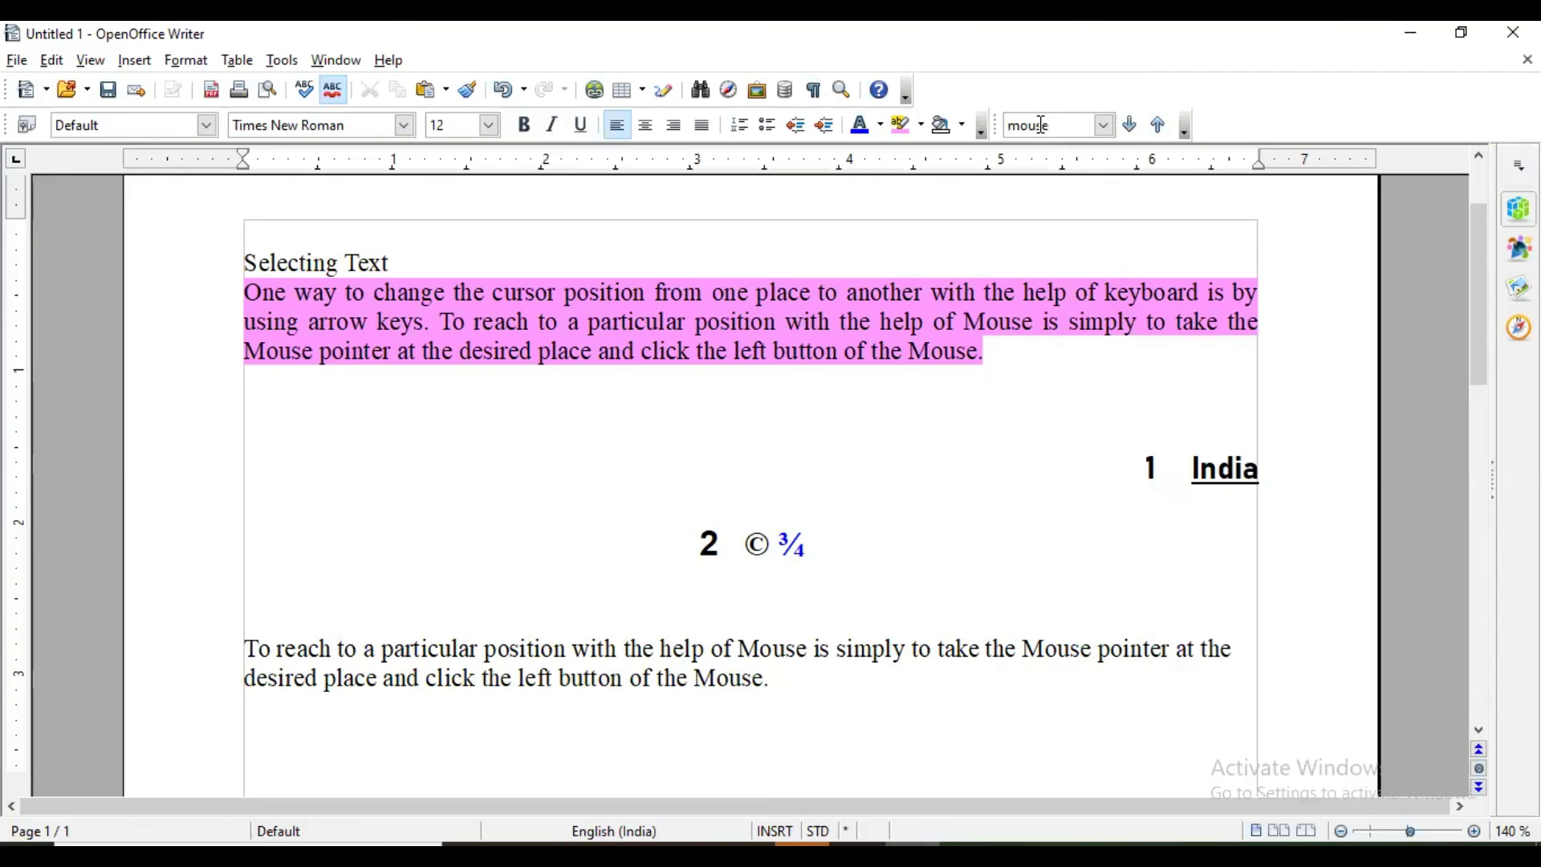
pyautogui.click(1133, 125)
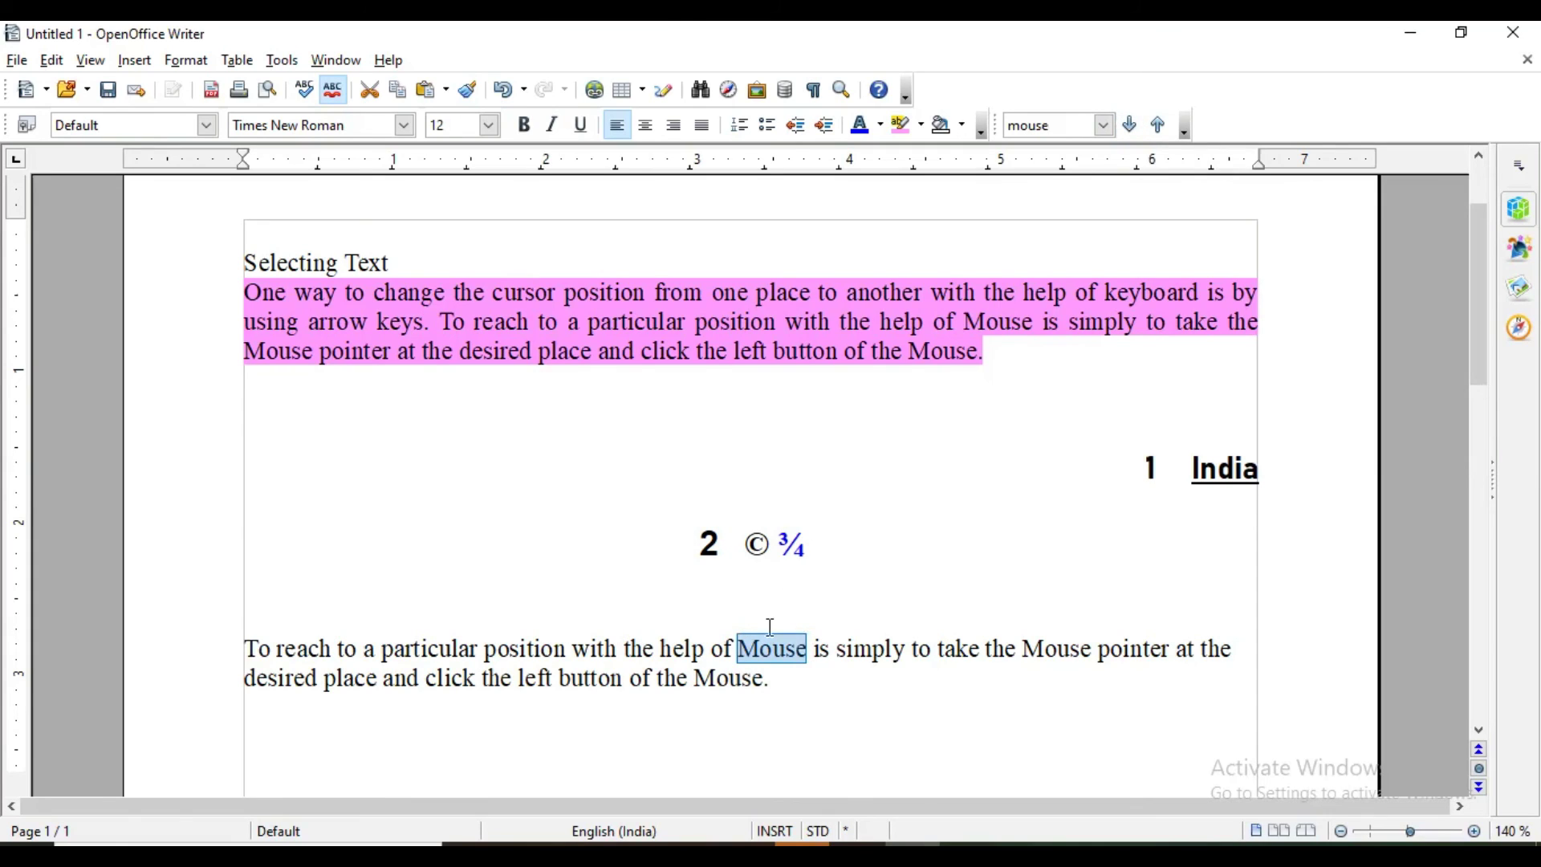
pyautogui.click(1132, 129)
pyautogui.click(1132, 129)
pyautogui.click(1132, 128)
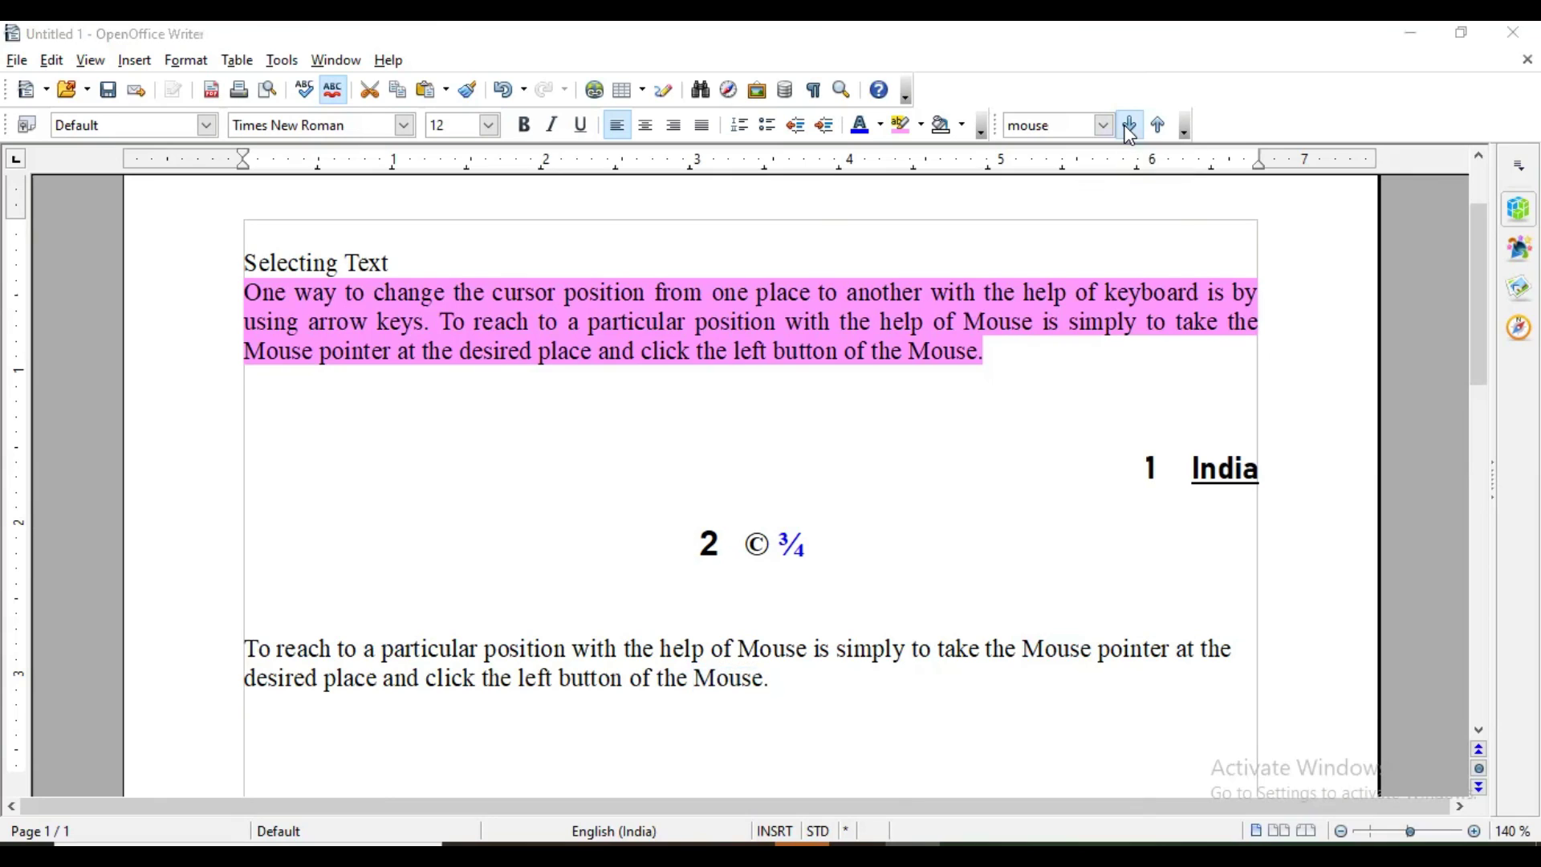
pyautogui.click(725, 469)
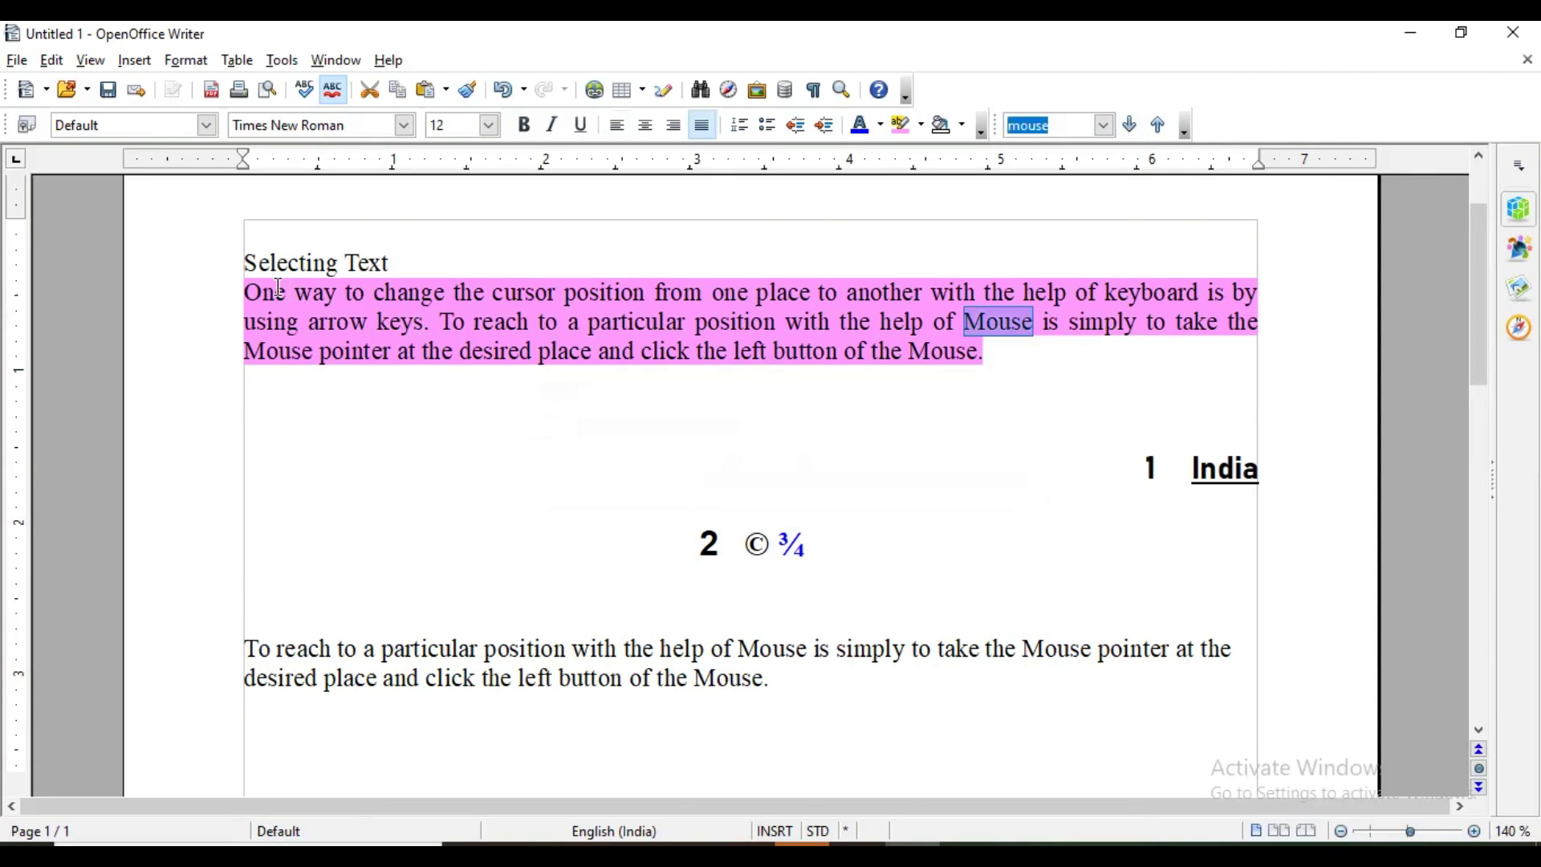
# - Restart the "mouse" search from the start of the "Selecting Text" line and step through three matches in the highlighted paragraph
pyautogui.click(250, 262)
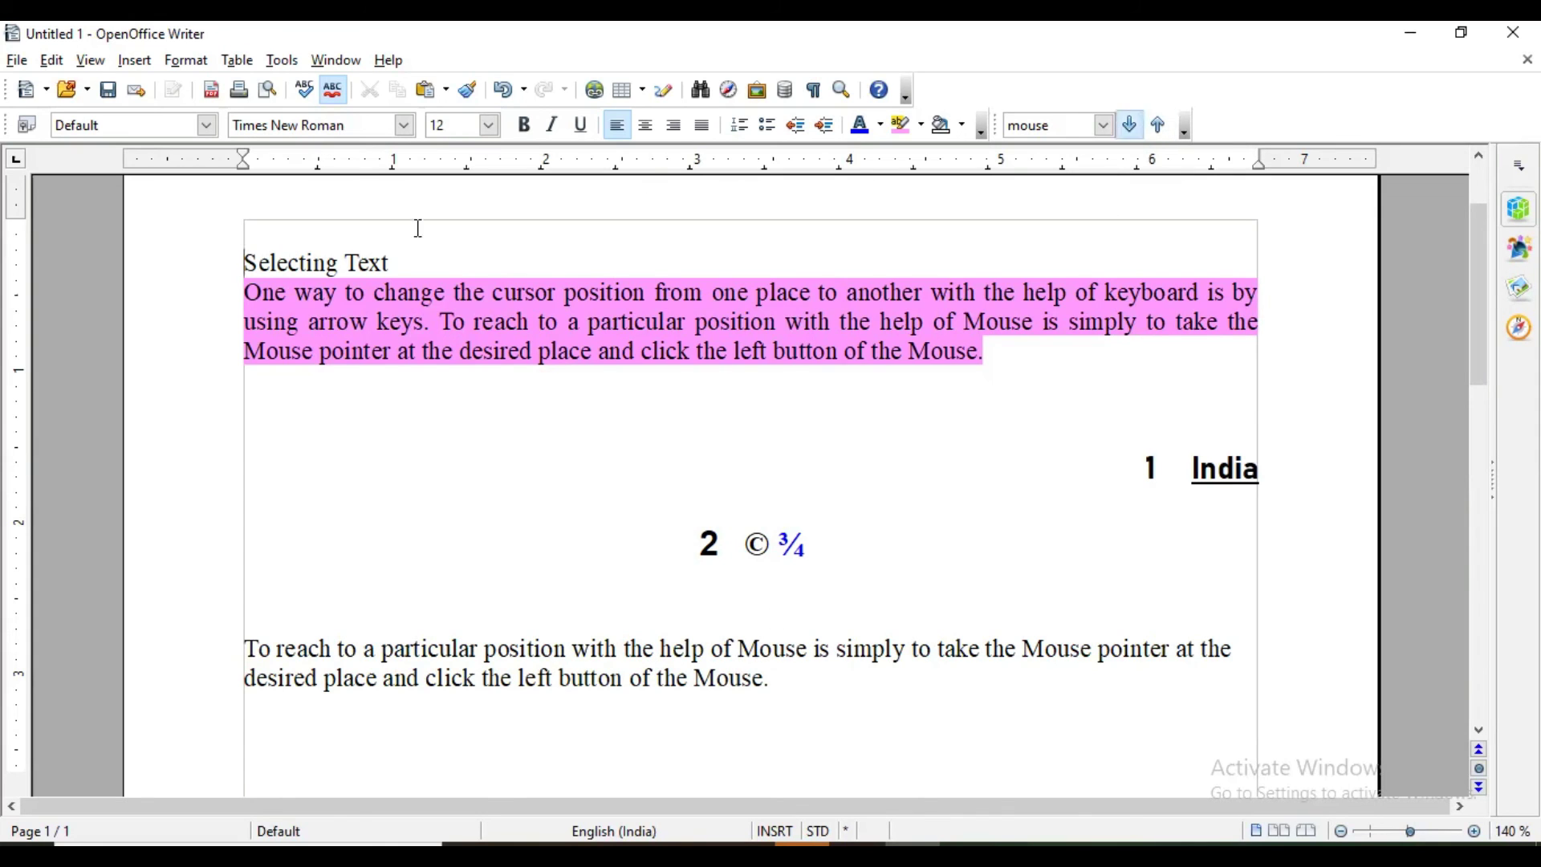
pyautogui.click(1131, 124)
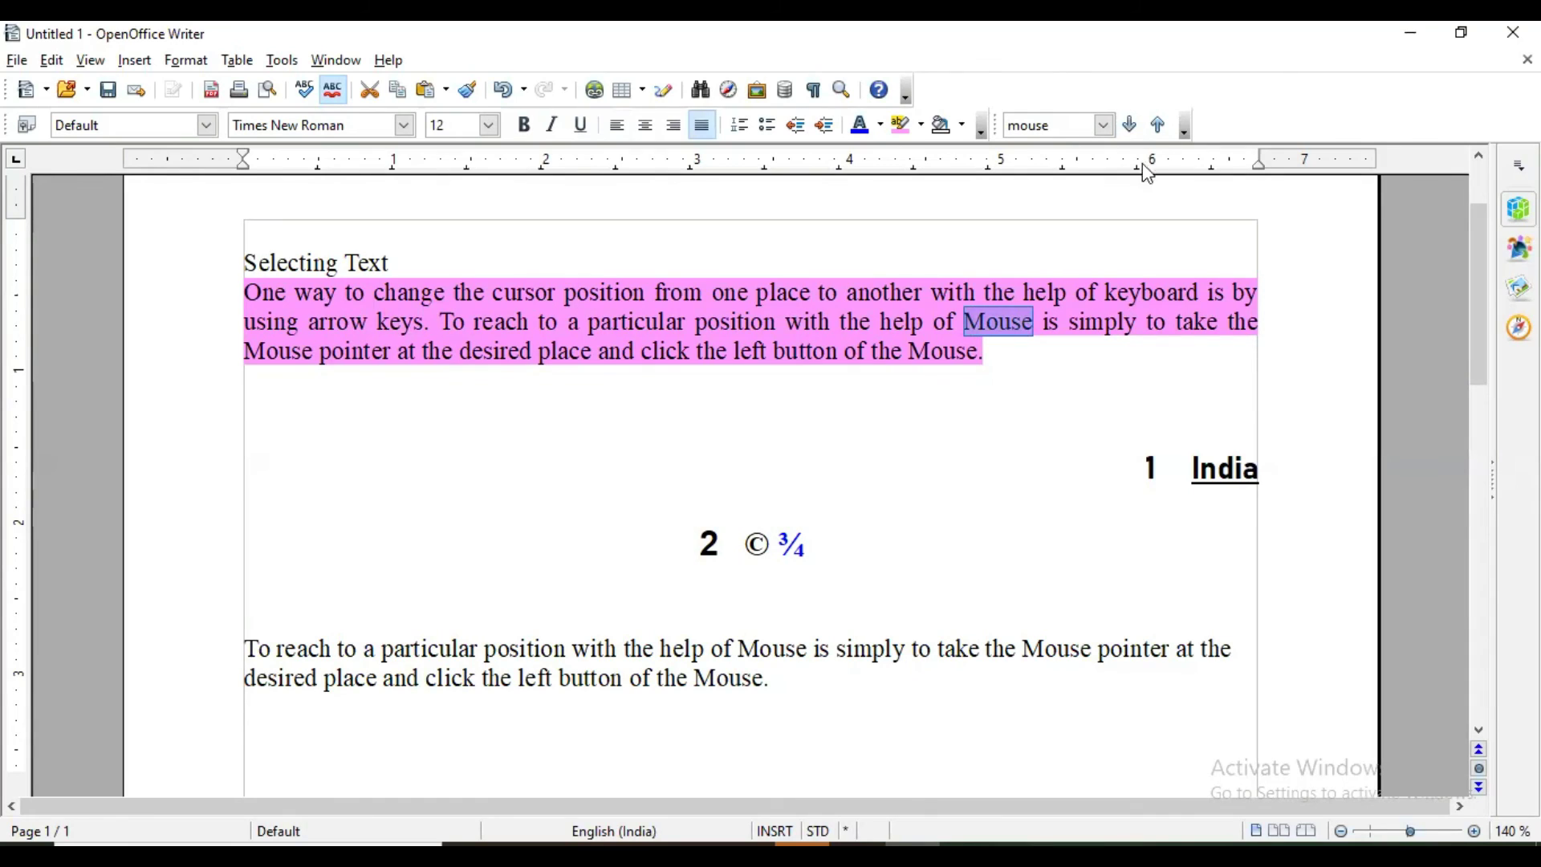
pyautogui.click(1130, 125)
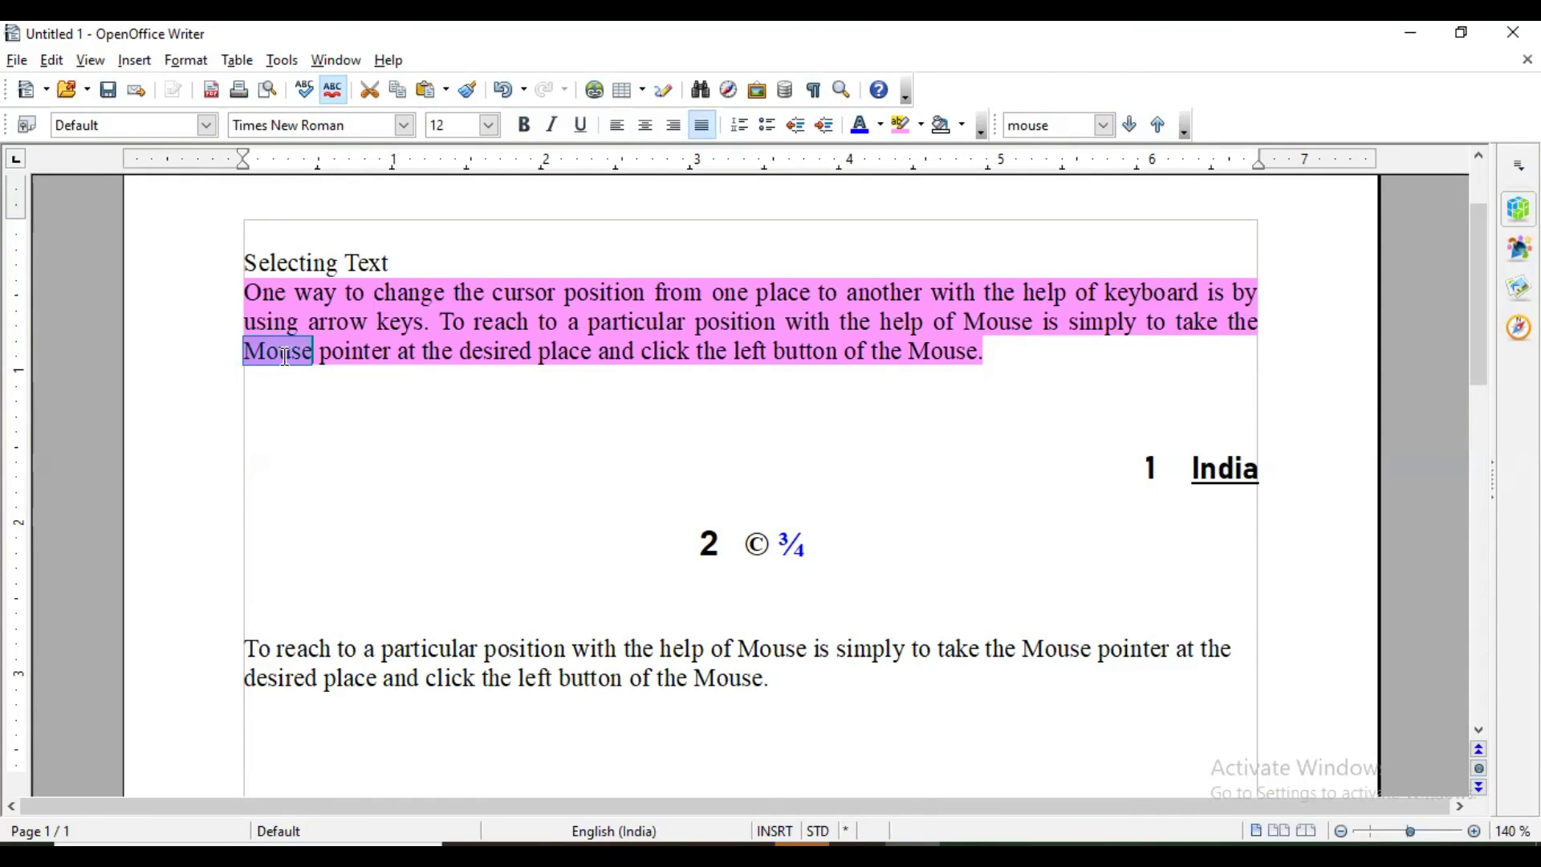
pyautogui.click(1132, 125)
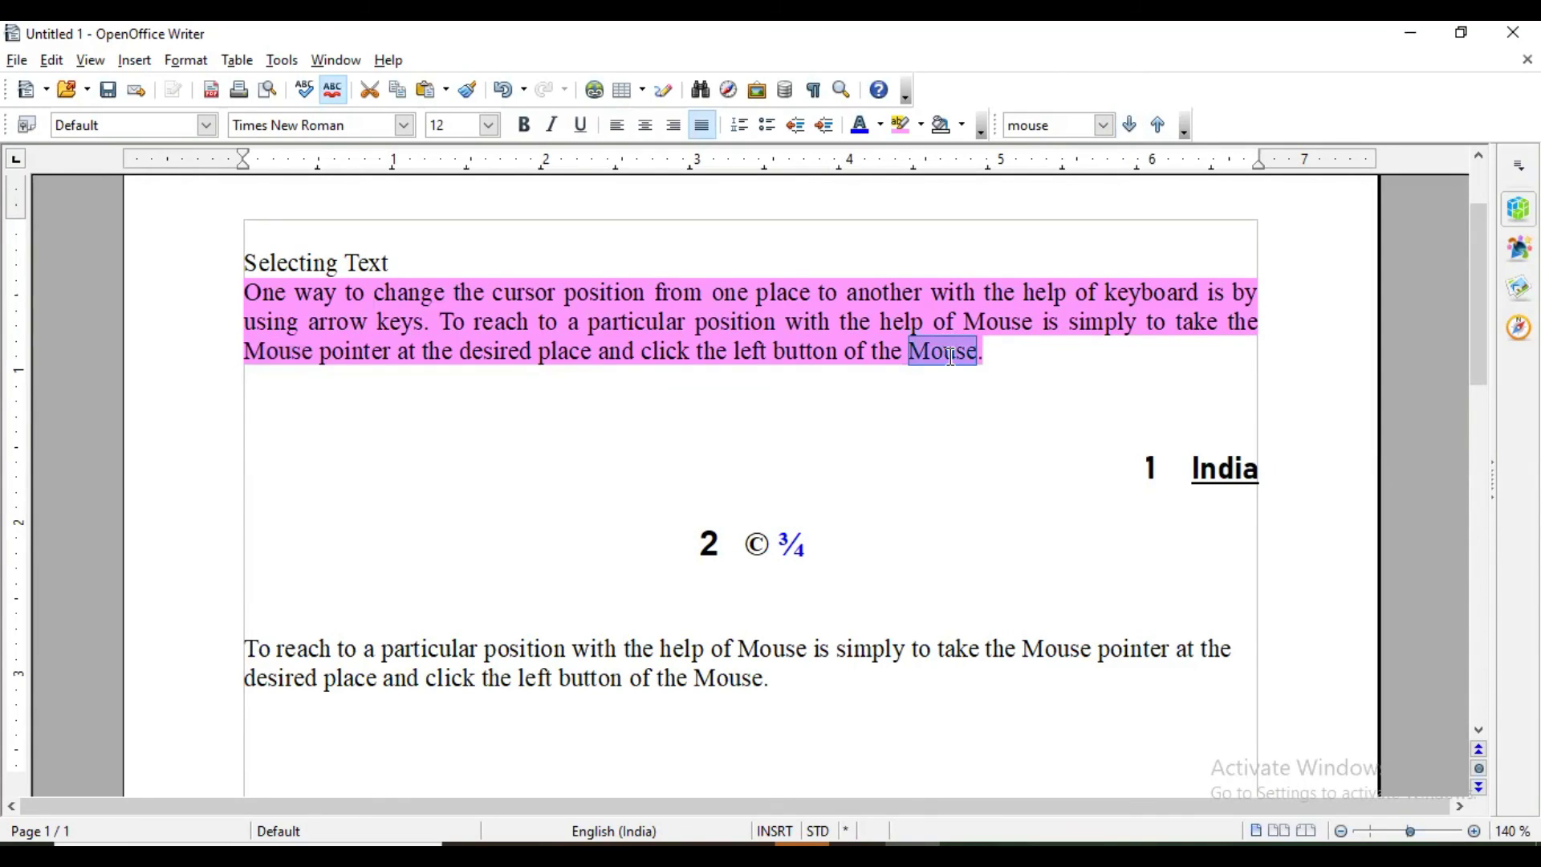